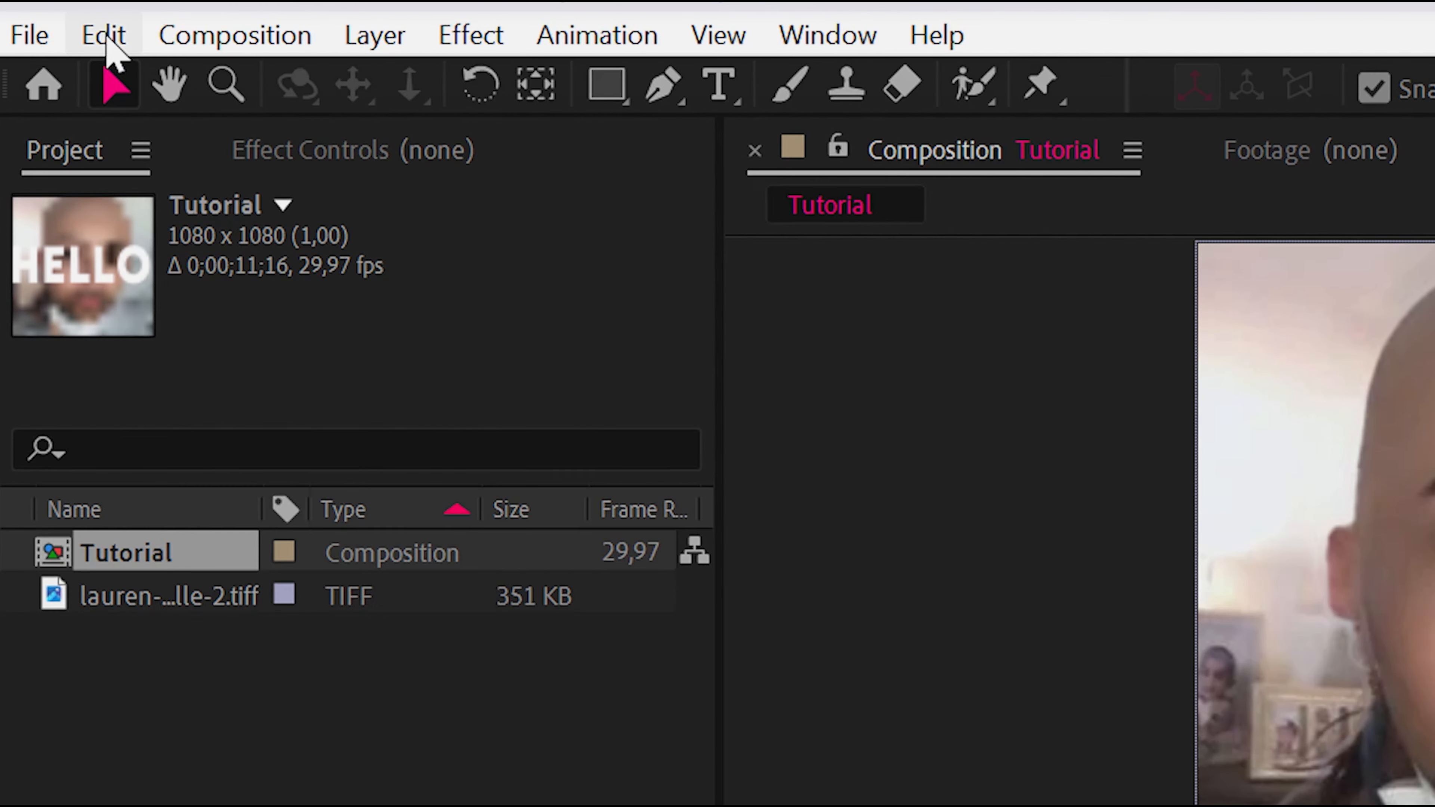
# Open the preferences and review the Import and Media & Disk Cache settings
pyautogui.click(107, 37)
pyautogui.moveTo(471, 593)
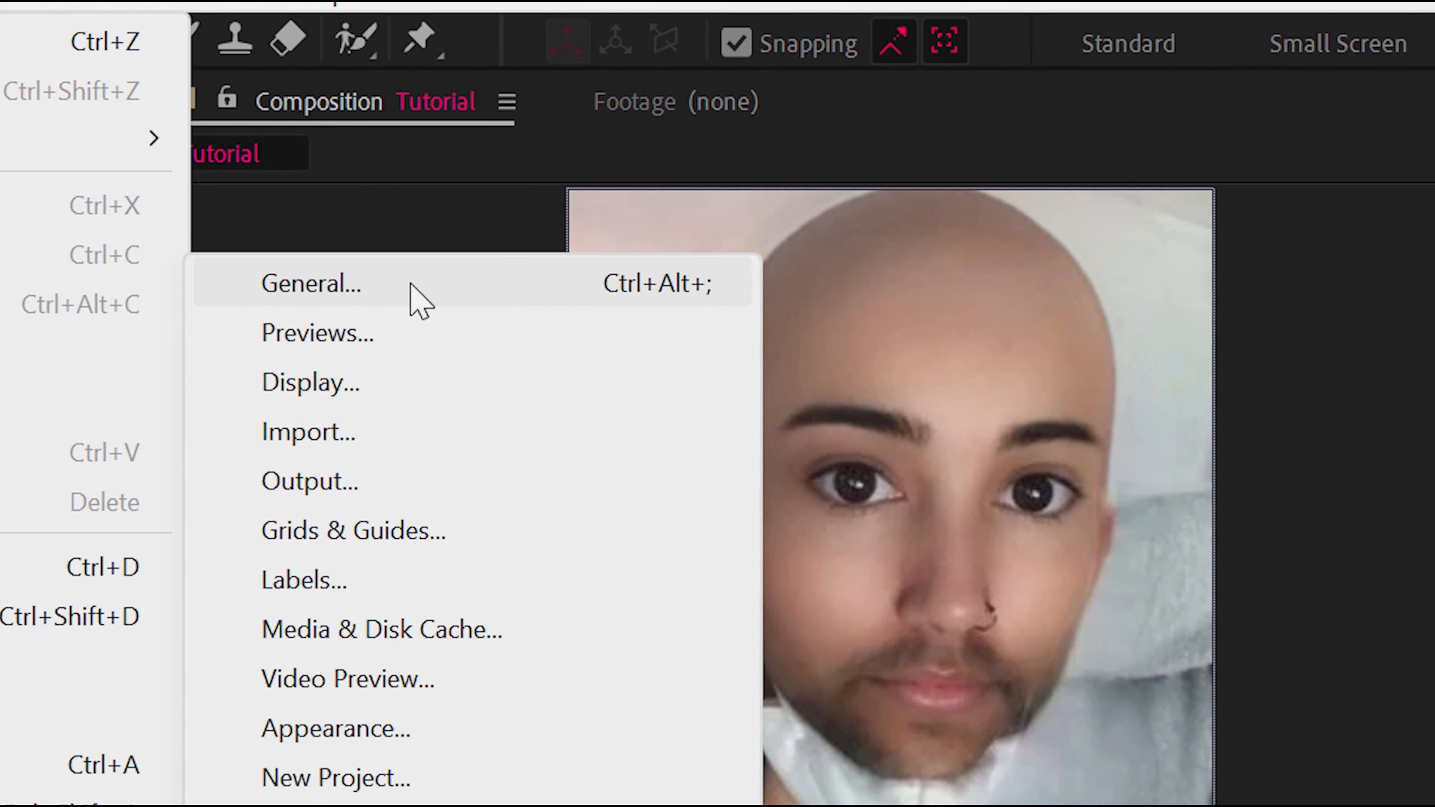
pyautogui.click(411, 284)
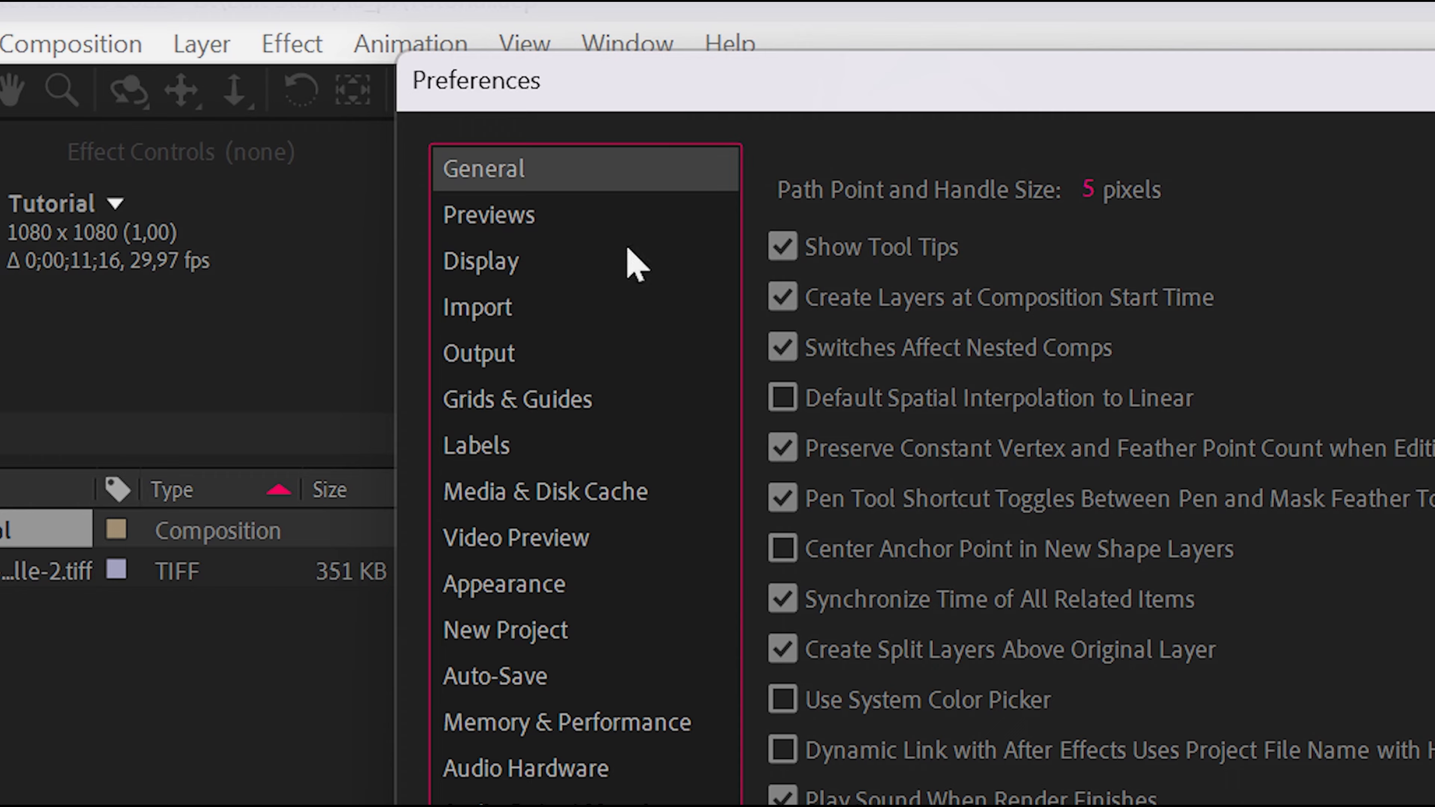
pyautogui.click(528, 321)
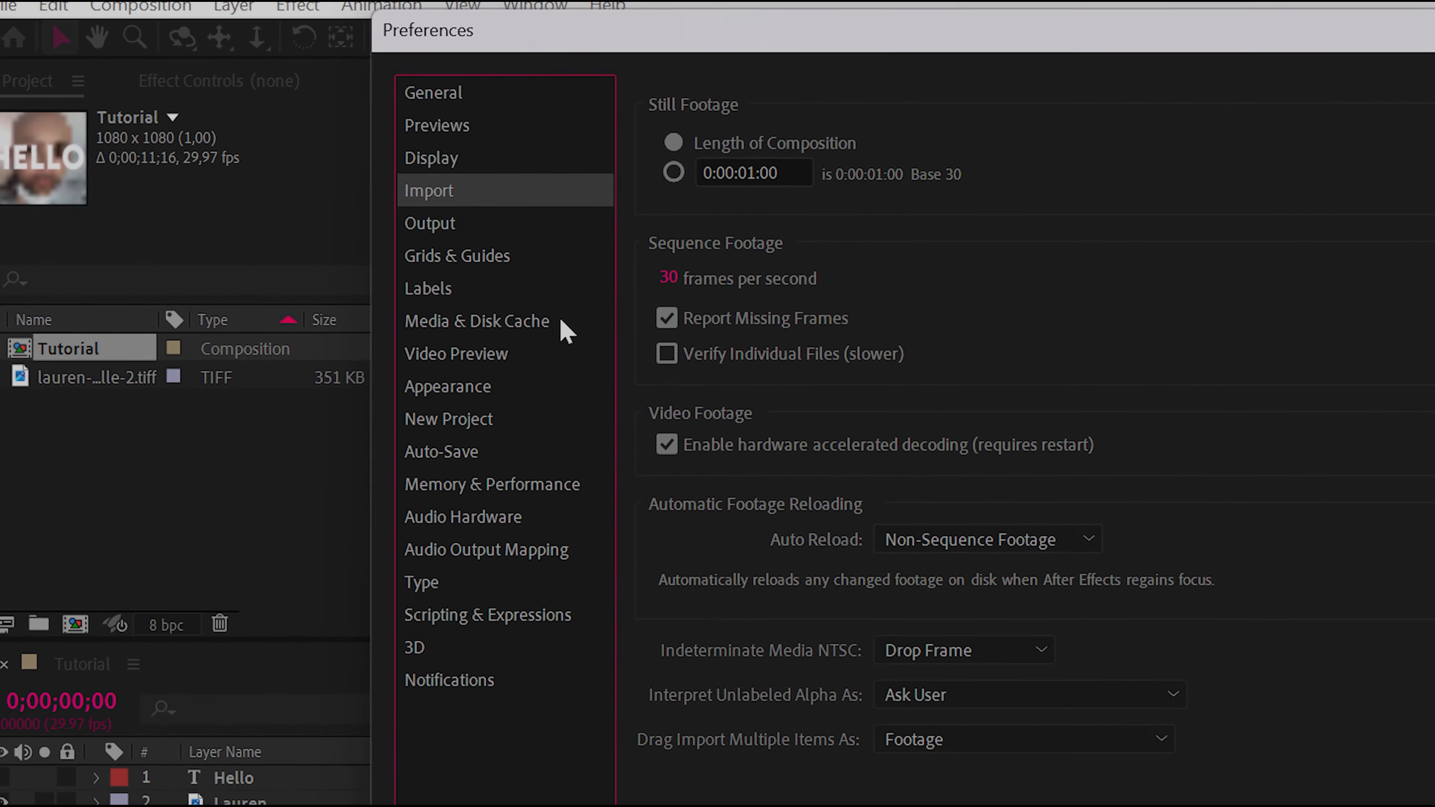
pyautogui.click(729, 421)
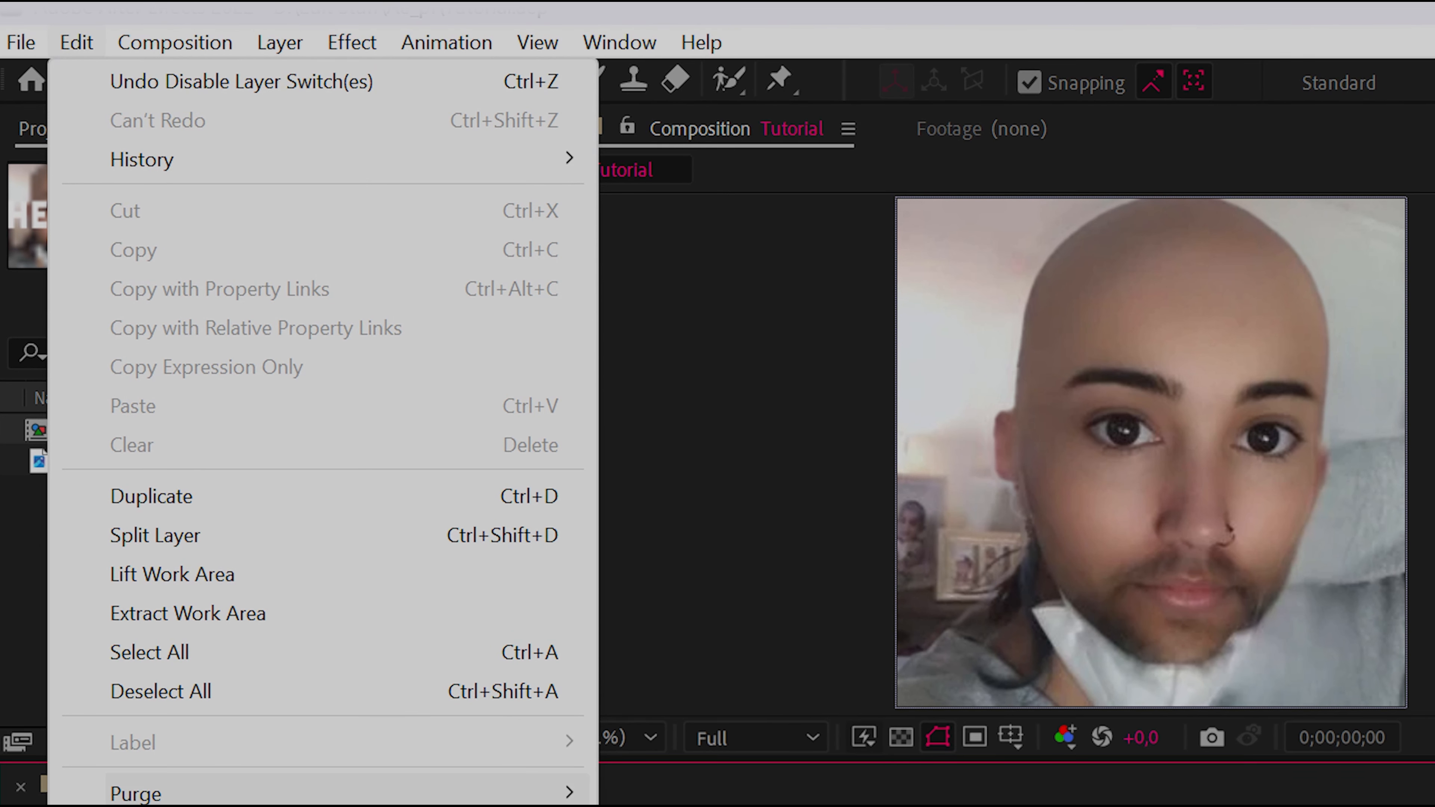
# Review the Auto-Save preferences, set the RAM reserved for other applications to 3 GB, and apply the preferences
pyautogui.moveTo(251, 707)
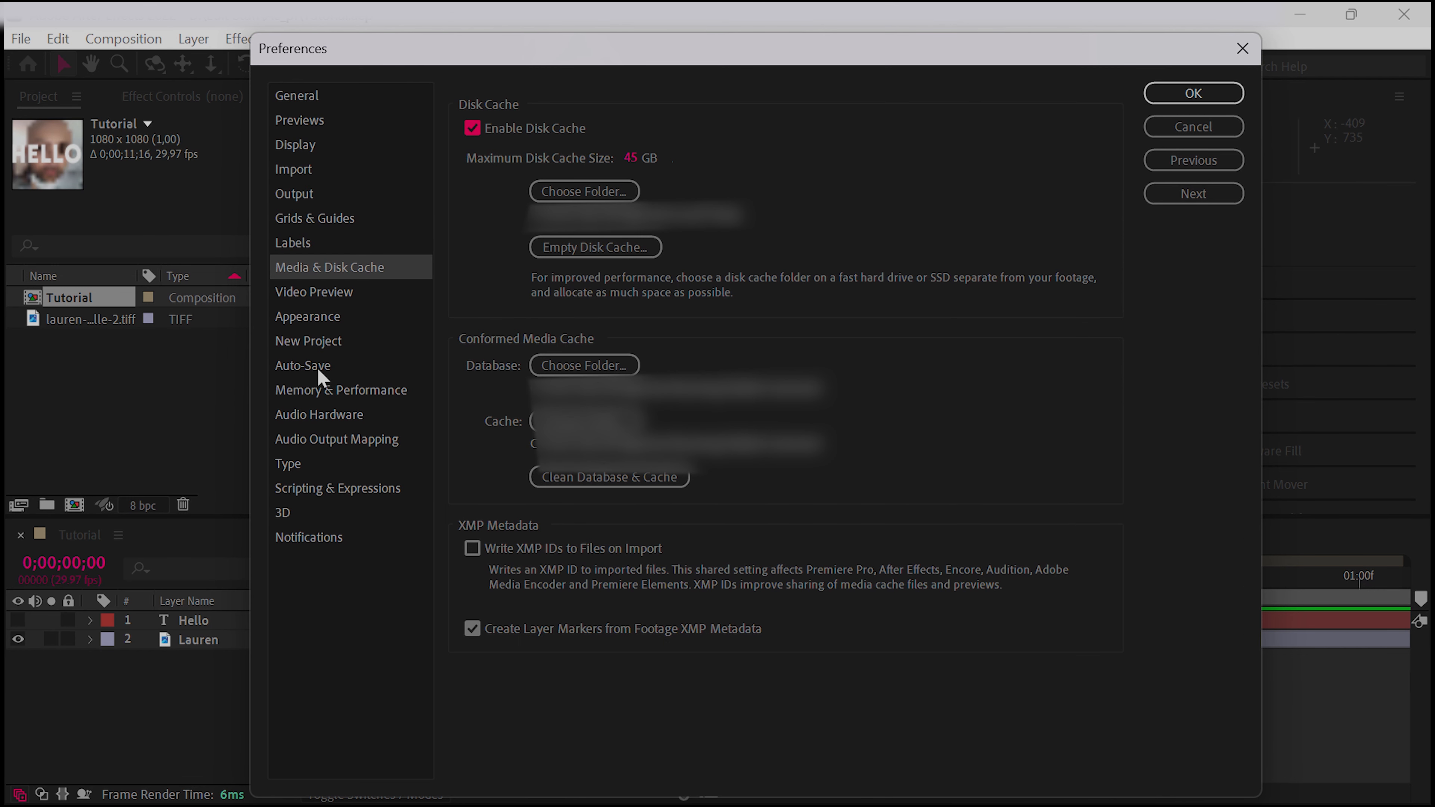
pyautogui.click(319, 370)
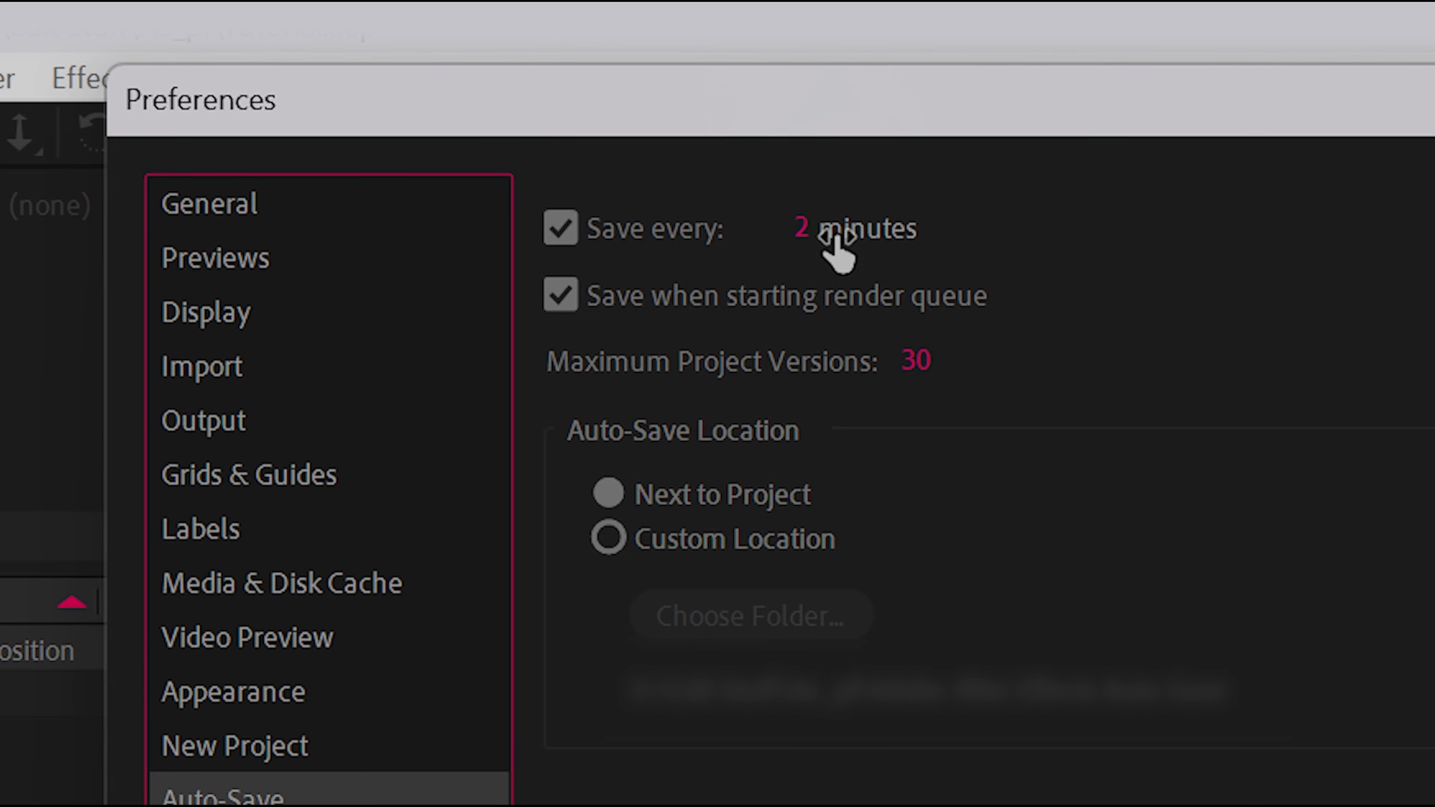
pyautogui.click(295, 588)
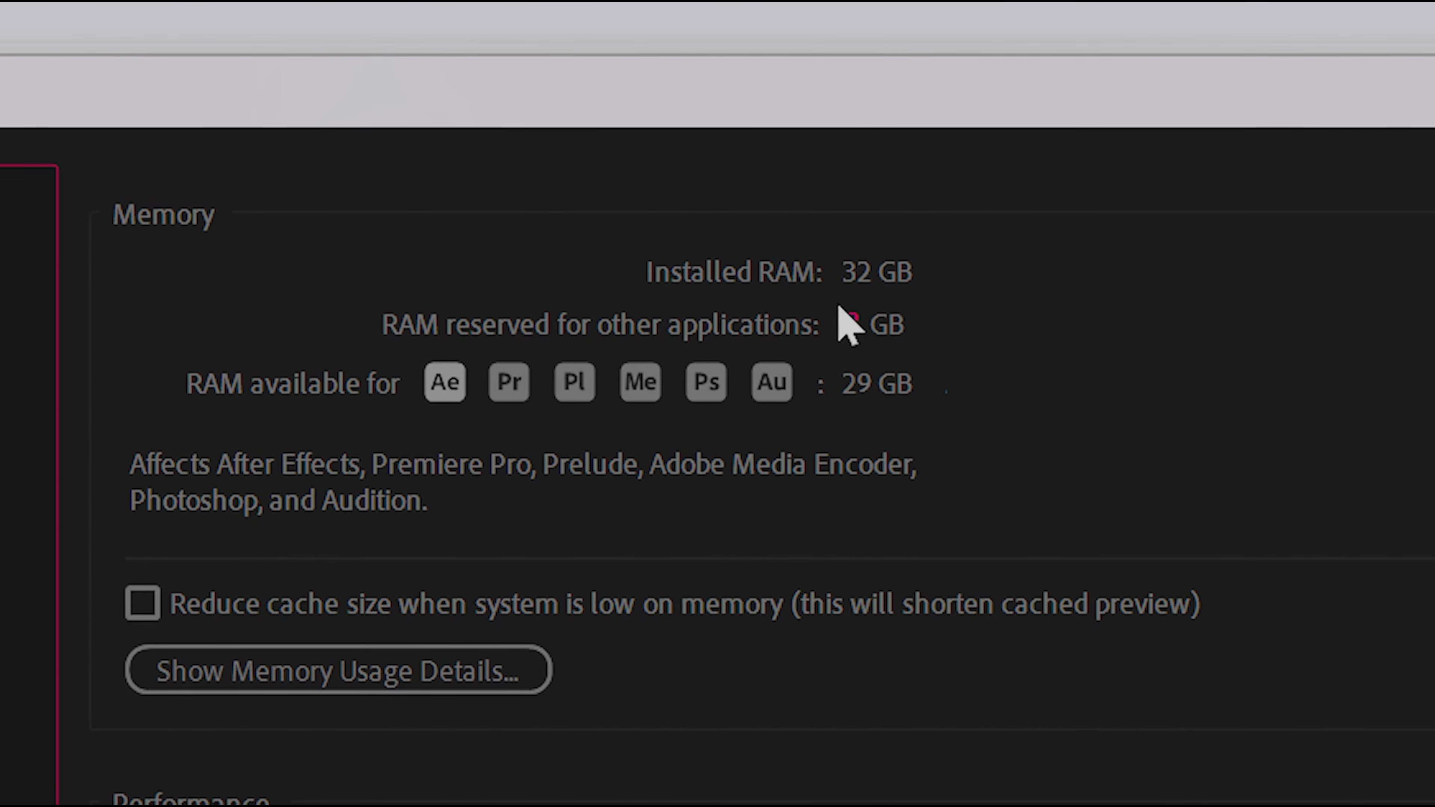
pyautogui.click(856, 333)
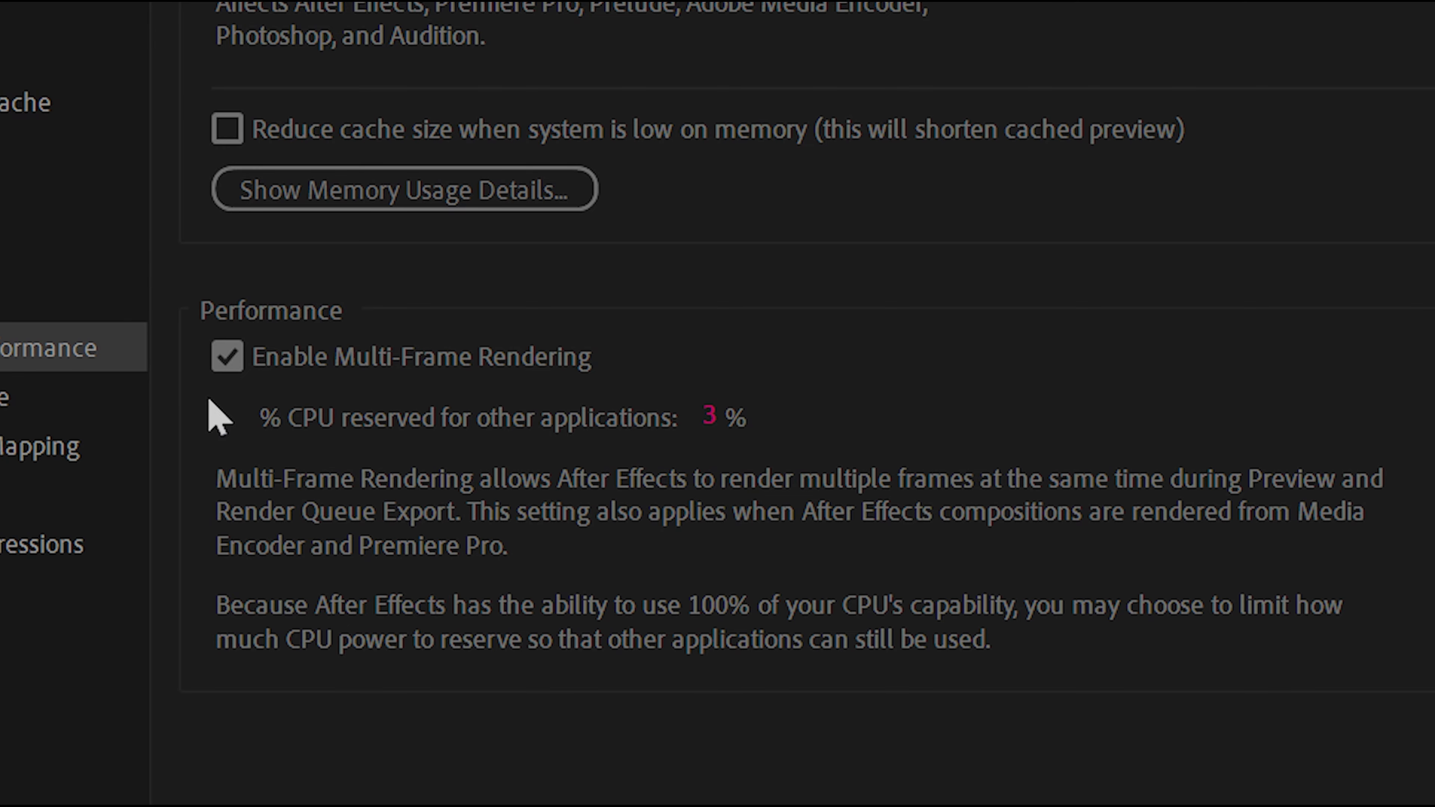
pyautogui.click(1063, 199)
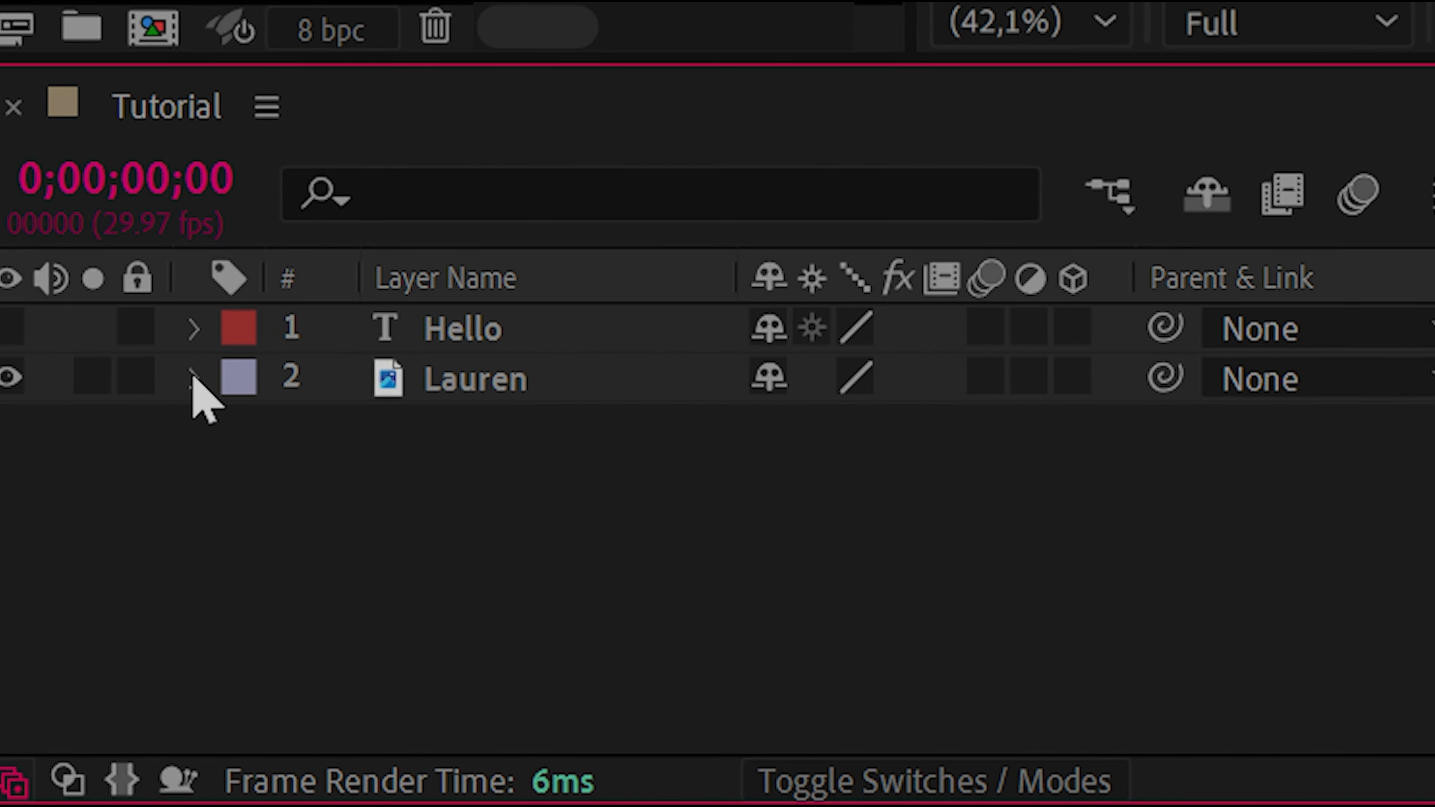
# Try keyframing Position and Scale on the image layer, turn both off again, and collapse and deselect the layer
pyautogui.click(90, 639)
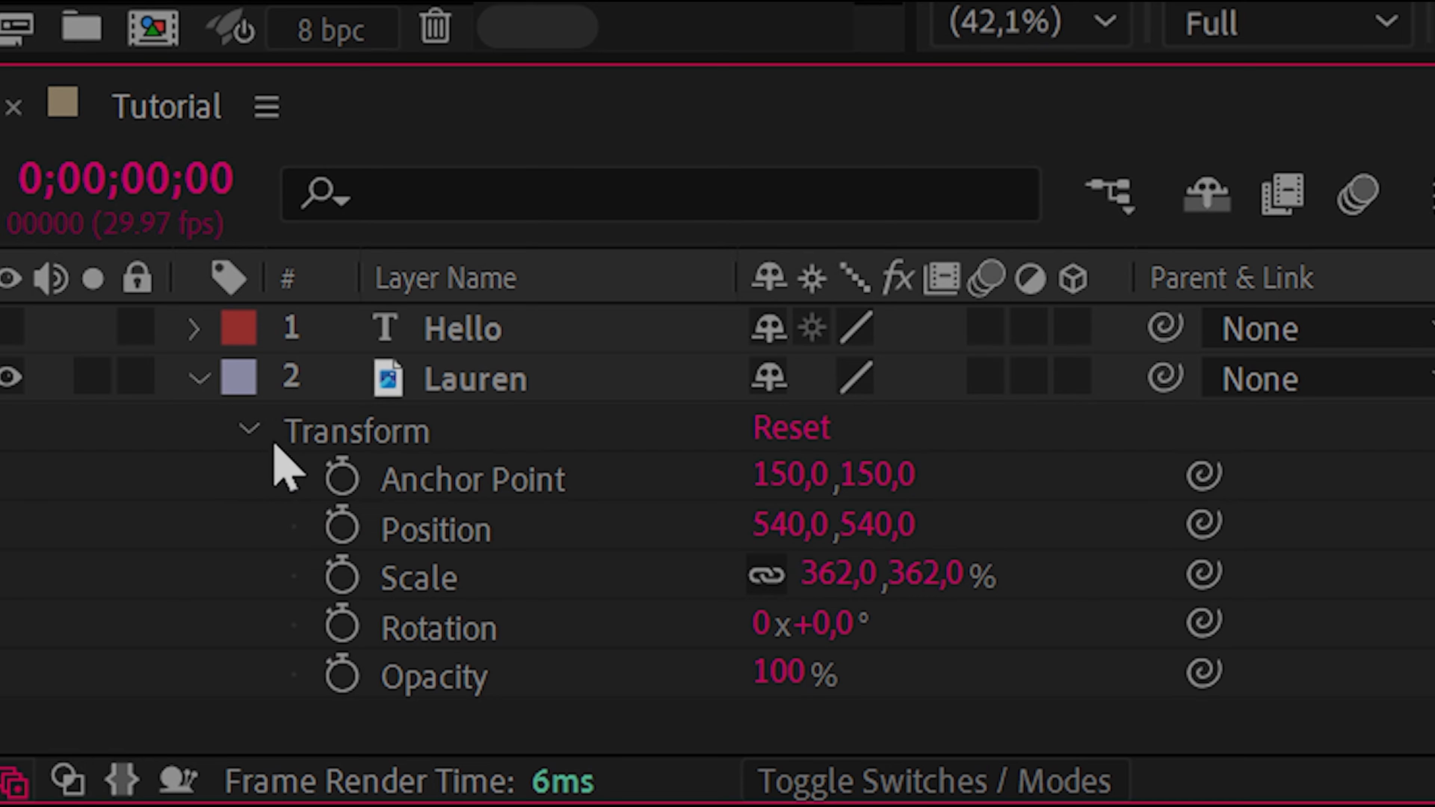
pyautogui.click(340, 527)
pyautogui.click(342, 575)
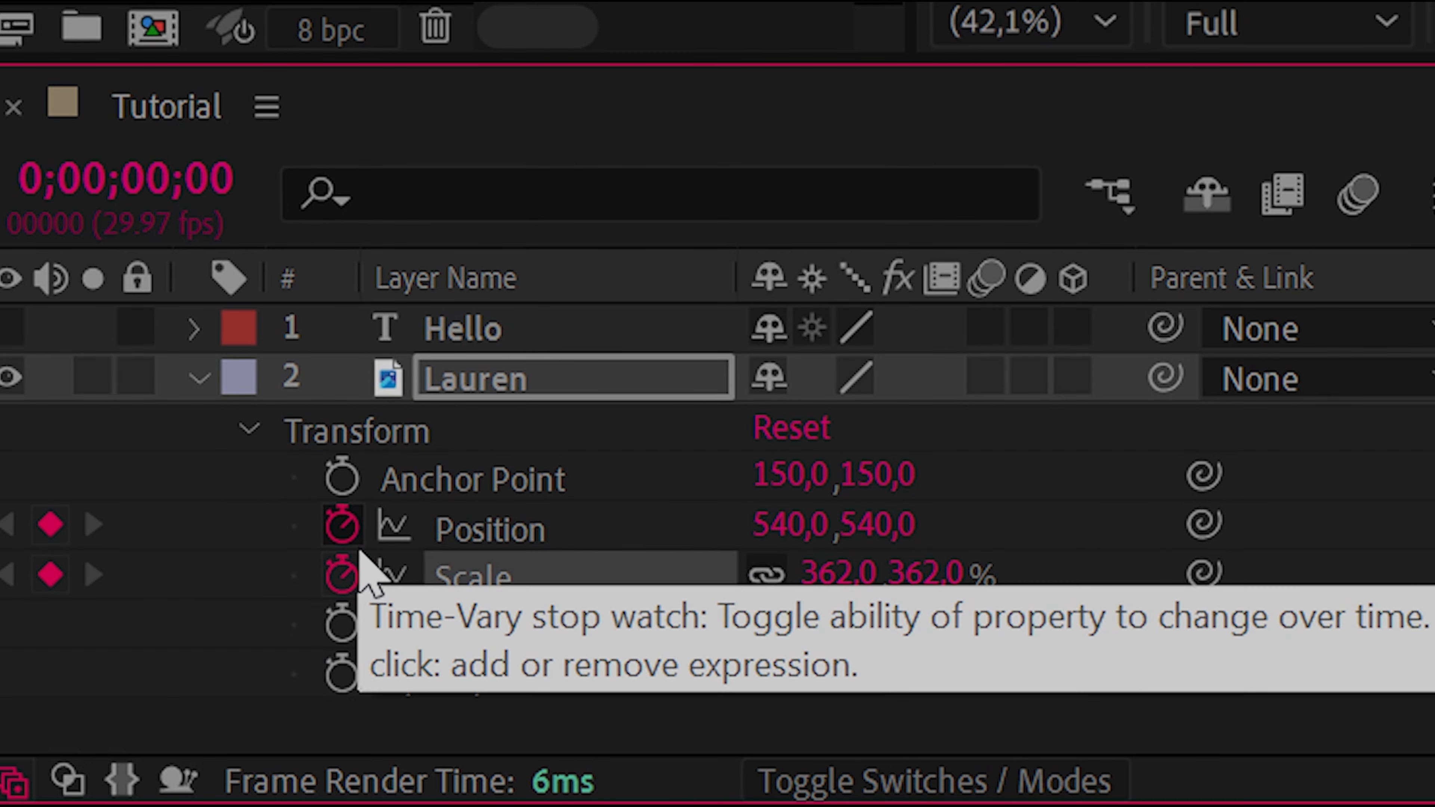
pyautogui.click(342, 527)
pyautogui.click(342, 575)
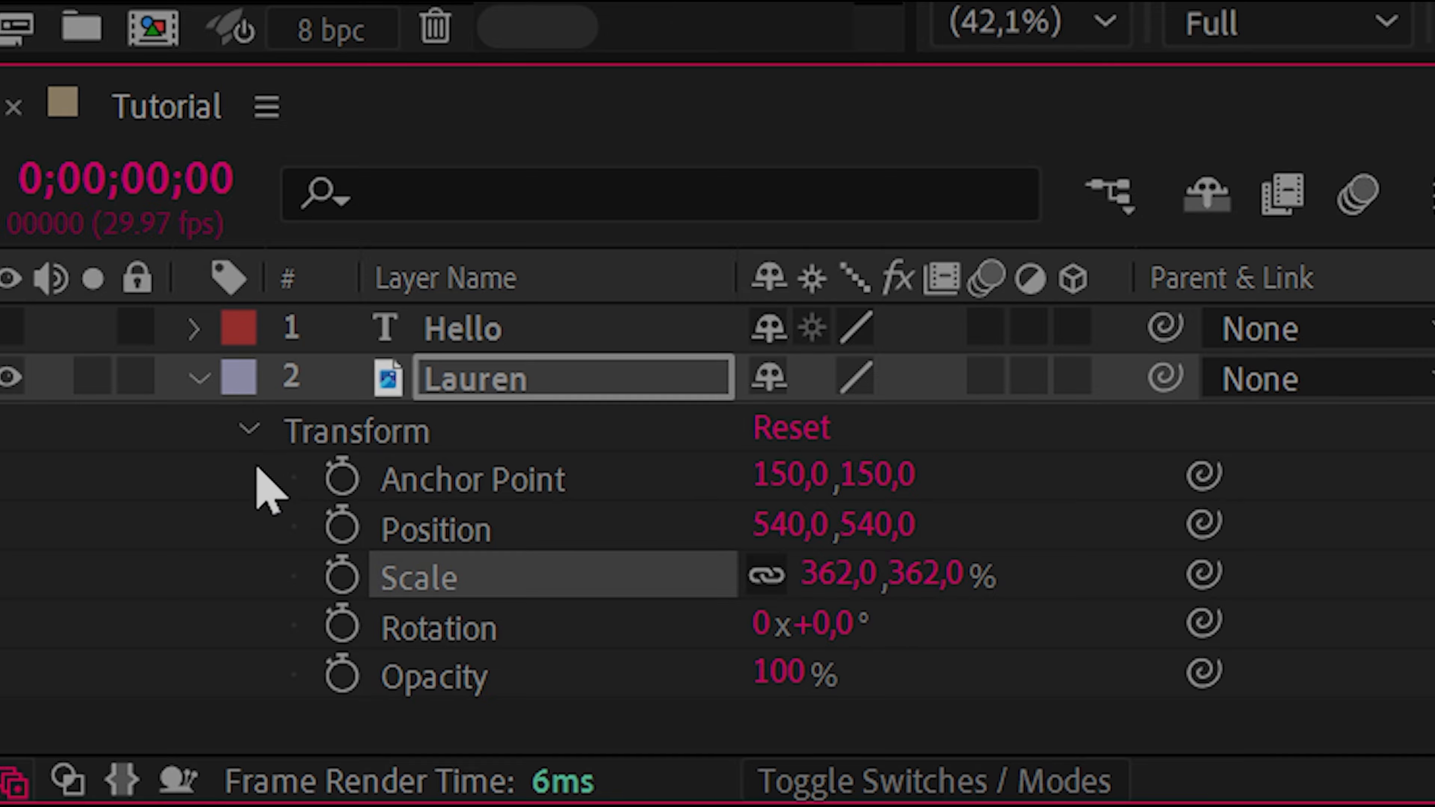
pyautogui.click(247, 438)
pyautogui.click(197, 380)
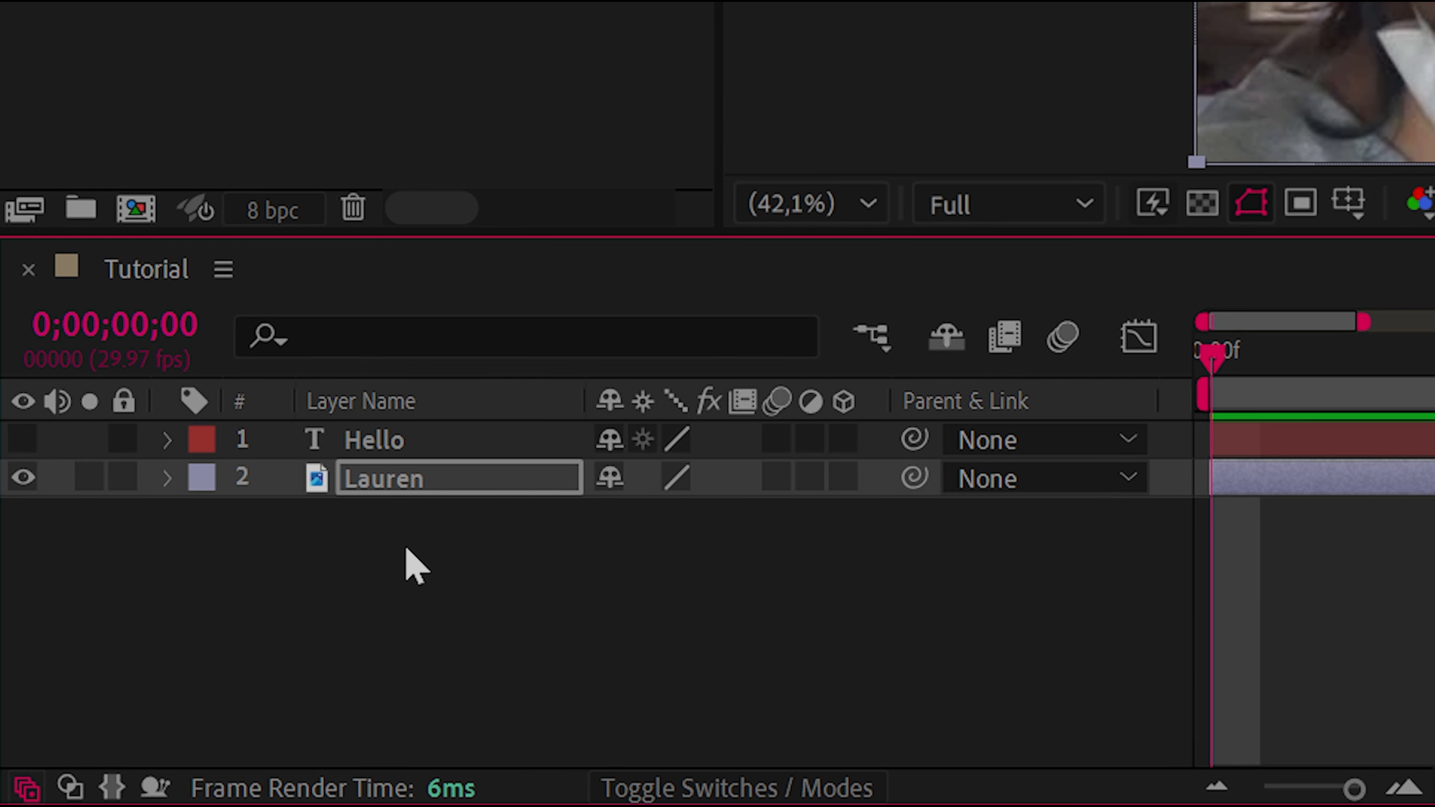
pyautogui.click(408, 551)
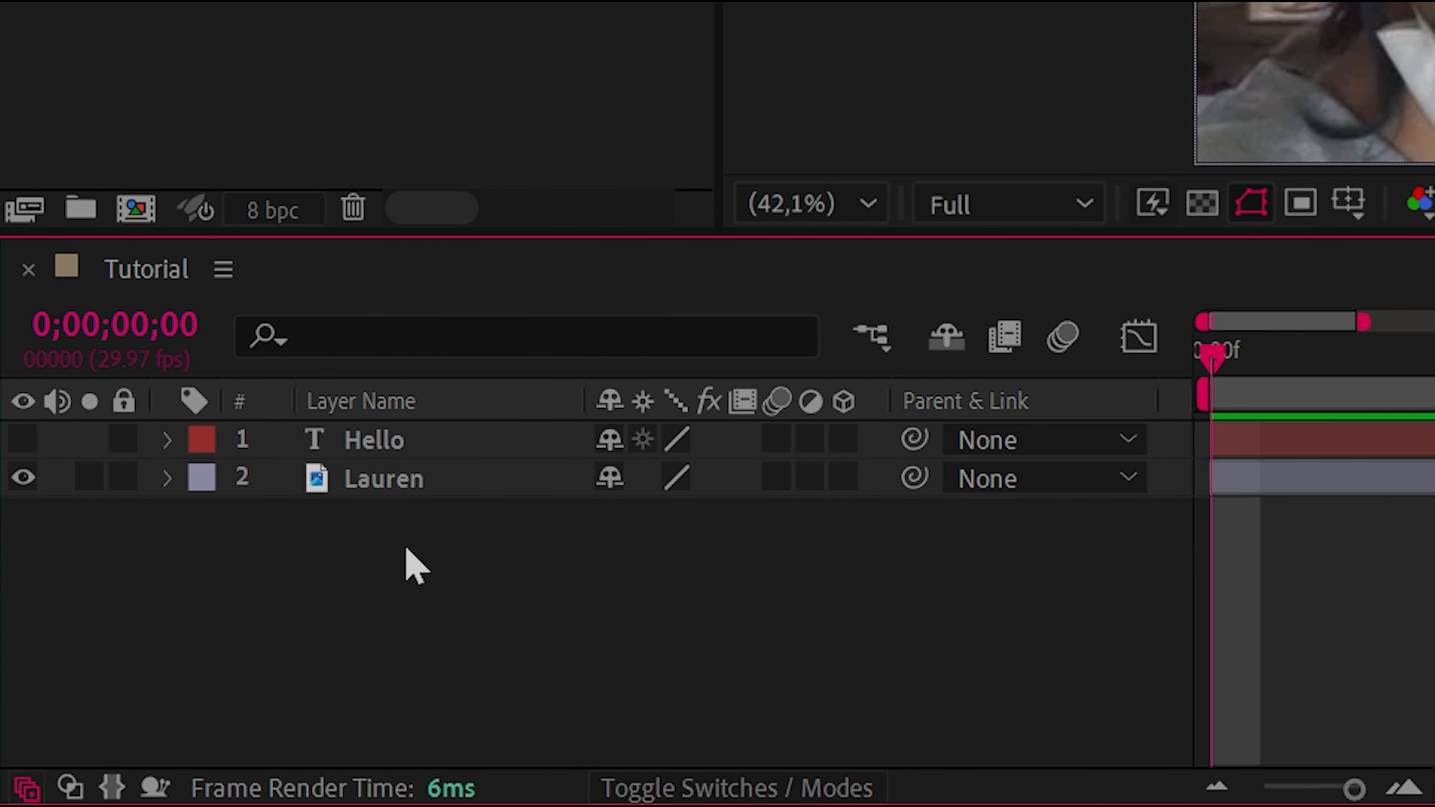
# Reveal the image layer's Position, Scale, Rotation, Opacity and Anchor Point properties one at a time, and collapse the layer
pyautogui.click(372, 482)
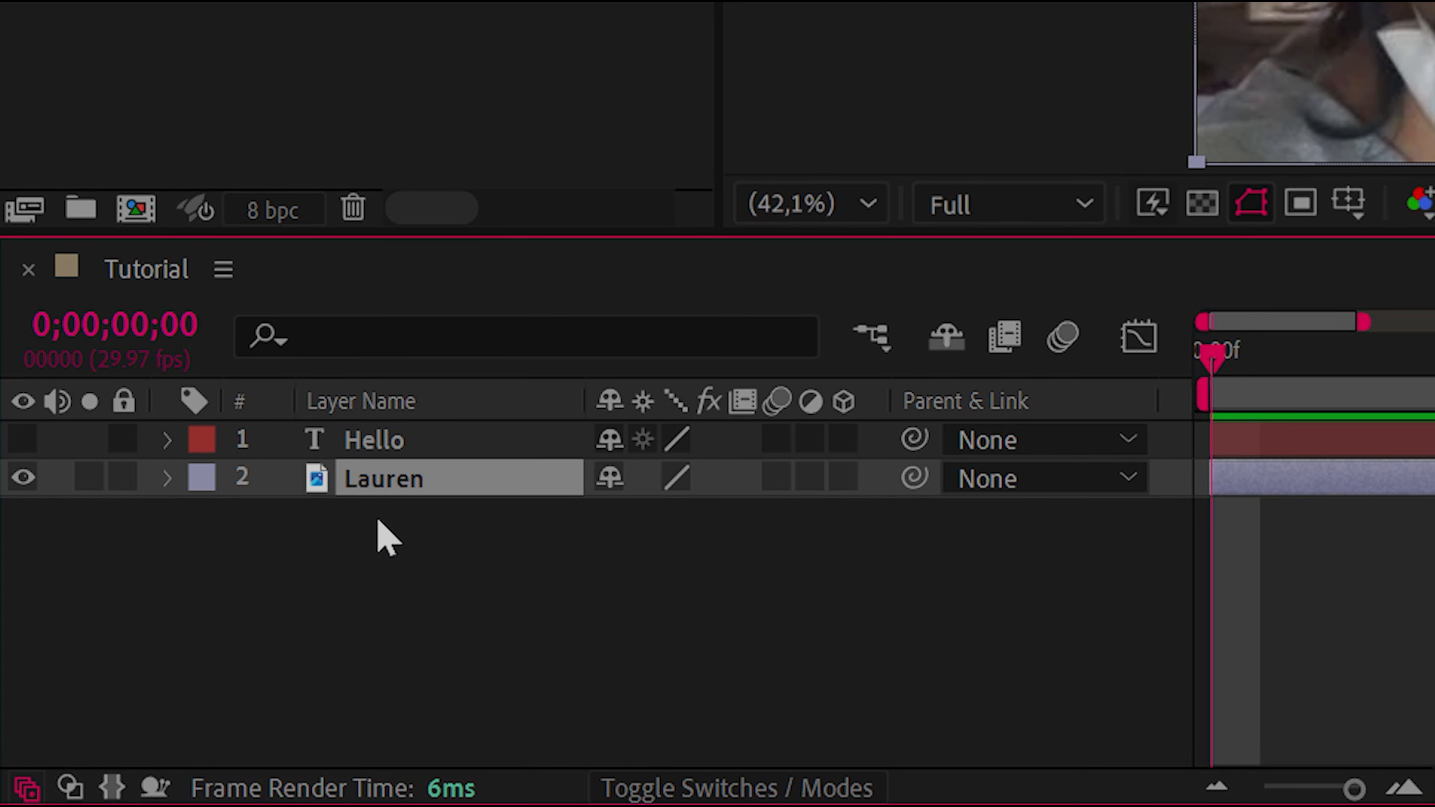
pyautogui.press('p')
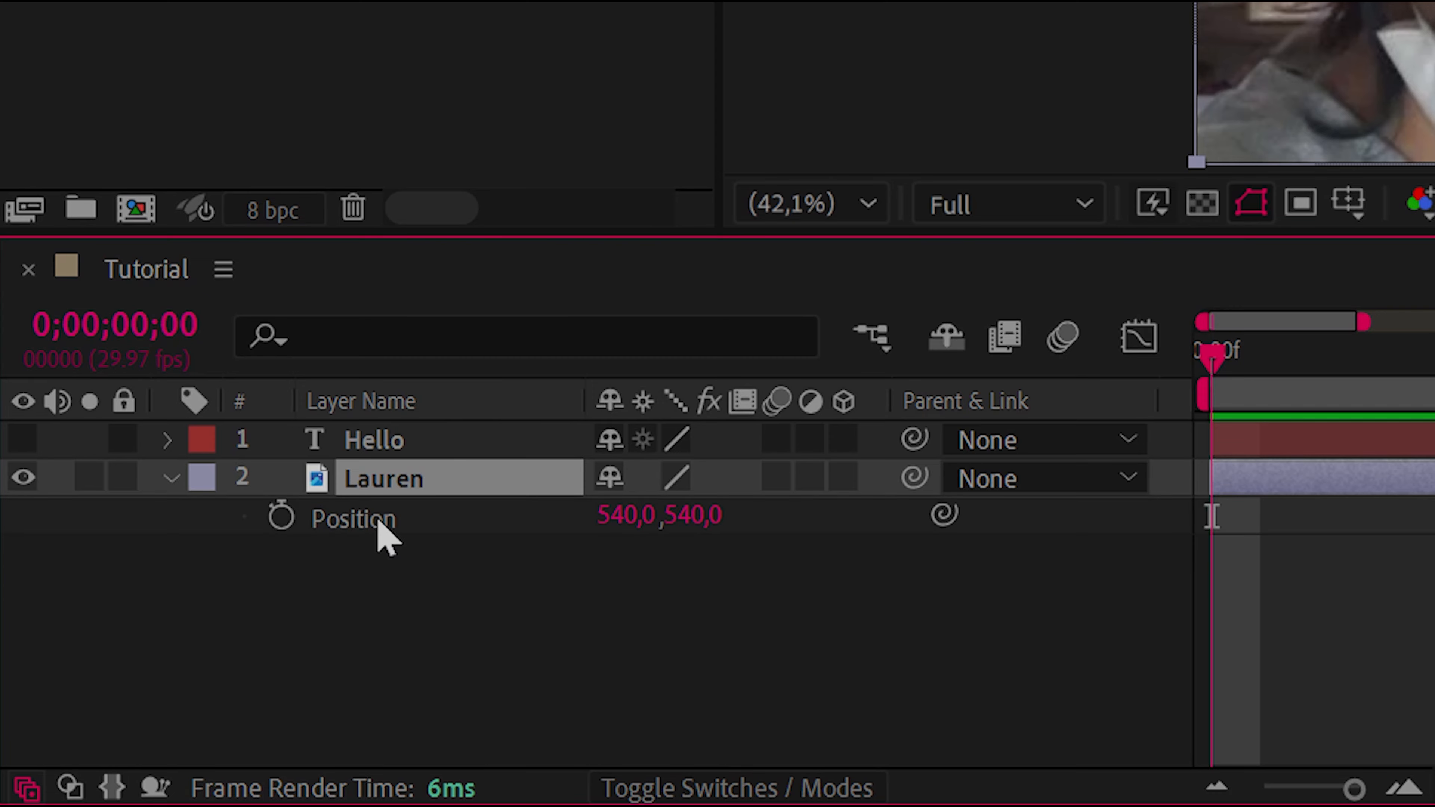
pyautogui.press('s')
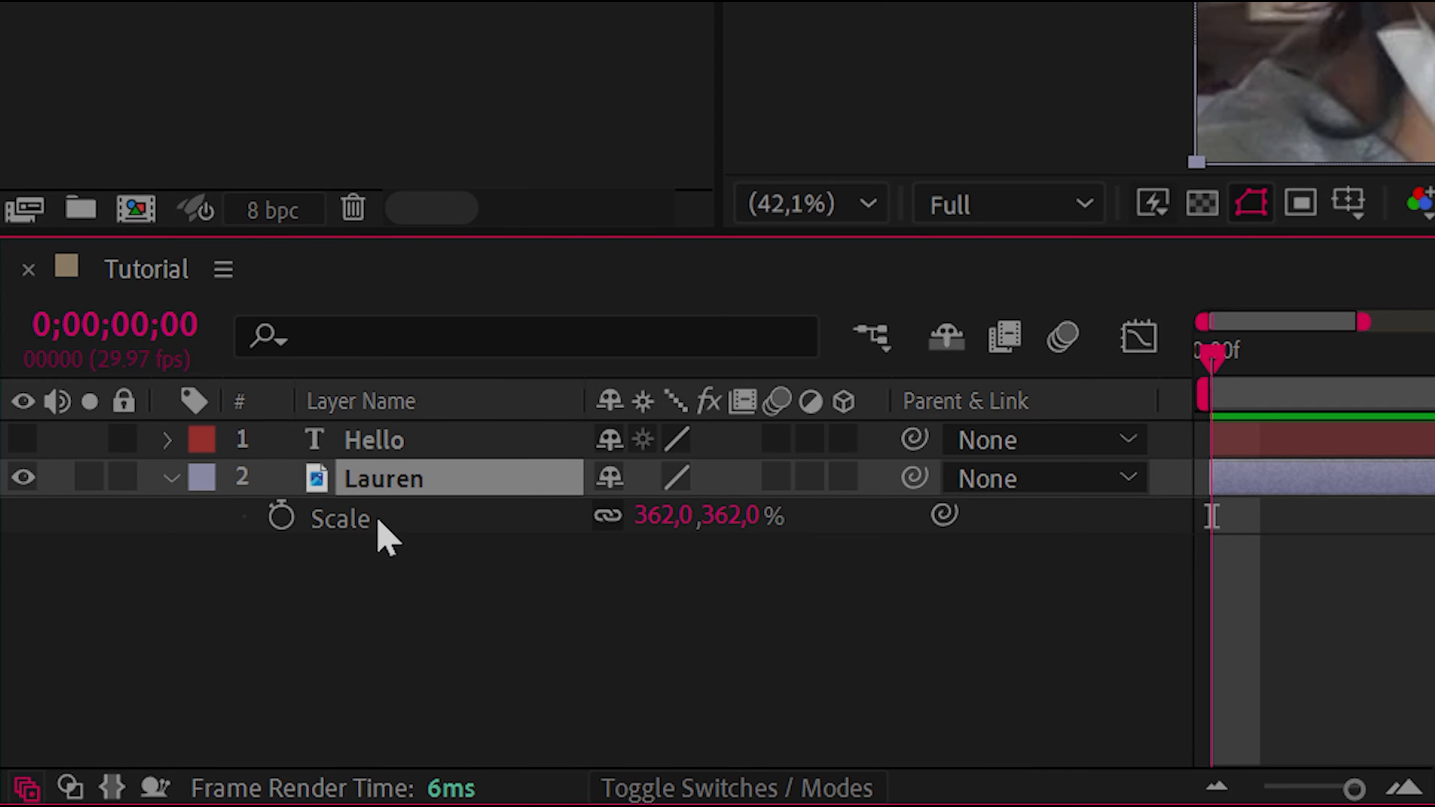
pyautogui.press('r')
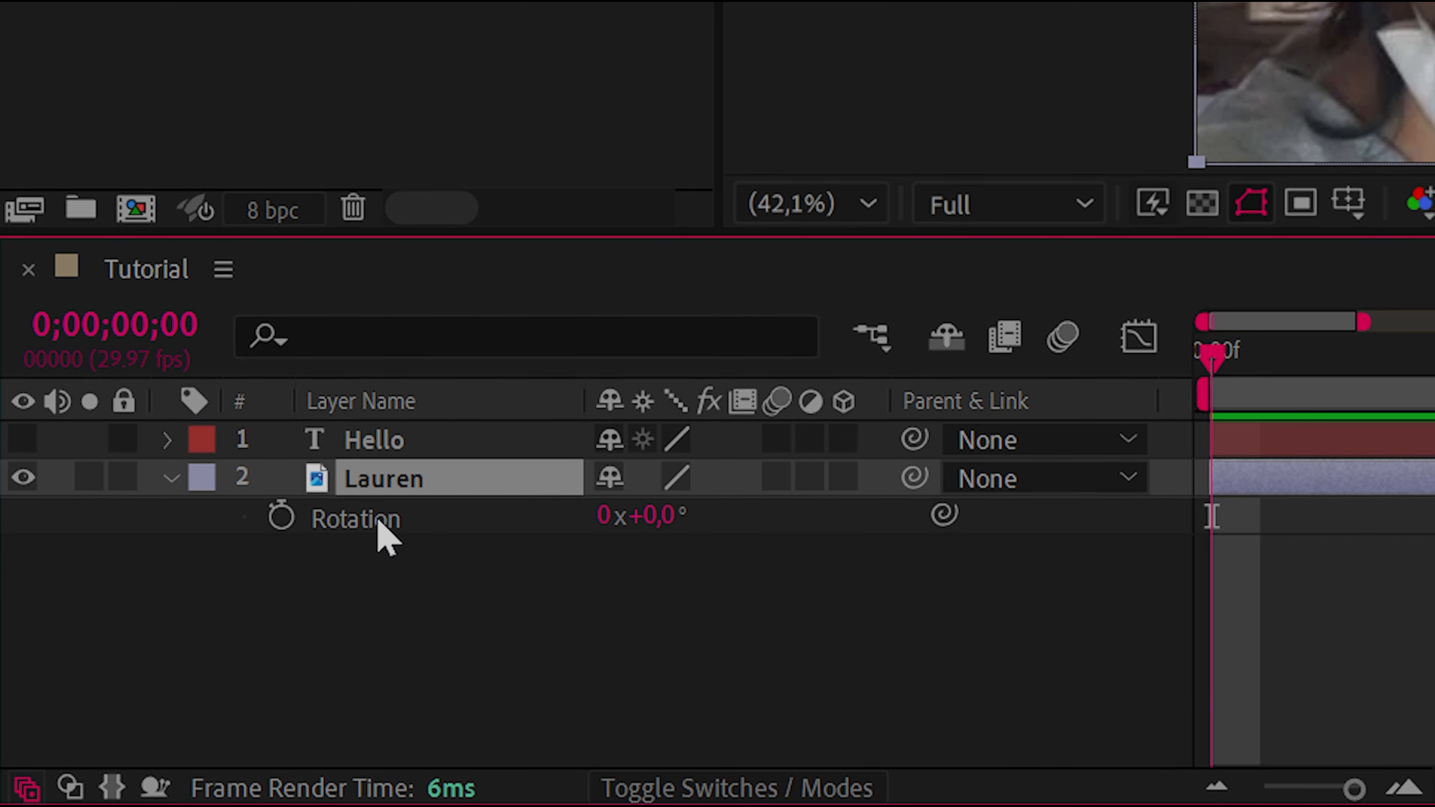
pyautogui.press('t')
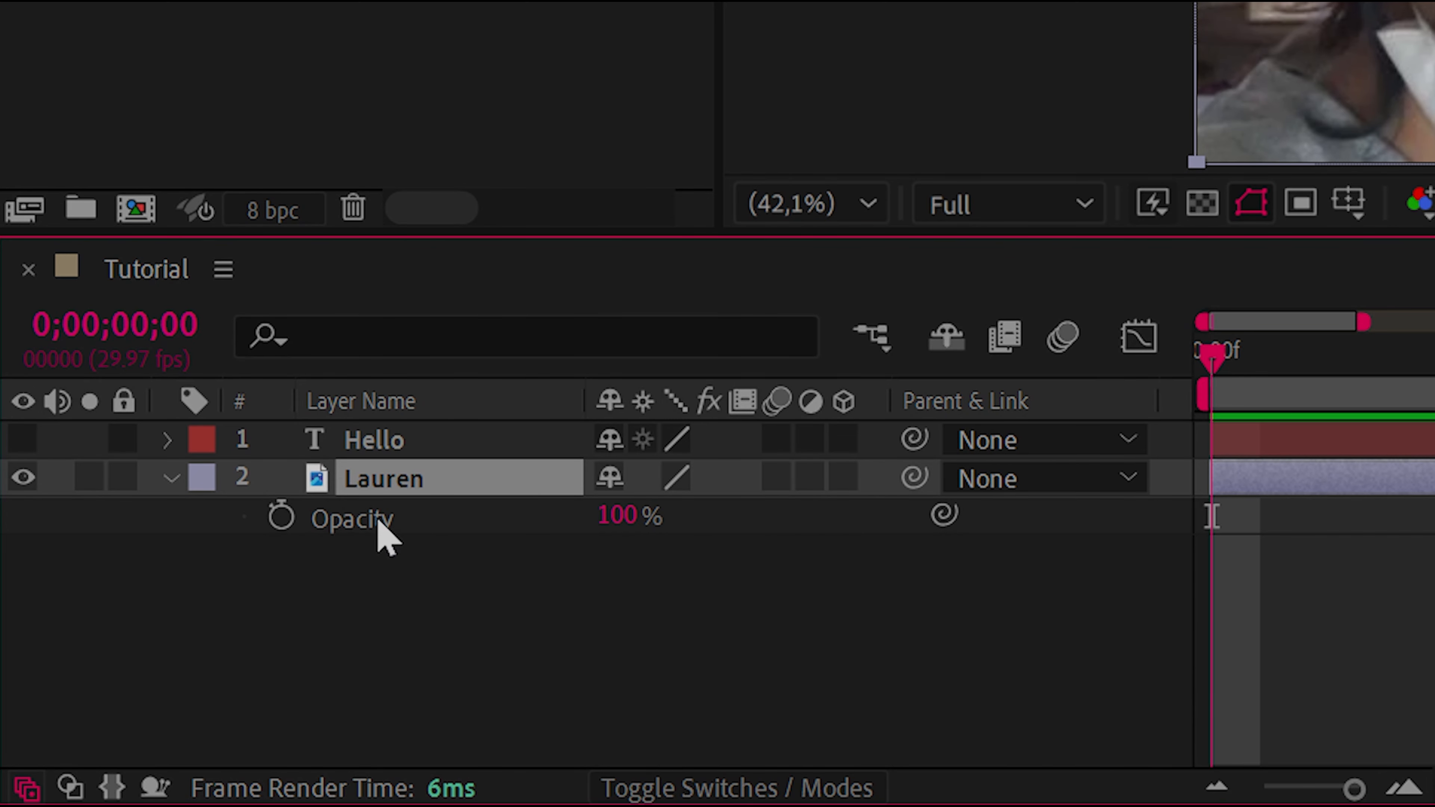
pyautogui.press('a')
pyautogui.press('a')
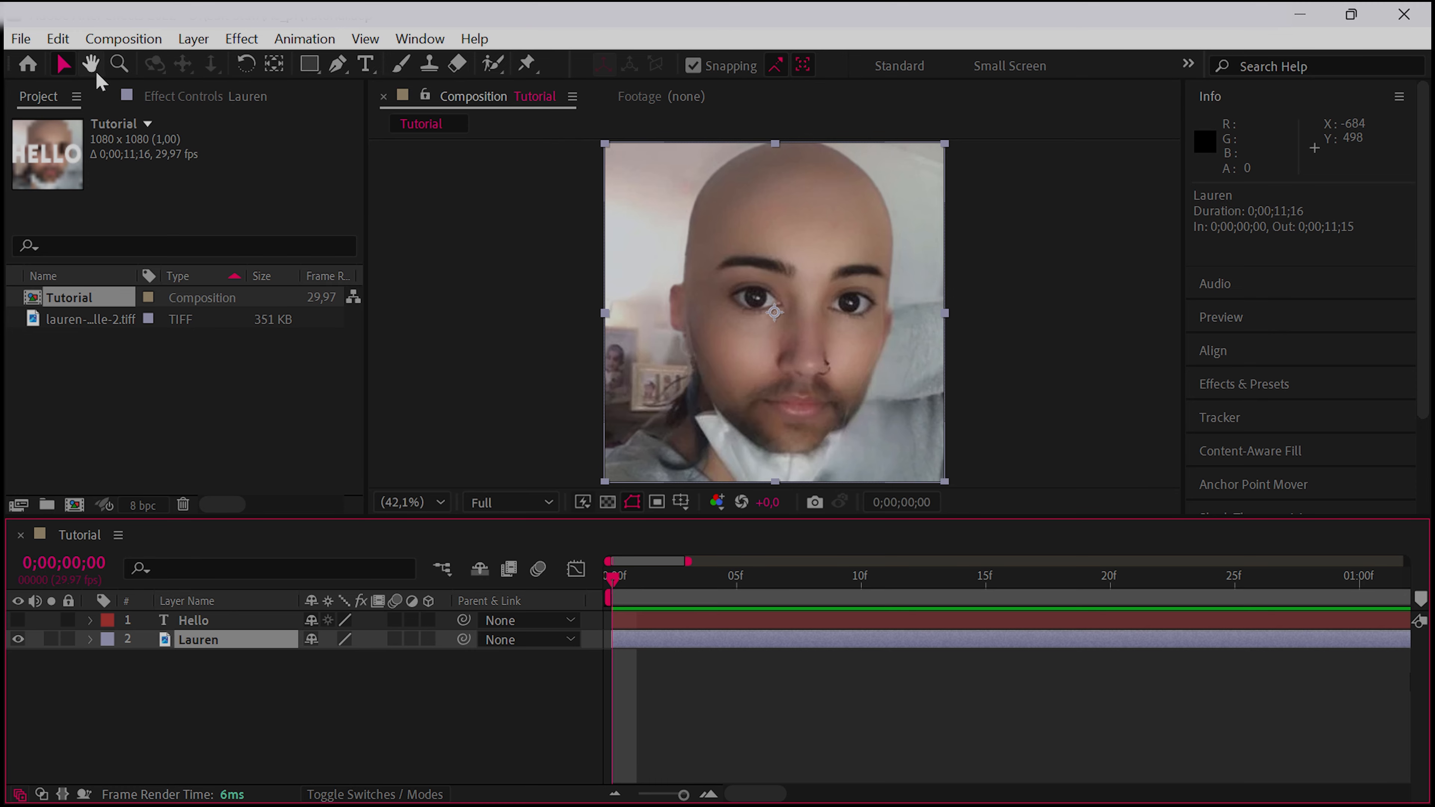
# Activate the Pen, Type, Roto Brush and Rectangle tools in turn, and return to the Selection tool
pyautogui.click(338, 65)
pyautogui.click(365, 65)
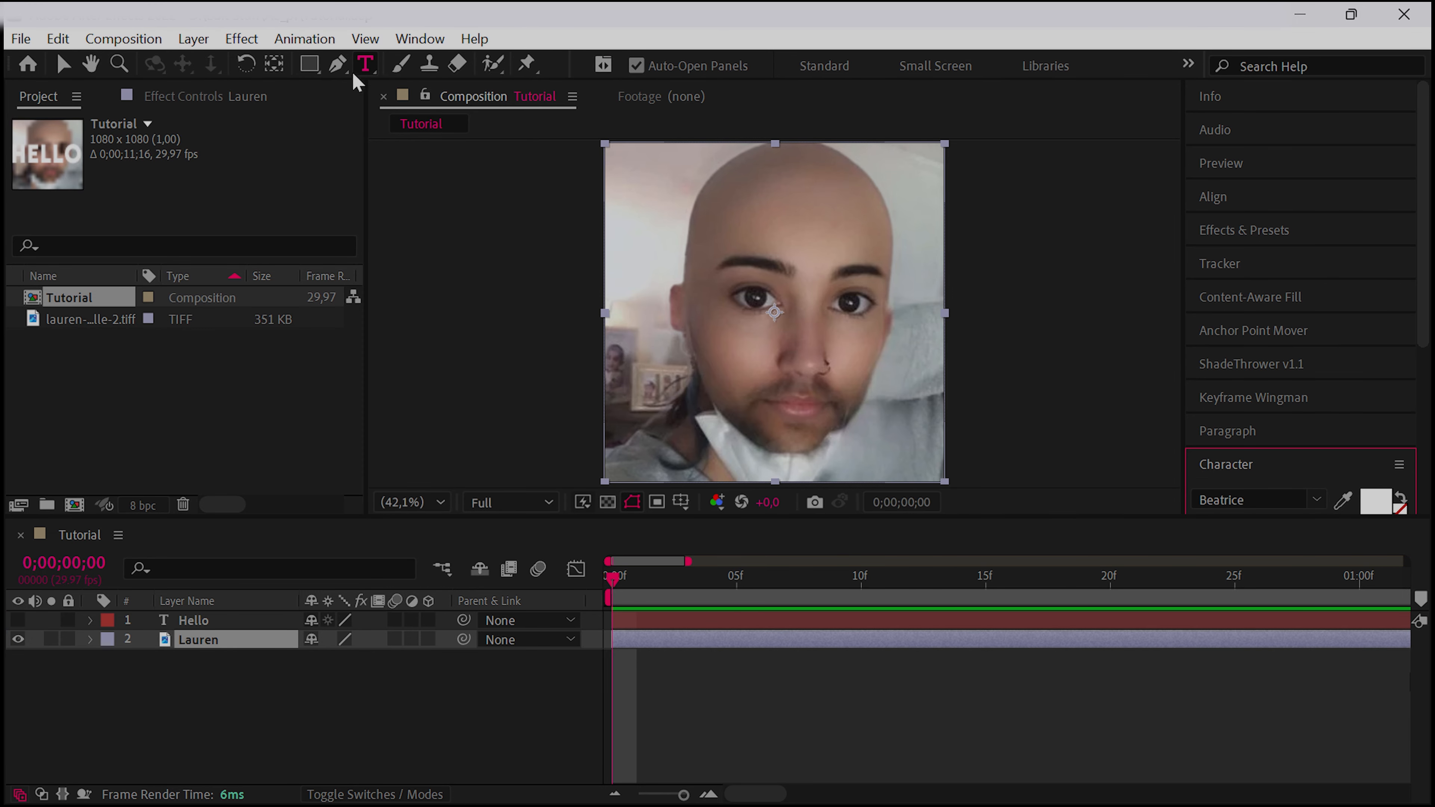
pyautogui.click(500, 69)
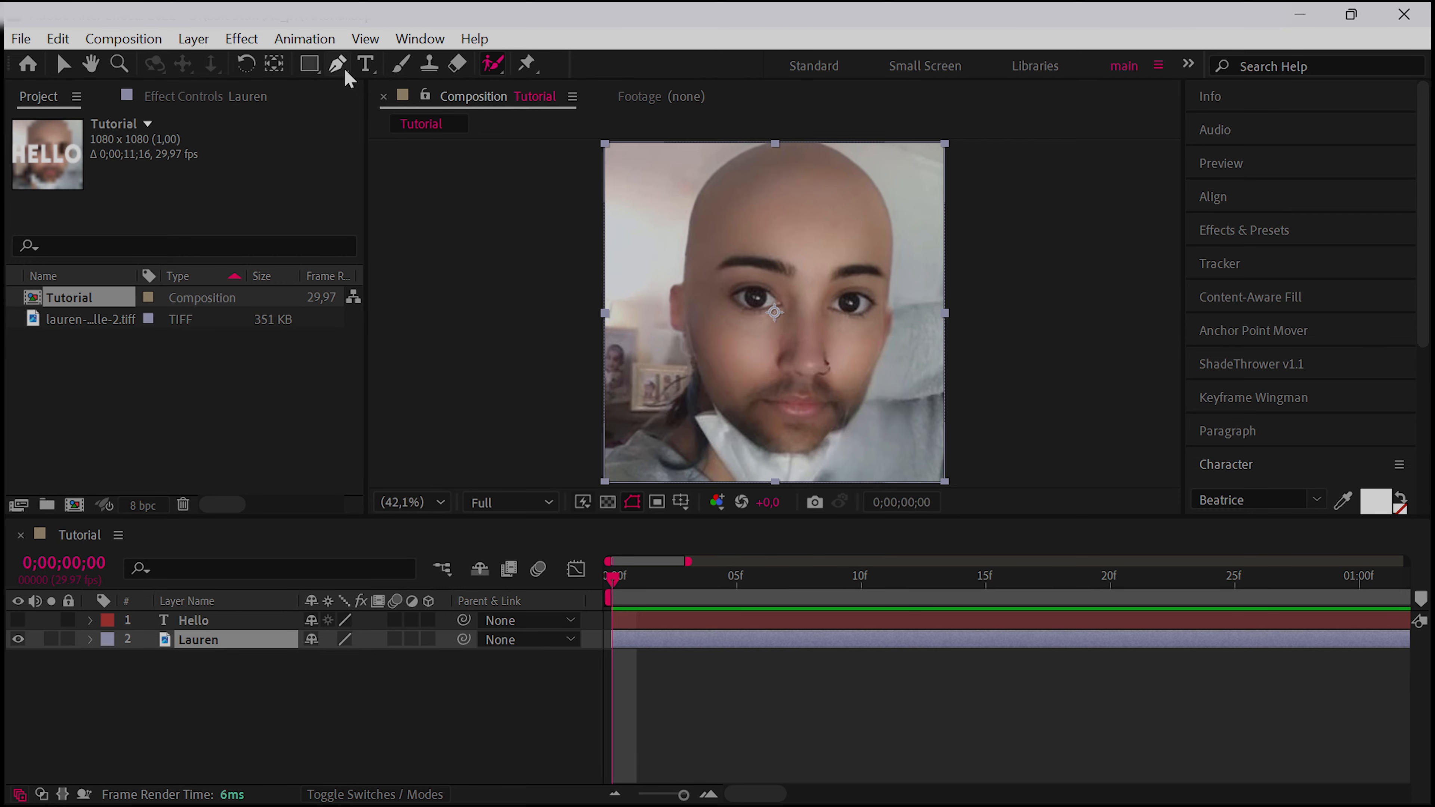
pyautogui.click(310, 66)
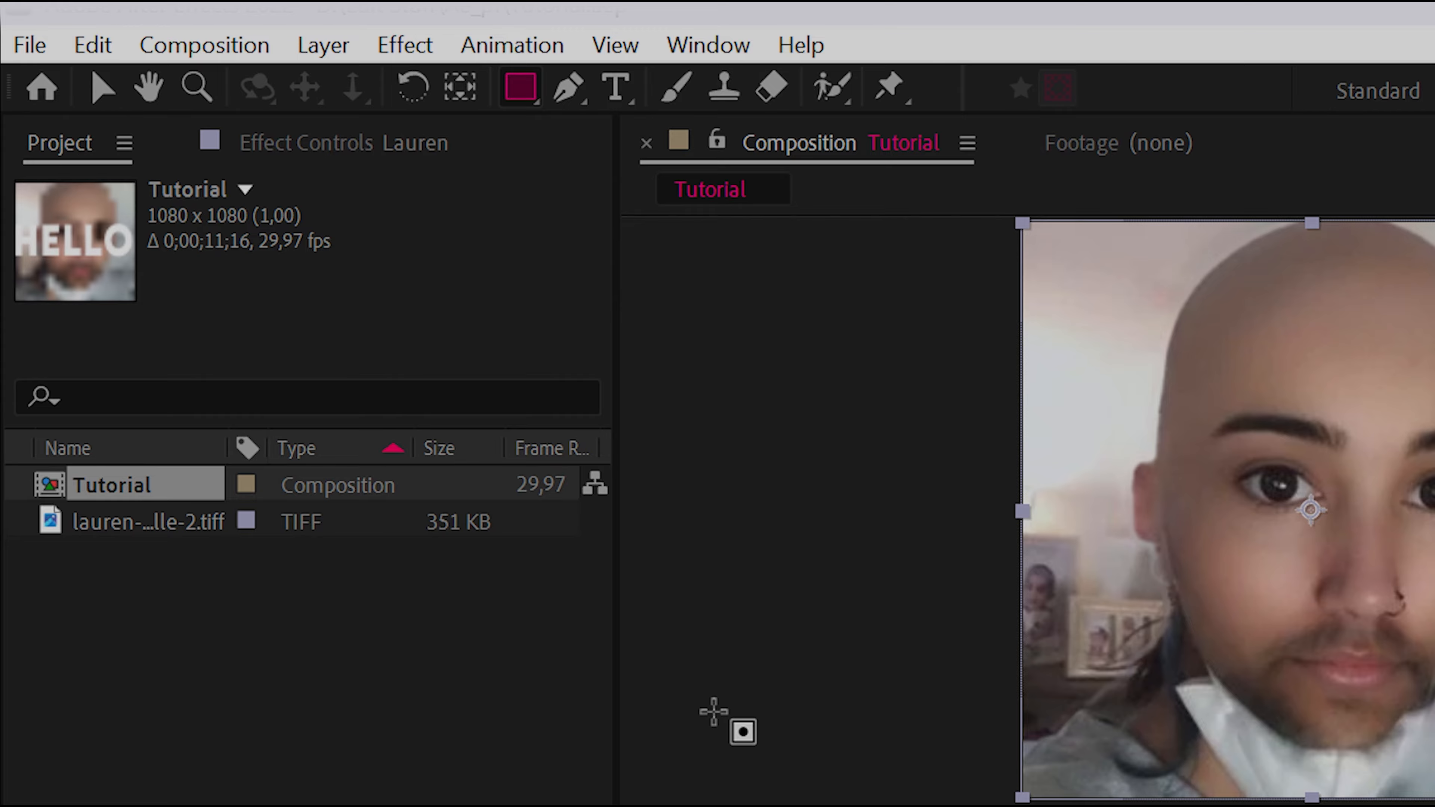
pyautogui.press('v')
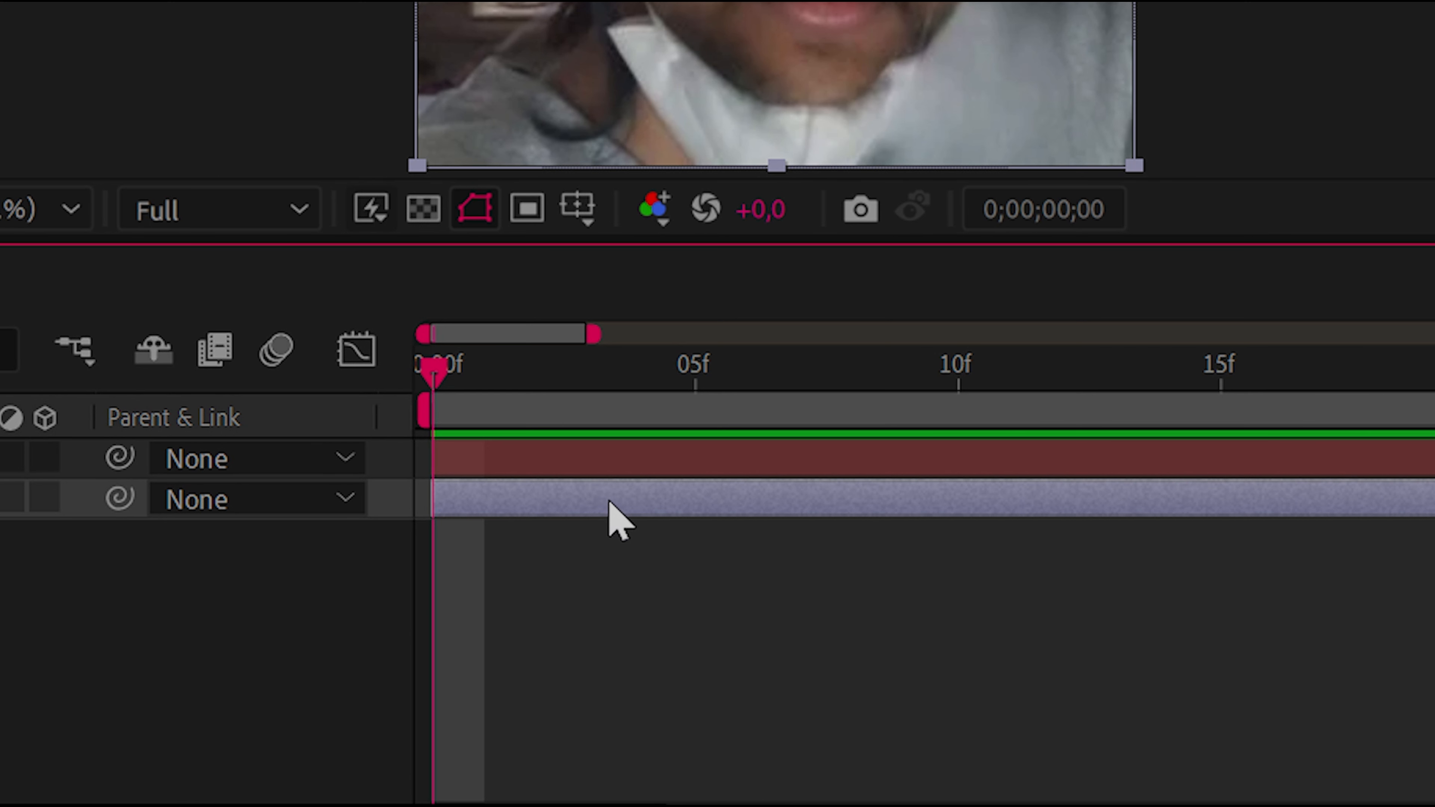
# Move the image layer's anchor point to about the image's upper-left corner by changing its Anchor Point values
pyautogui.moveTo(695, 644); pyautogui.dragTo(721, 647)
pyautogui.moveTo(663, 515); pyautogui.dragTo(509, 576)
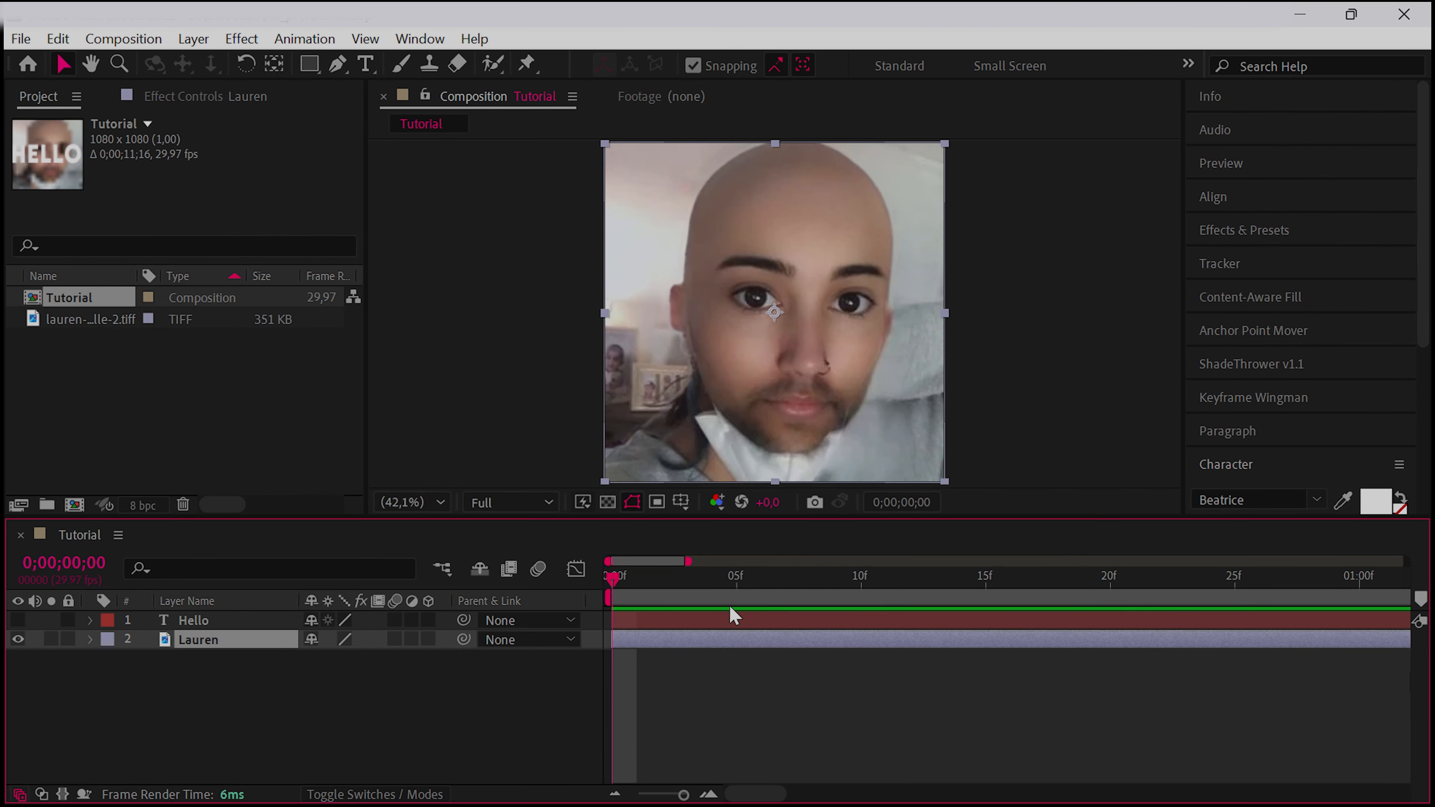
pyautogui.click(700, 679)
pyautogui.click(674, 643)
pyautogui.press('a')
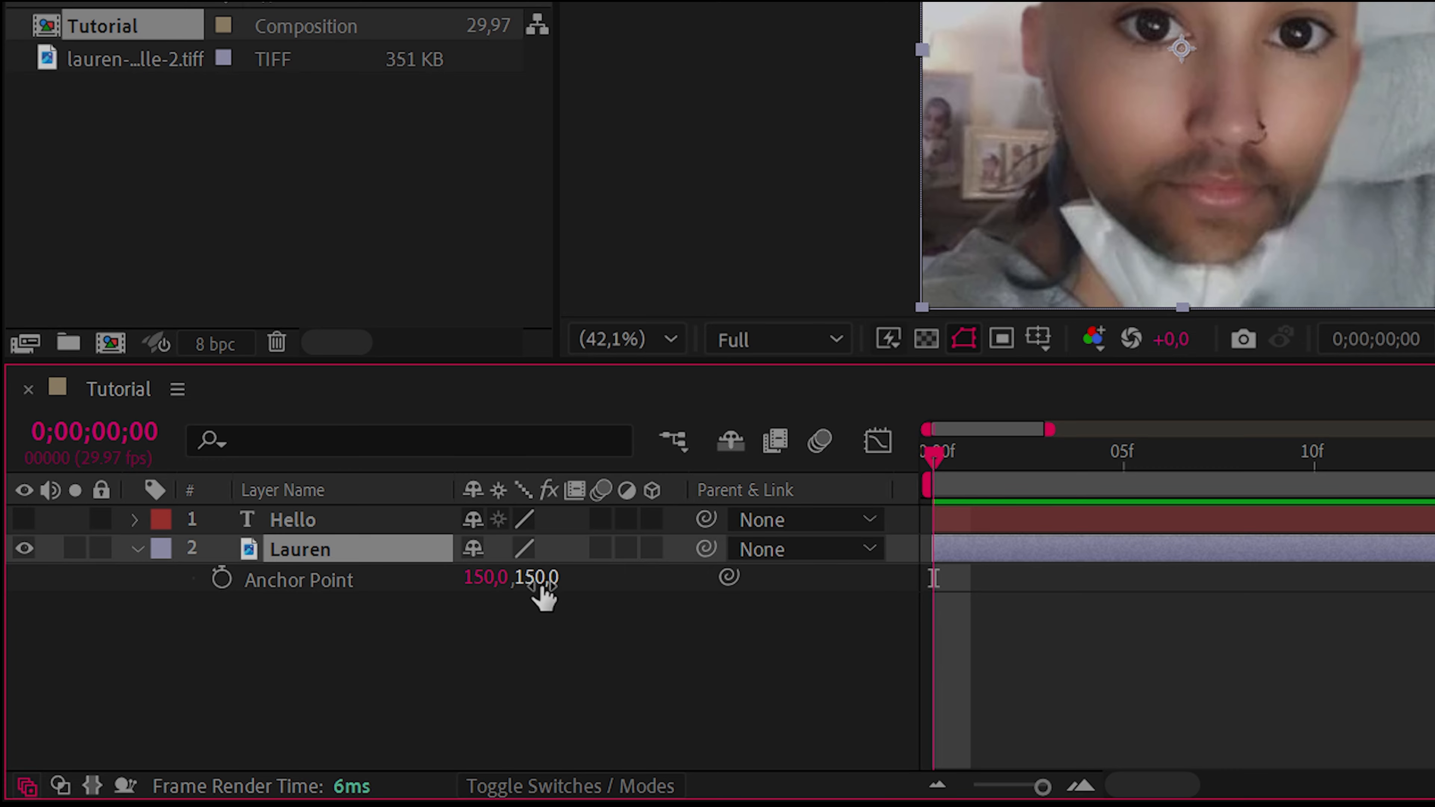
pyautogui.moveTo(543, 588); pyautogui.dragTo(469, 589)
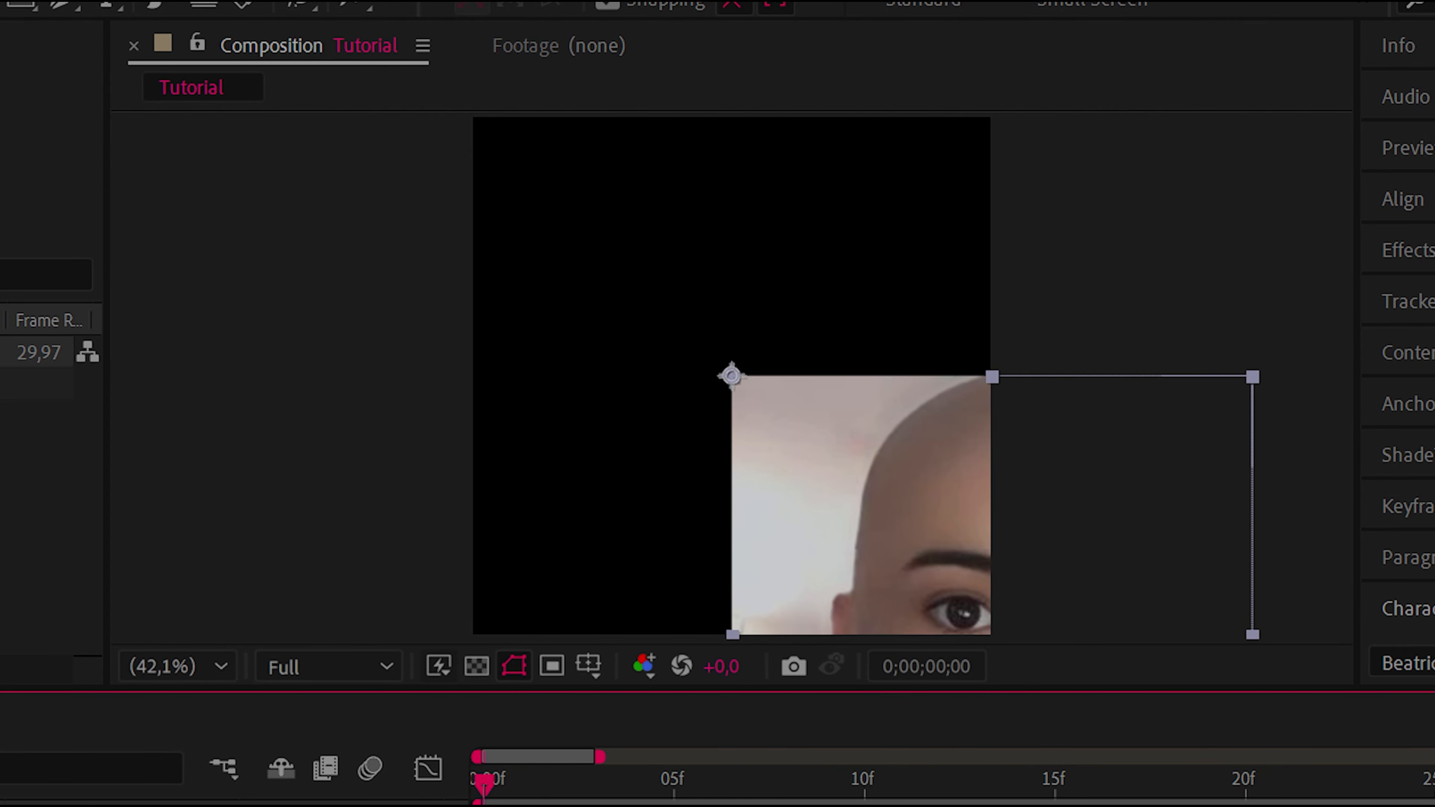
# Set the image layer's Position to 0, 0
pyautogui.press('p')
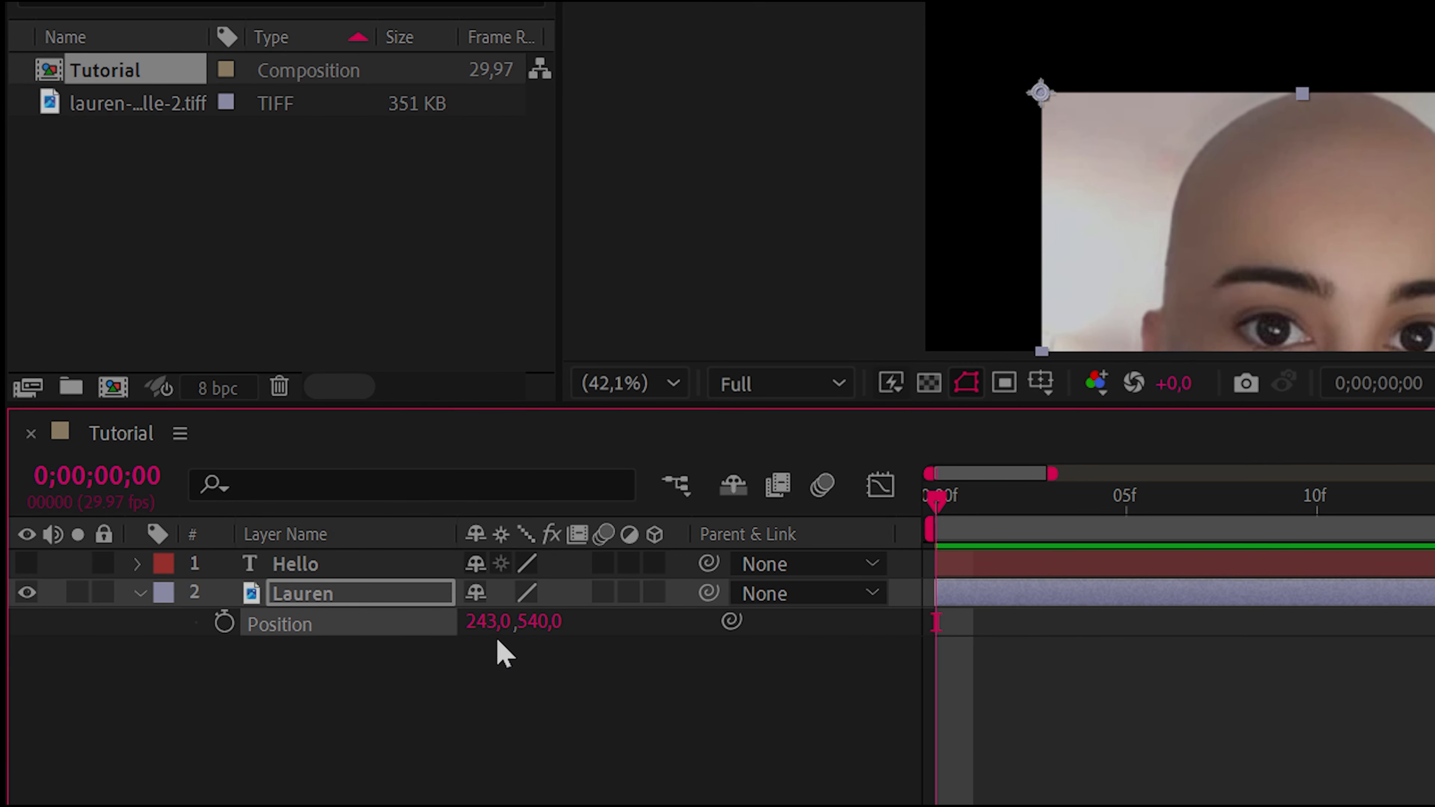
pyautogui.click(453, 645)
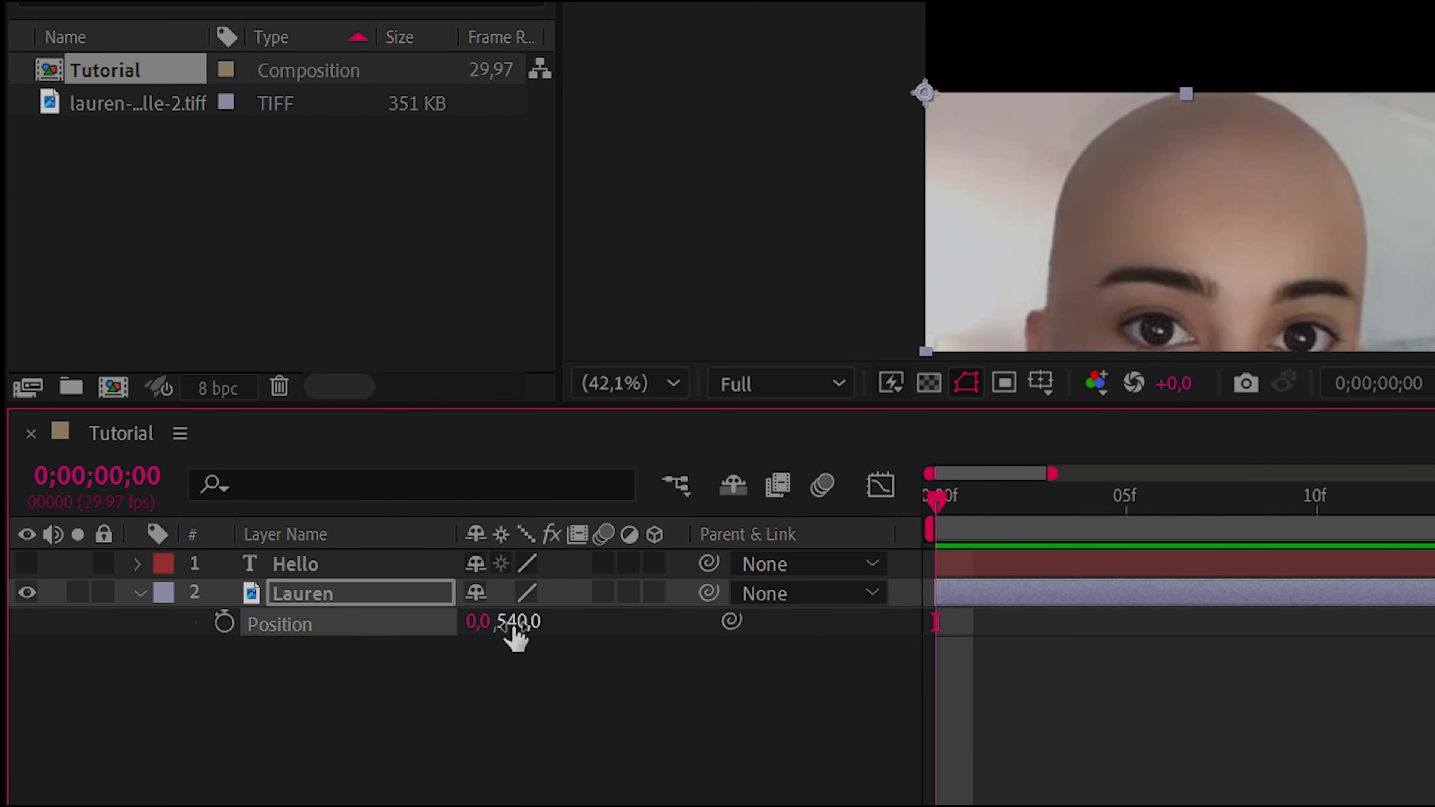
pyautogui.click(515, 623)
pyautogui.write('0')
pyautogui.press('Return')
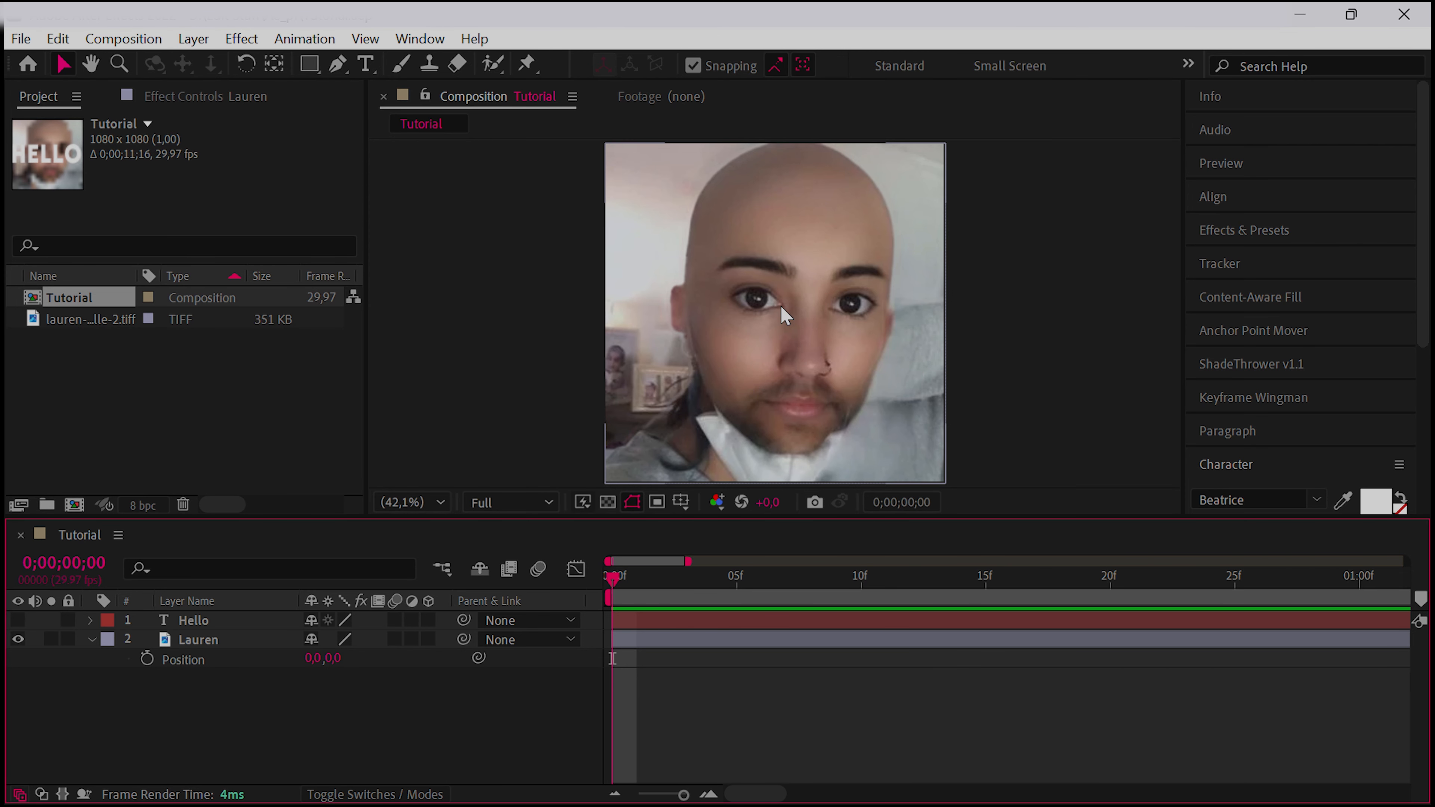
# Undo the image layer's position and anchor point changes
pyautogui.hotkey('ctrl', 'z')
pyautogui.hotkey('ctrl', 'z')
pyautogui.hotkey('ctrl', 'z')
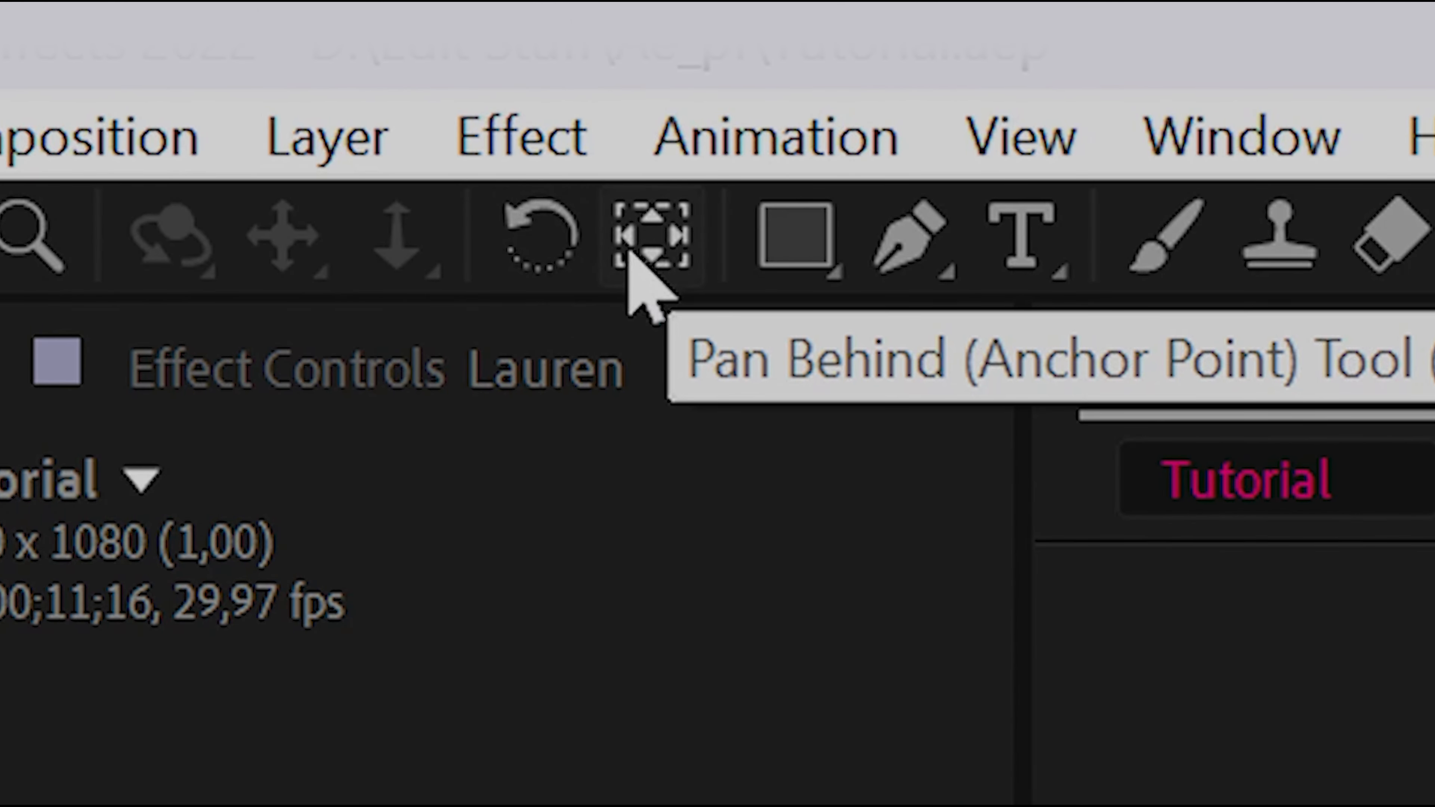
# Try moving the image layer's anchor point across the face with the Pan Behind tool, and return to the Selection tool
pyautogui.click(629, 250)
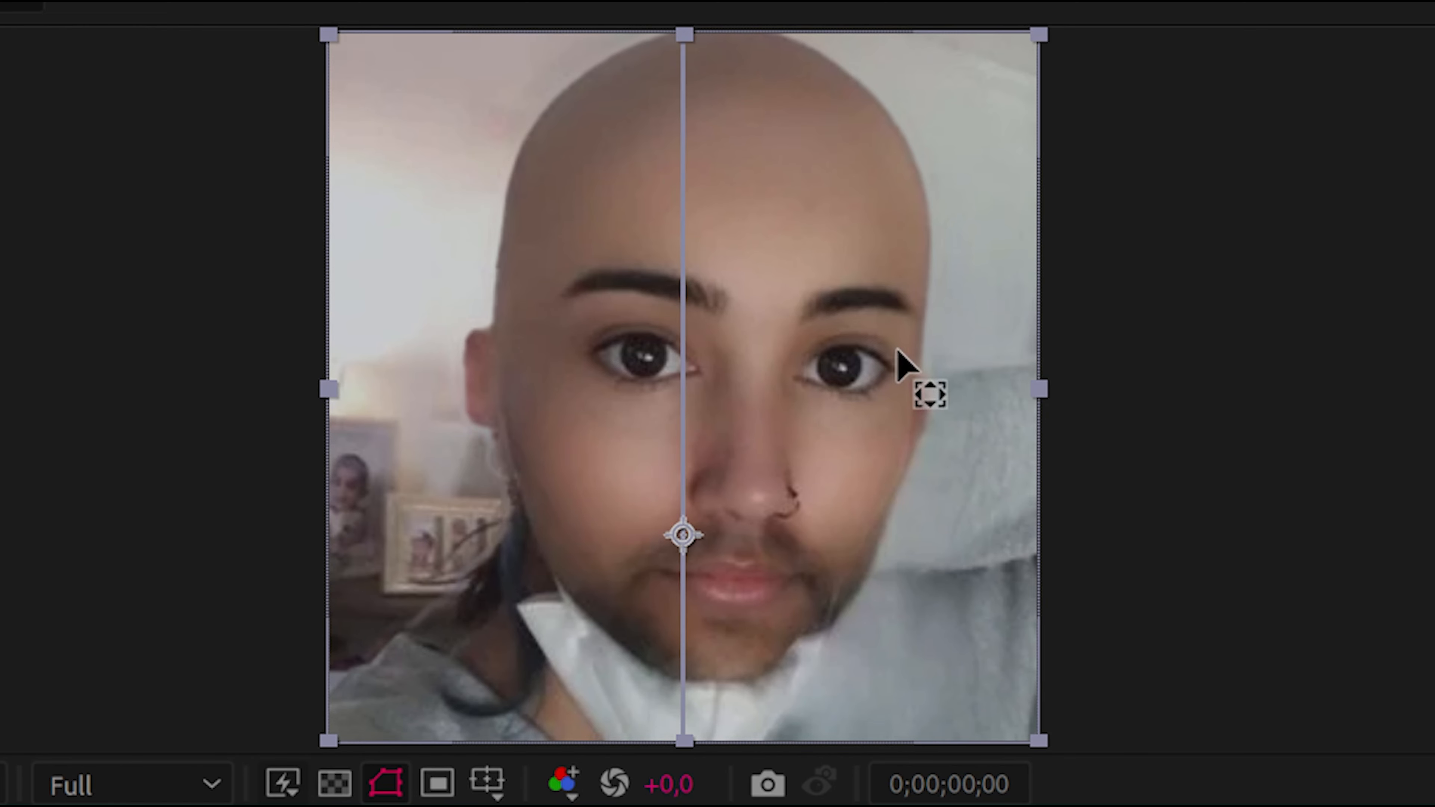
pyautogui.moveTo(897, 349); pyautogui.dragTo(710, 406)
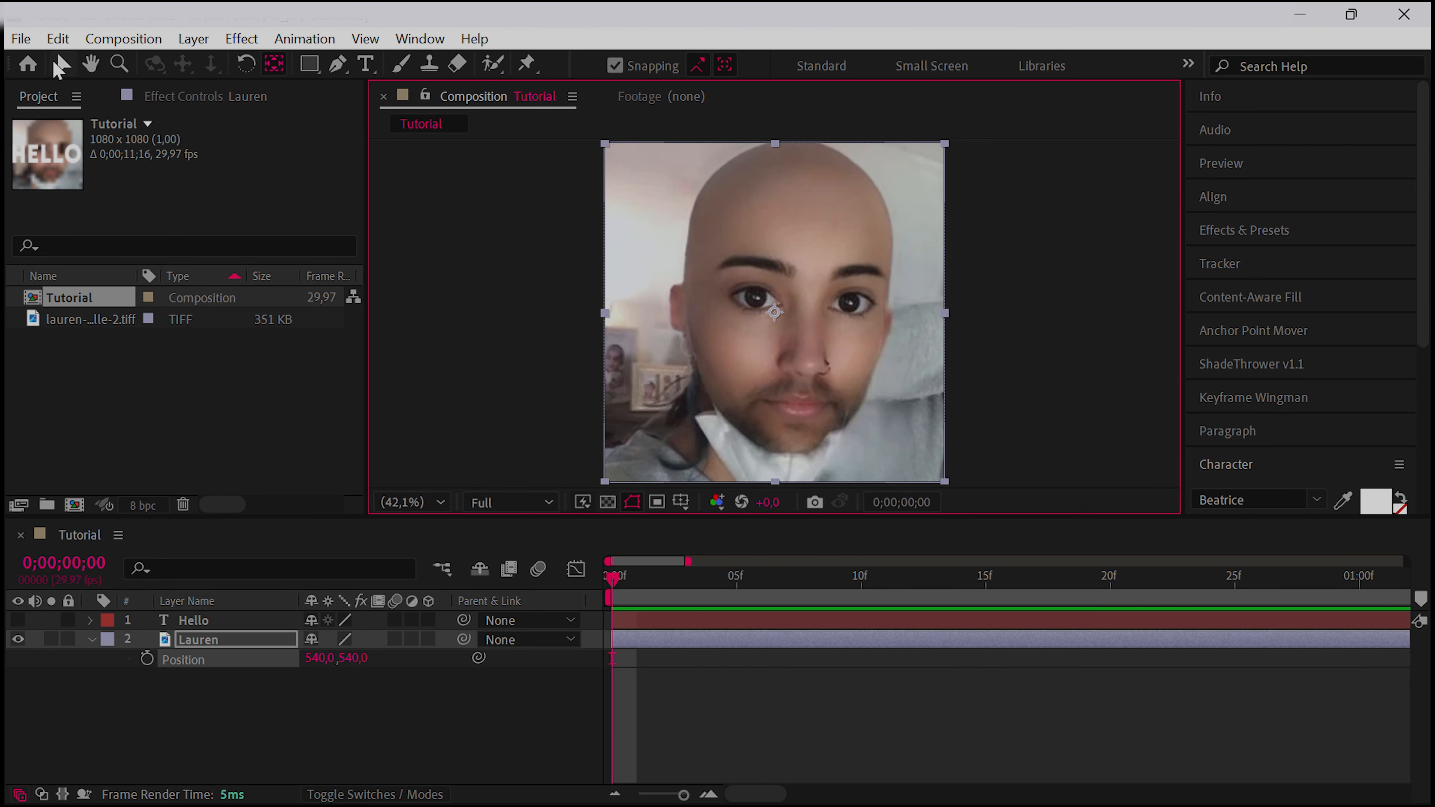
pyautogui.click(97, 92)
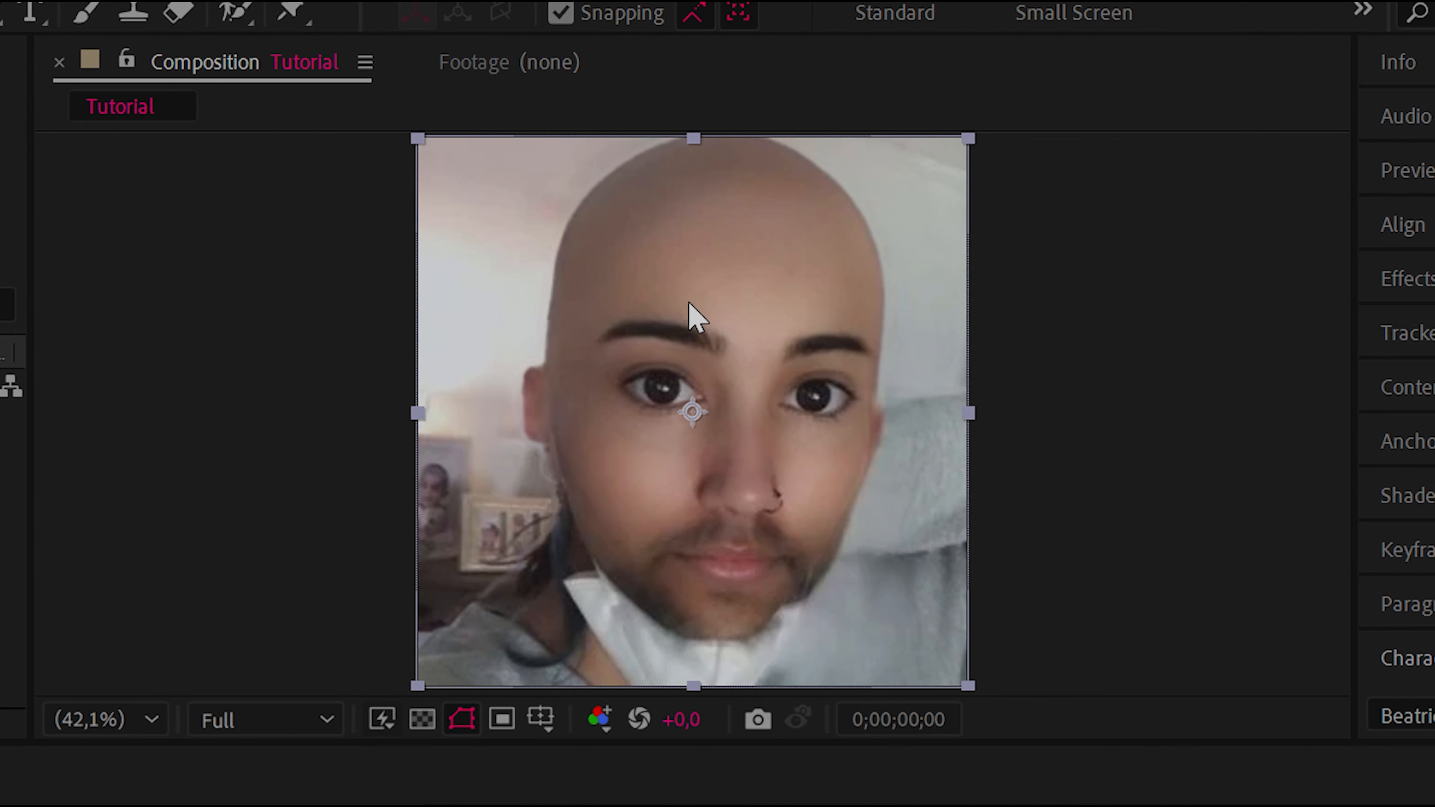
# Move the image layer's anchor point with the Pan Behind tool to the eye and on to the image's upper-left area
pyautogui.press('y')
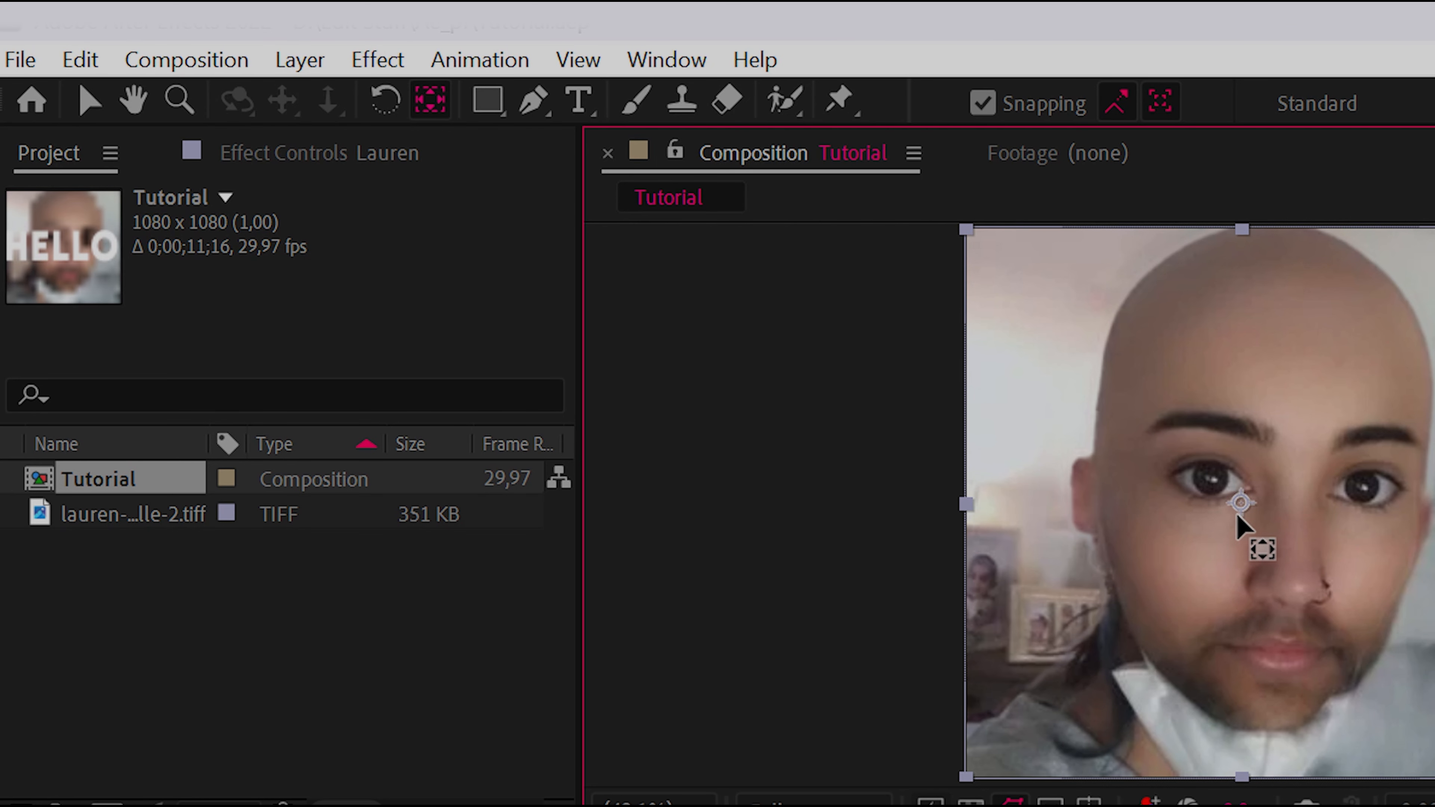
pyautogui.moveTo(1241, 502); pyautogui.dragTo(1350, 469)
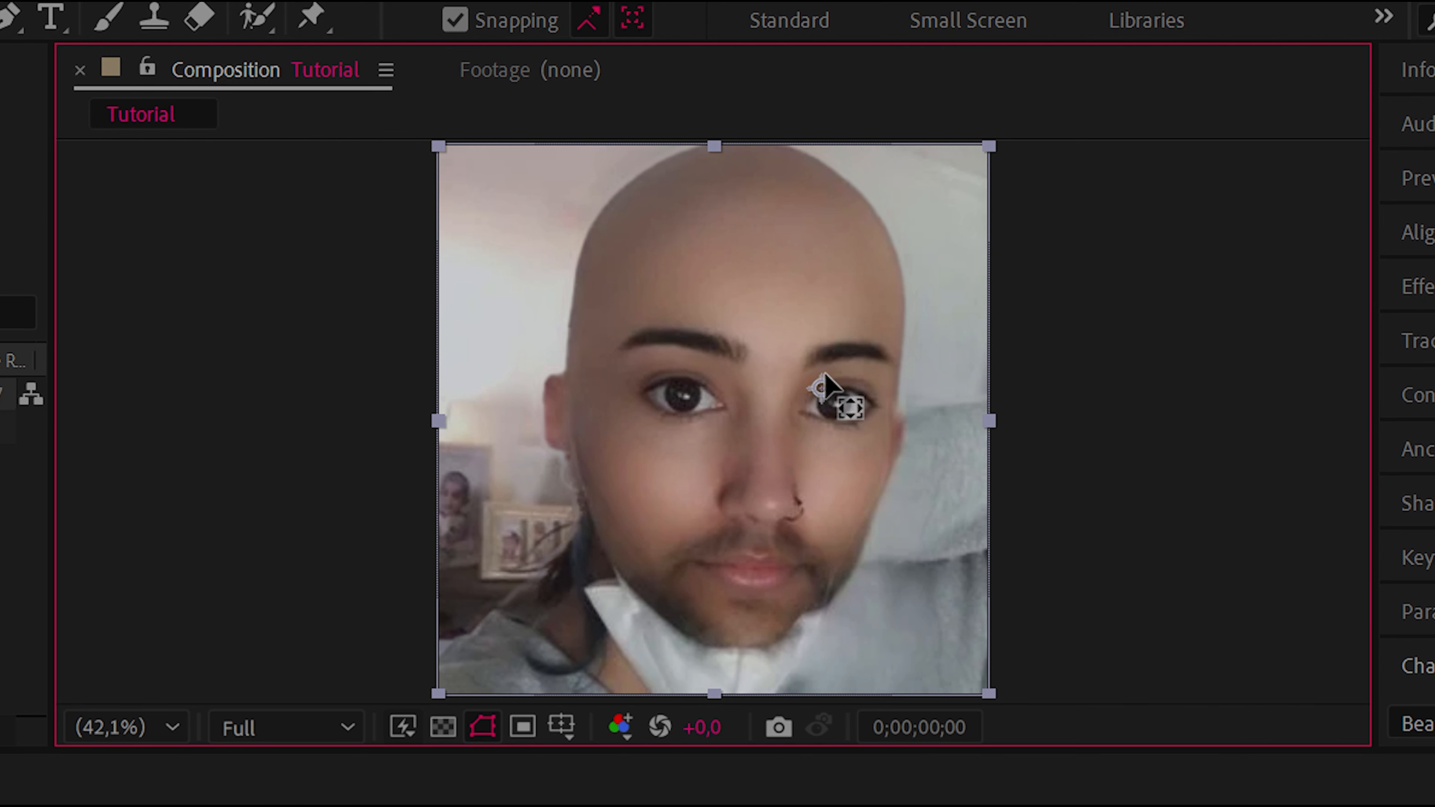
pyautogui.moveTo(825, 387); pyautogui.dragTo(533, 187)
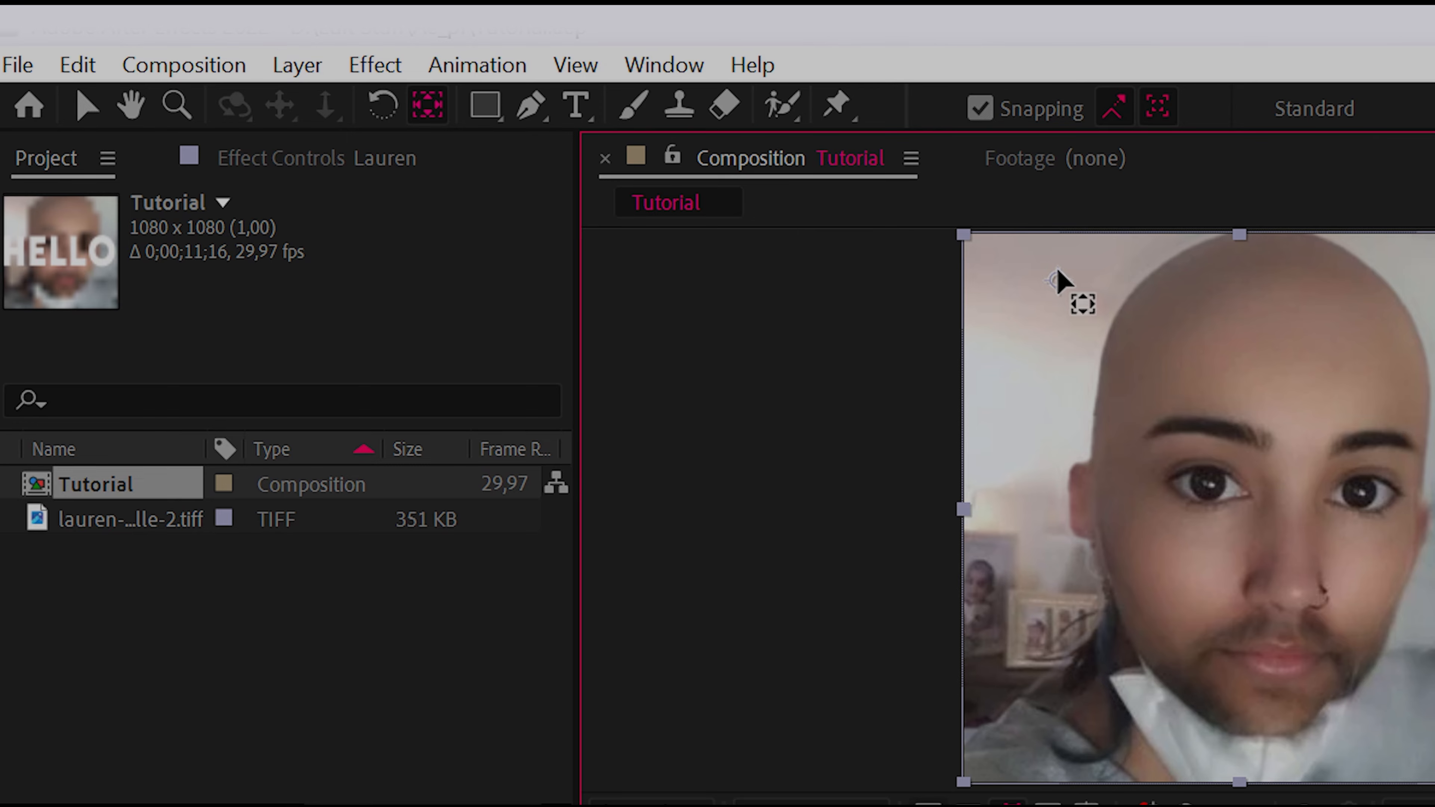
# Return to the Selection tool, try moving the image layer in the composition, and undo the move
pyautogui.press('v')
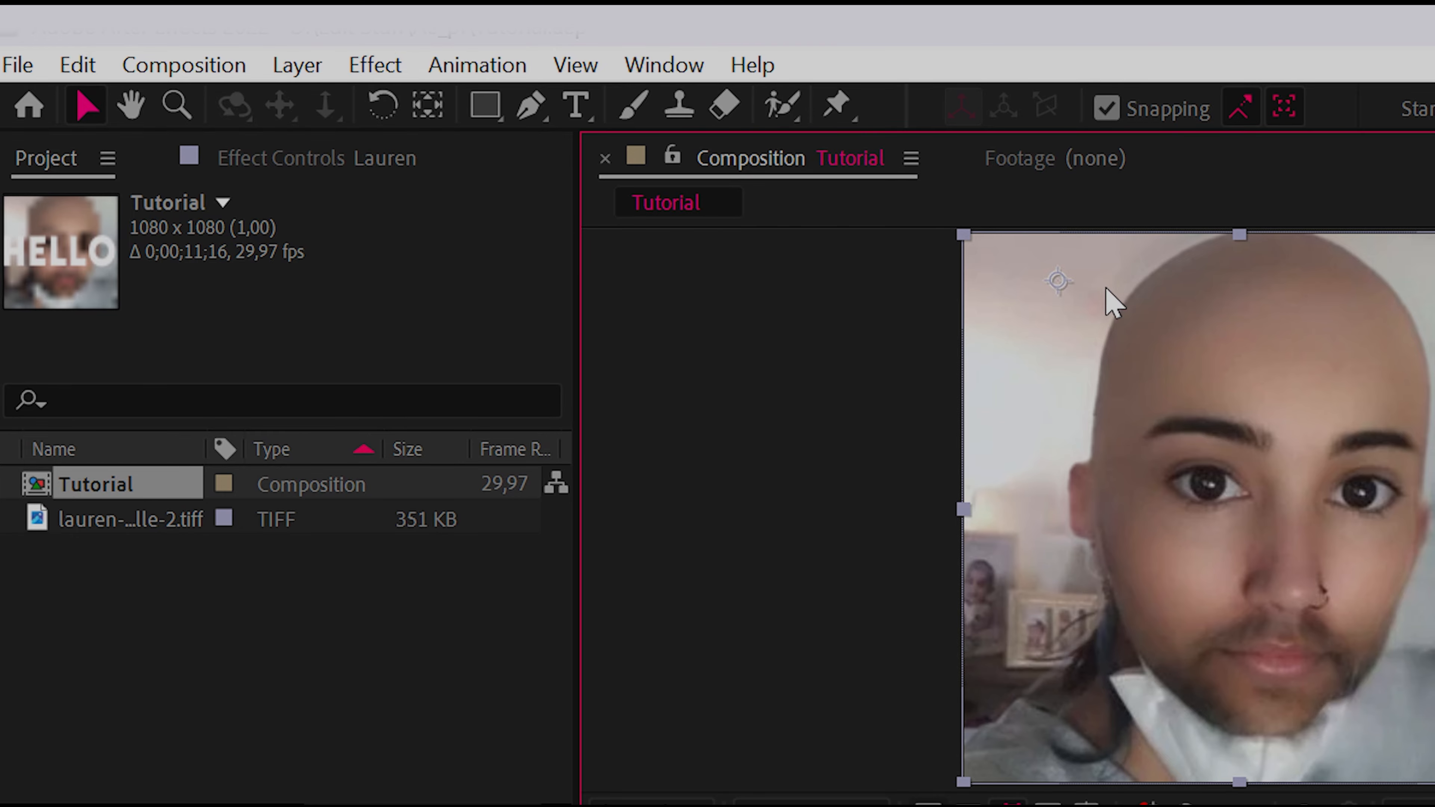
pyautogui.moveTo(1114, 311); pyautogui.dragTo(354, 396)
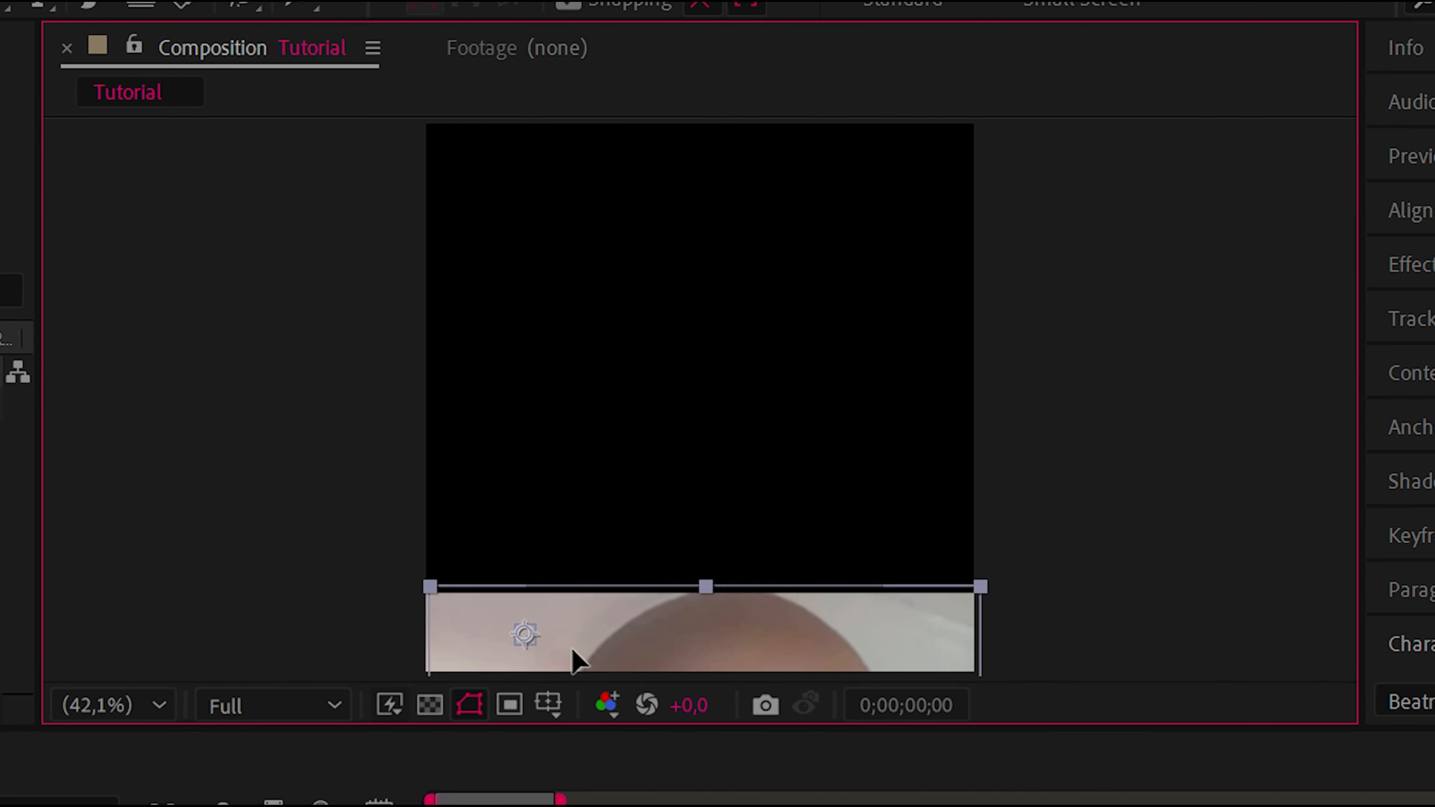
pyautogui.hotkey('ctrl', 'z')
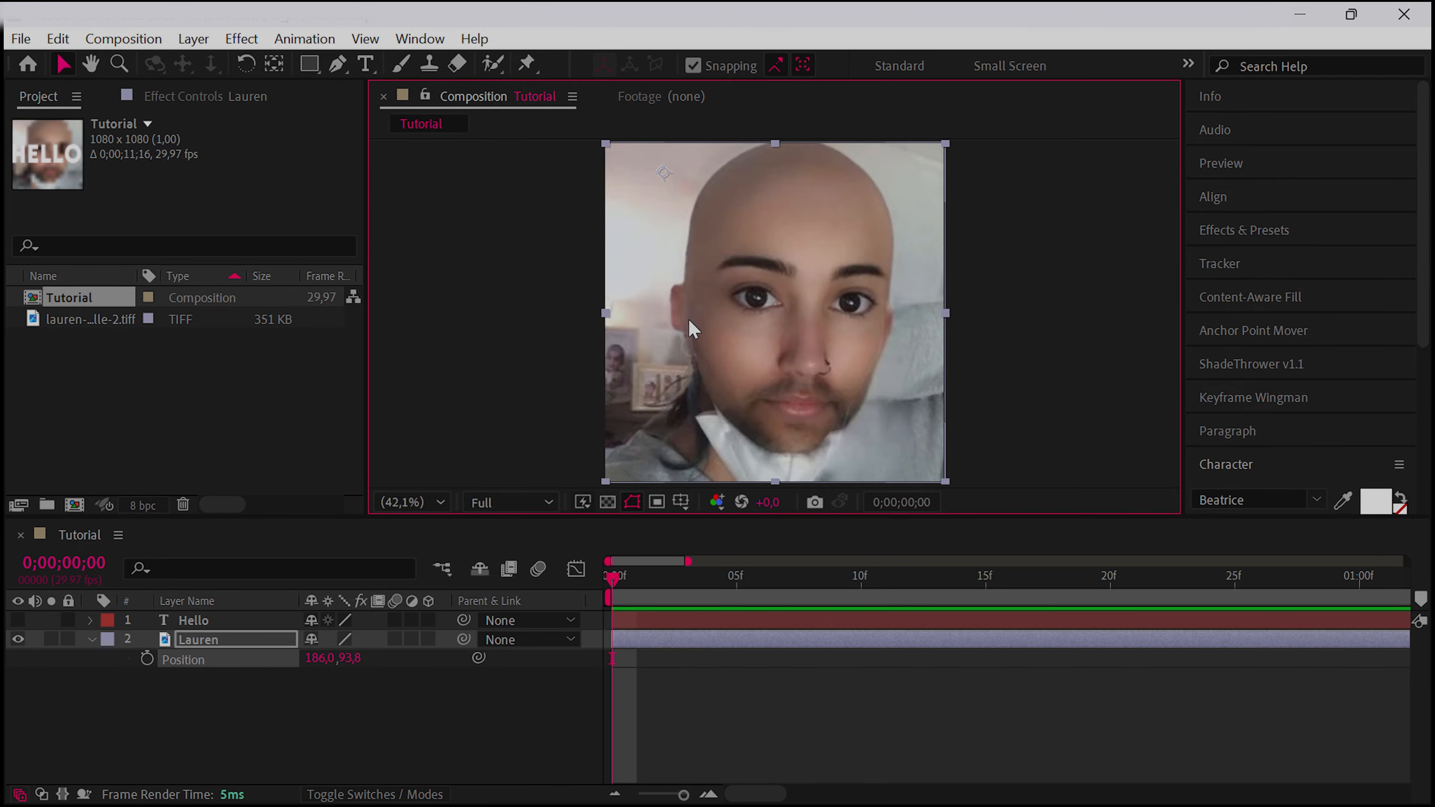
# Make the Hello text layer visible and move it up so it overlaps the composition's top edge
pyautogui.click(192, 620)
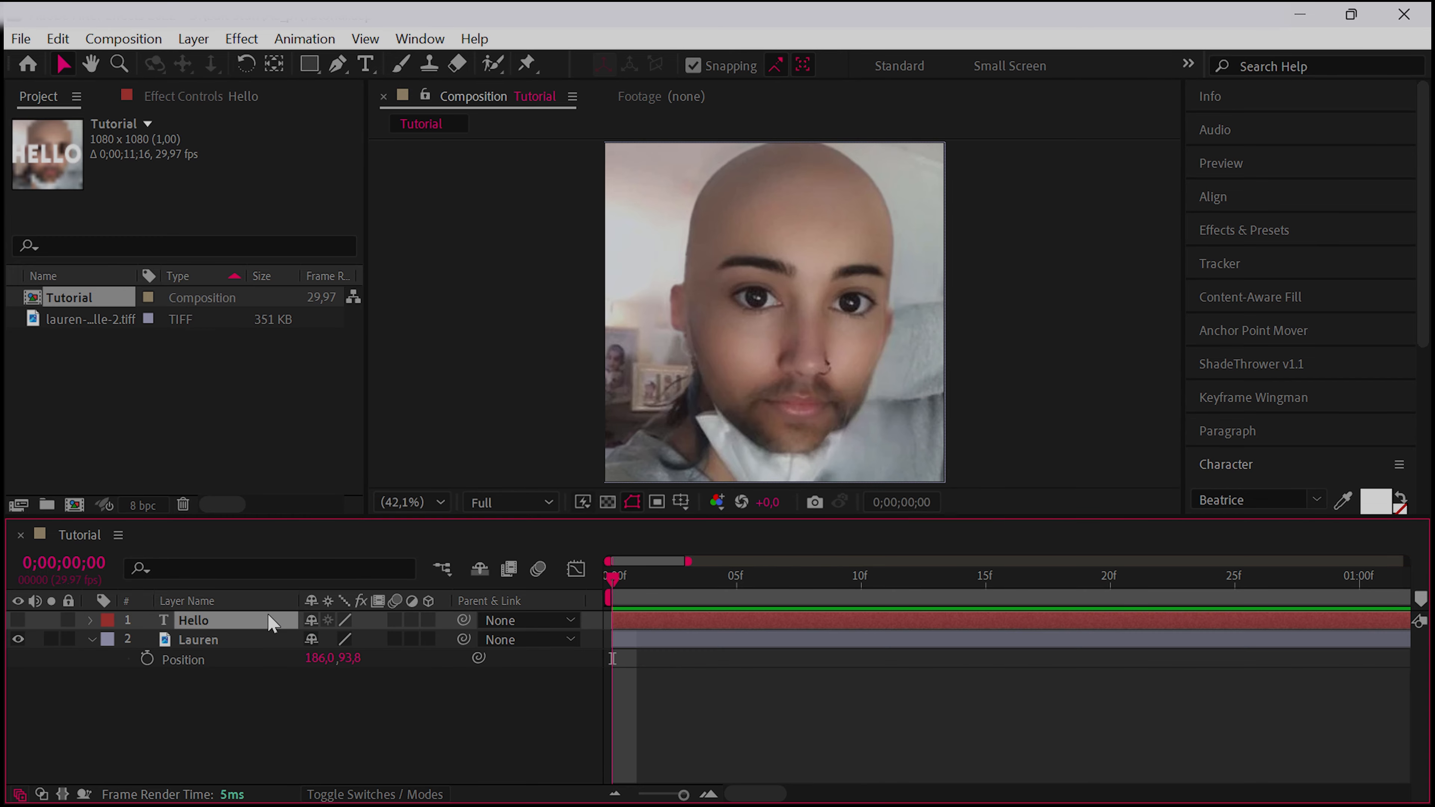
pyautogui.click(18, 620)
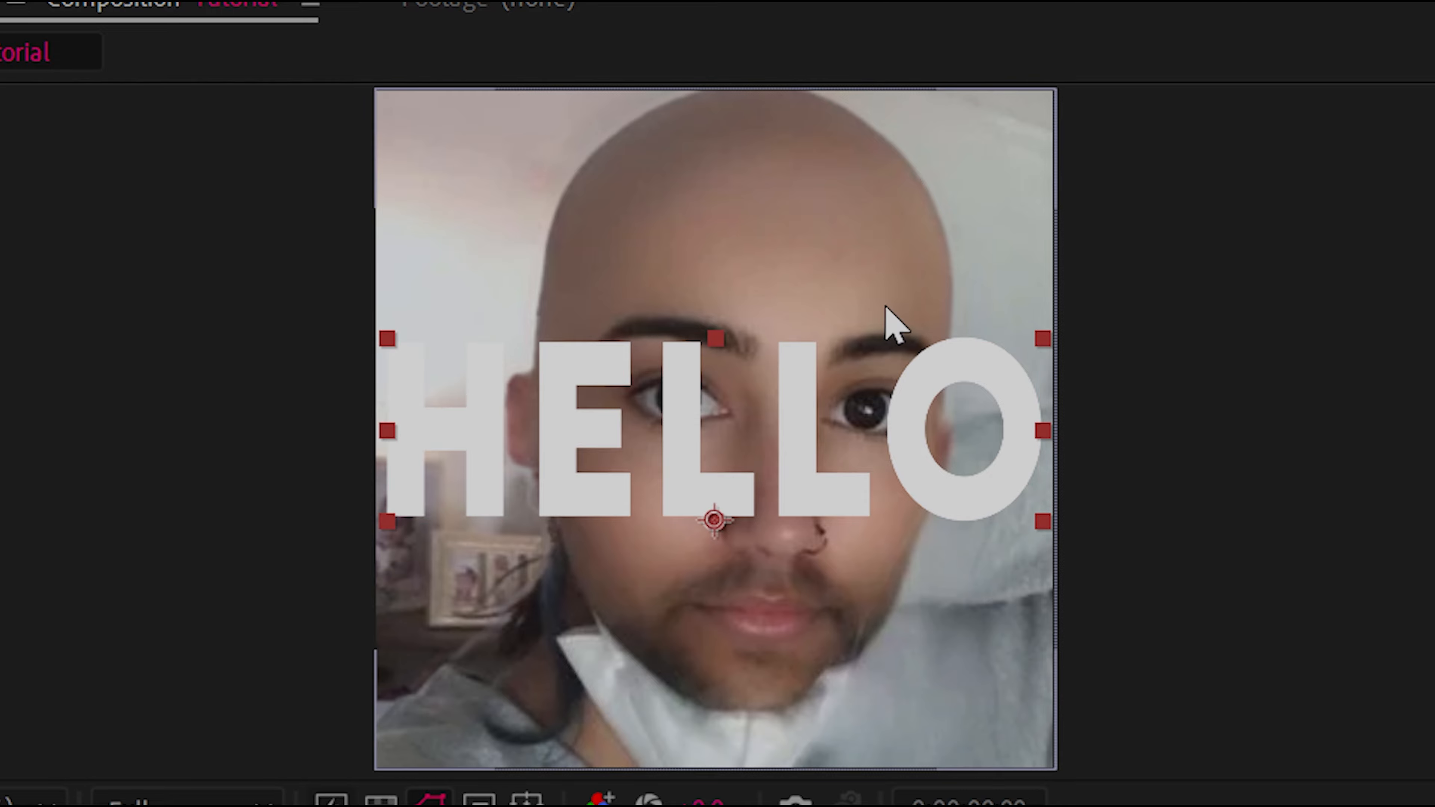
pyautogui.moveTo(772, 430); pyautogui.dragTo(865, 208)
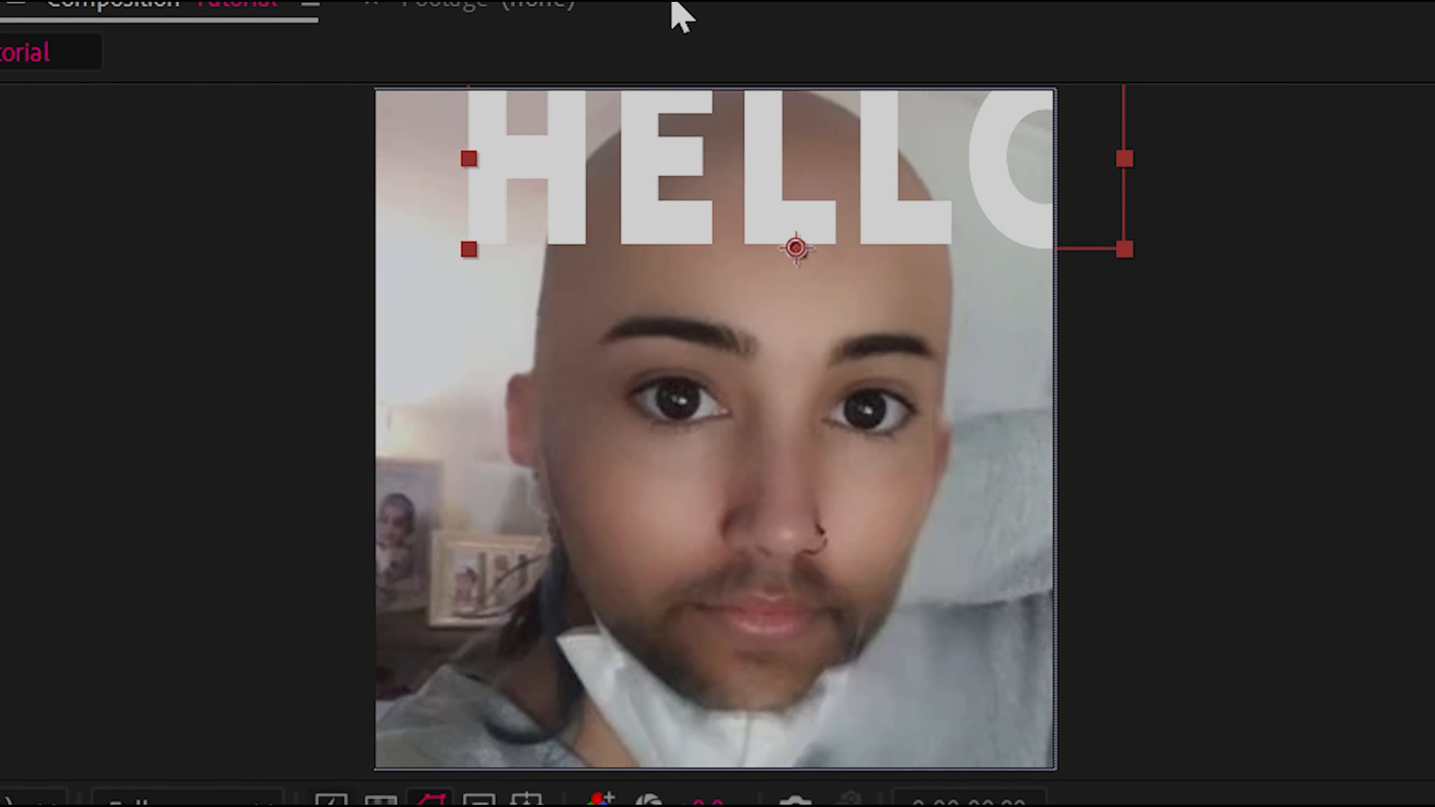
pyautogui.moveTo(788, 164); pyautogui.dragTo(725, 455)
pyautogui.press('y')
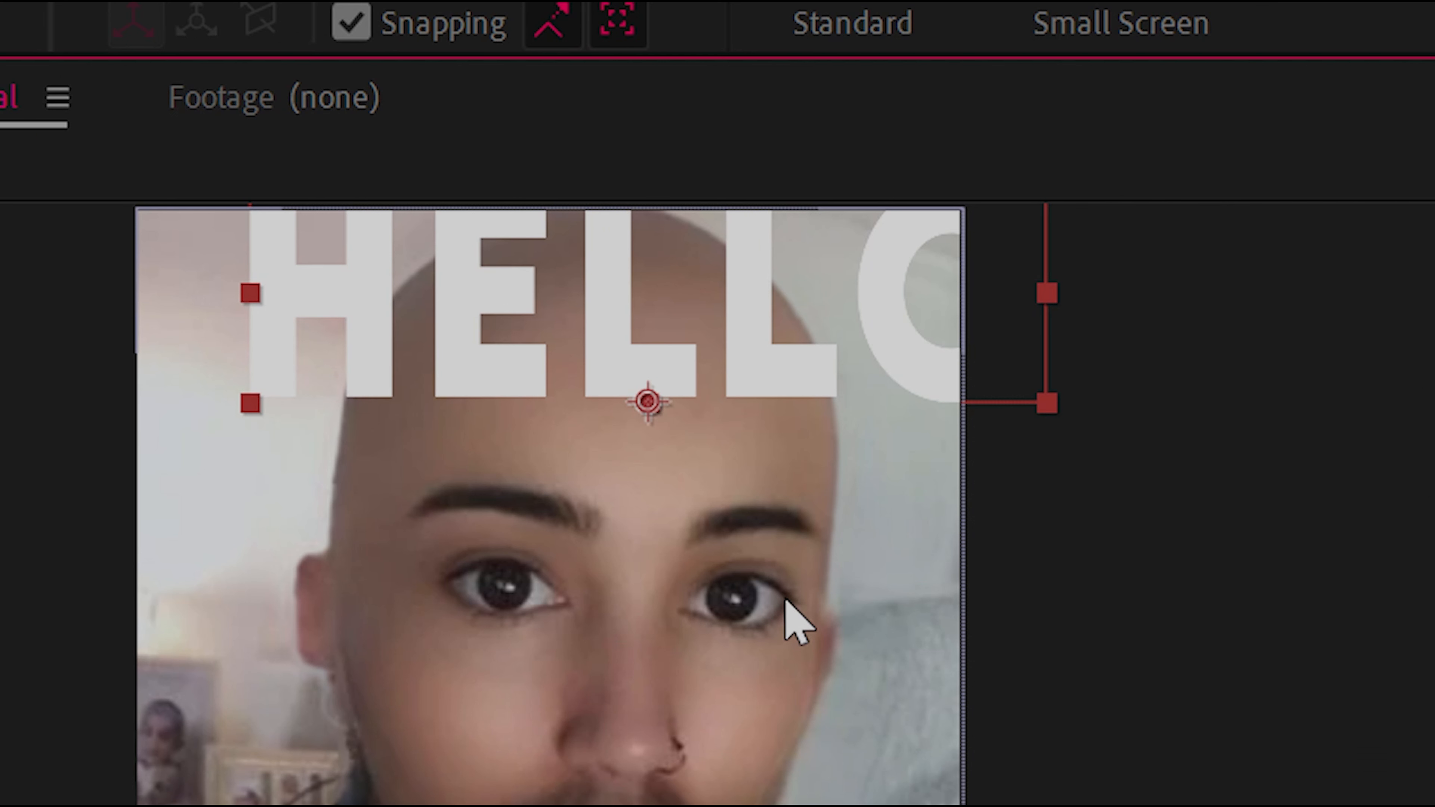
# Center the anchor points of the Hello text and image layers in their content, and center the Hello text in the composition
pyautogui.hotkey('ctrl', 'alt', 'Home')
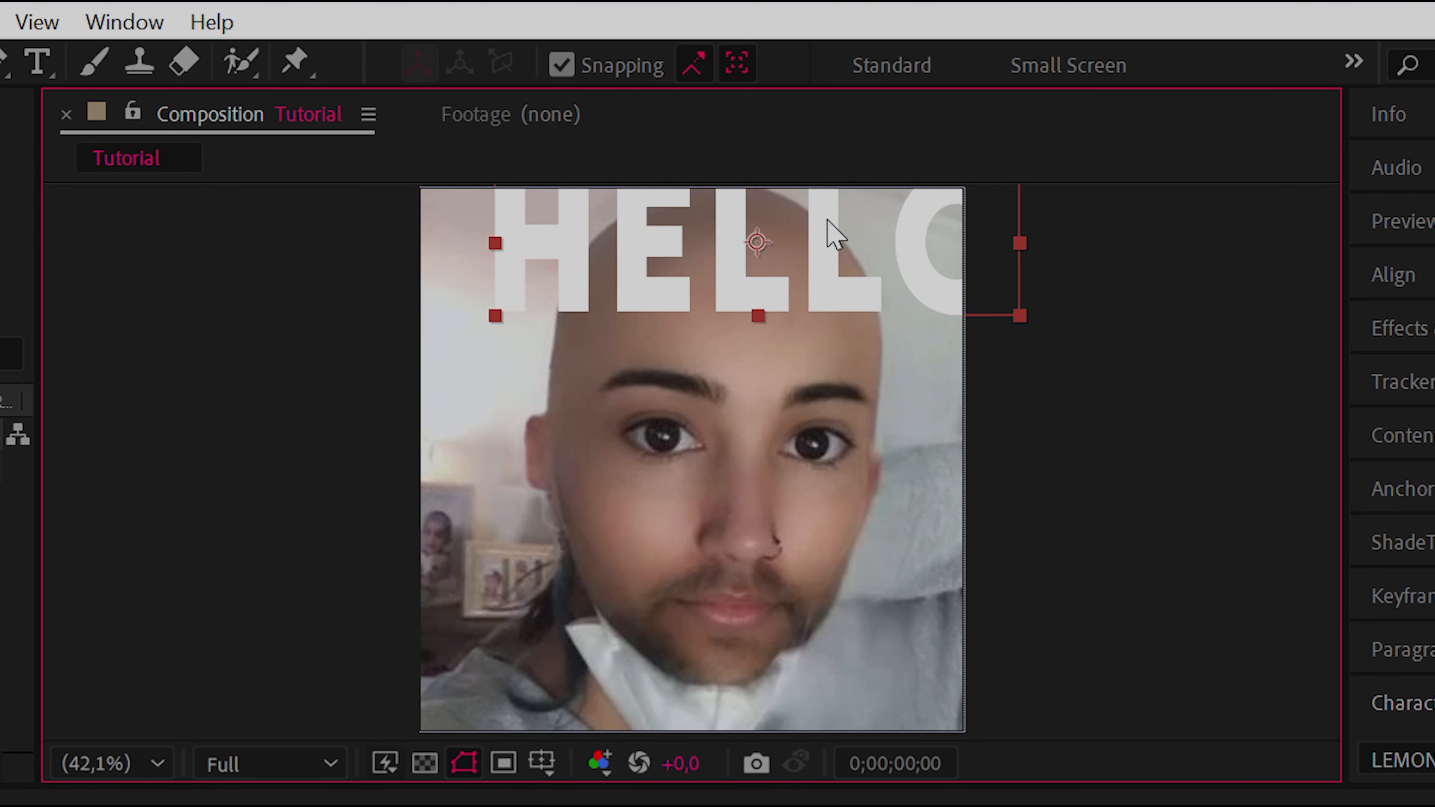
pyautogui.click(170, 805)
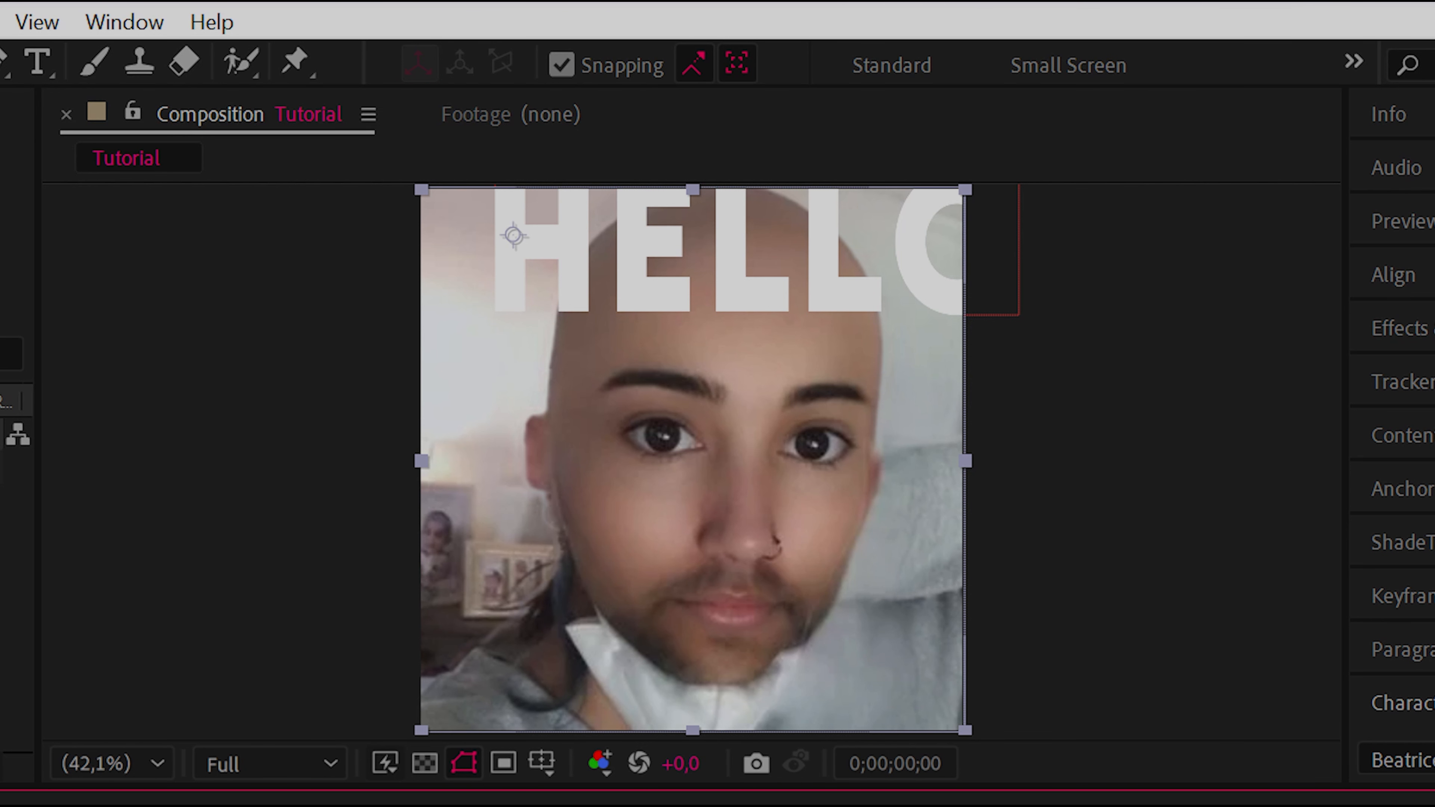
pyautogui.hotkey('ctrl', 'alt', 'Home')
pyautogui.click(575, 664)
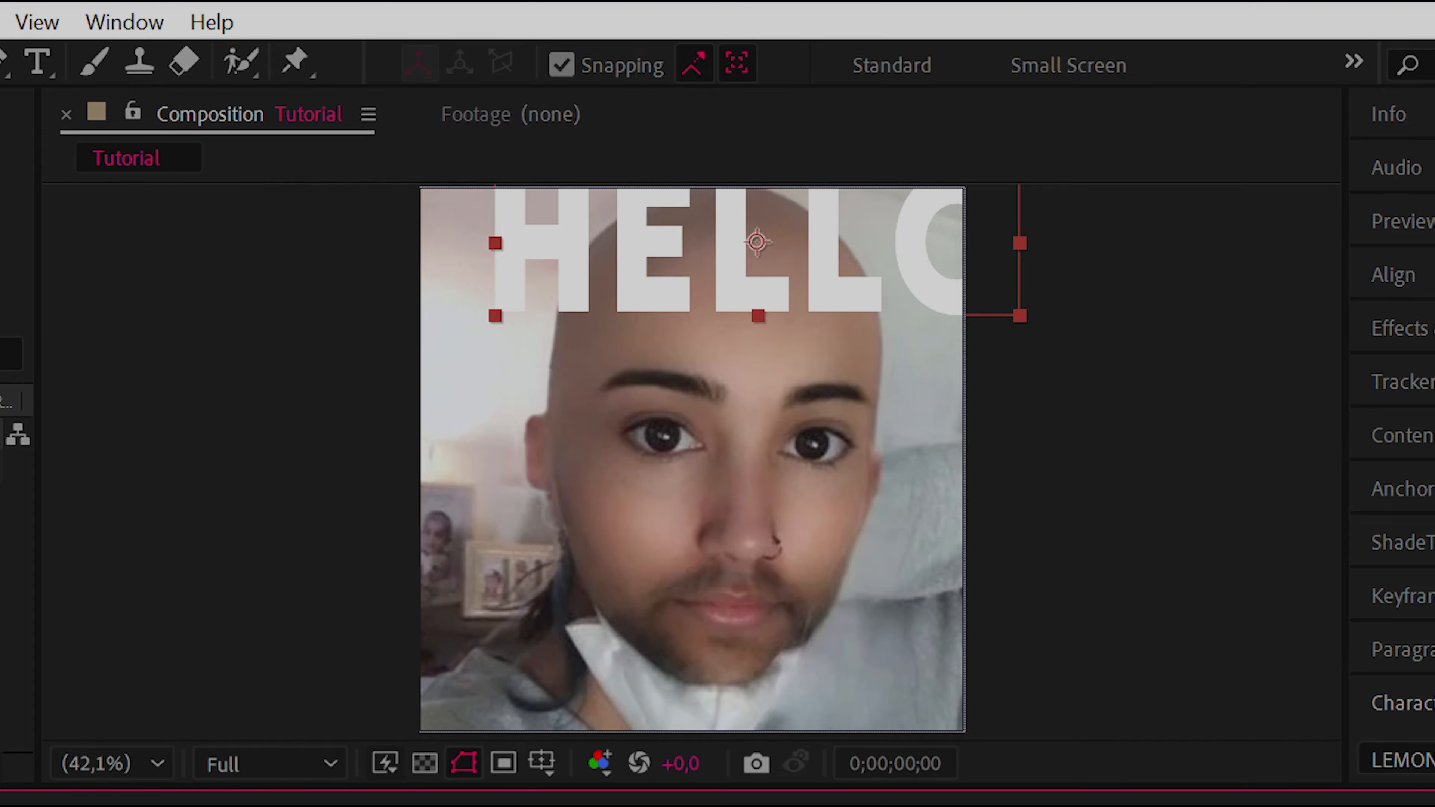
pyautogui.hotkey('ctrl', 'Home')
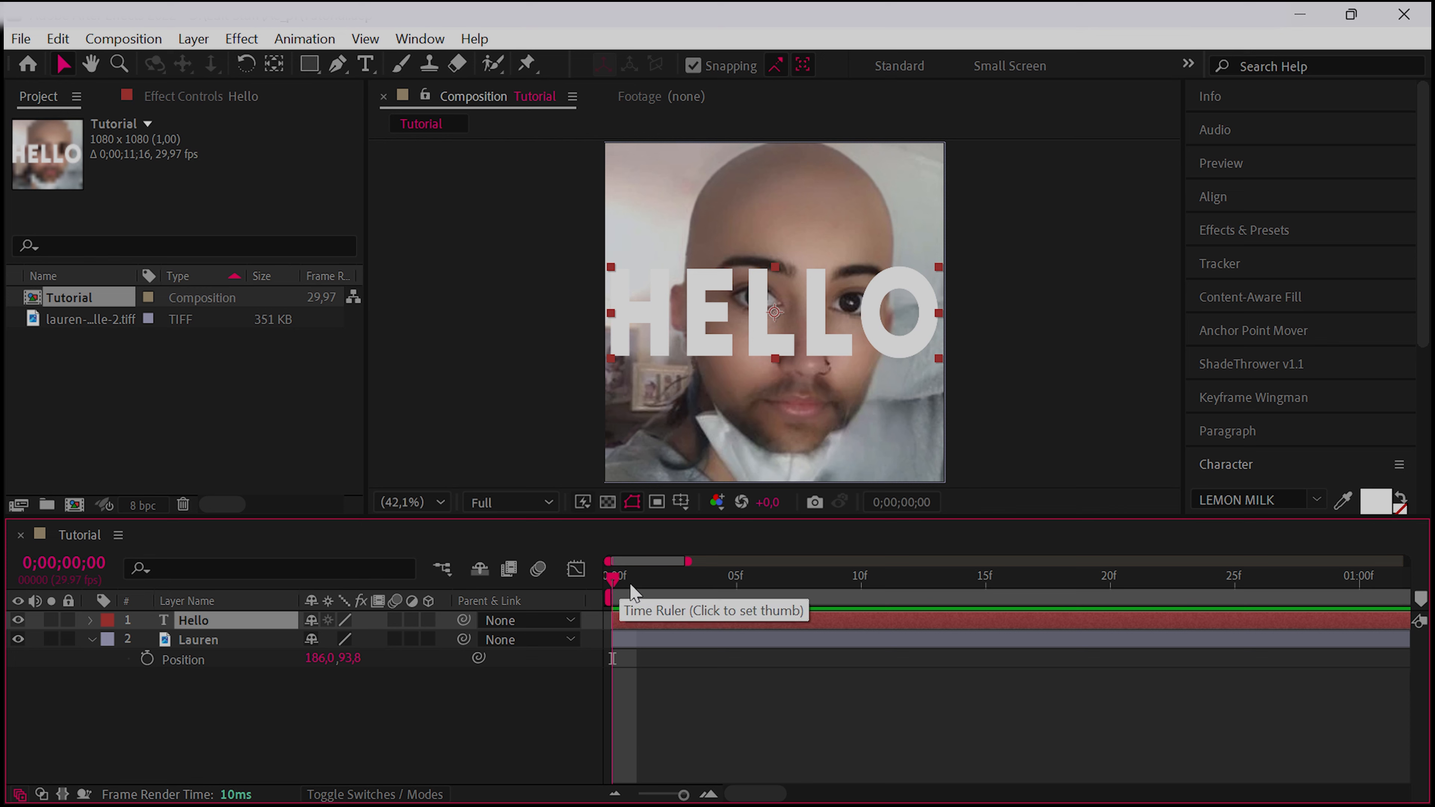
# Move the playhead to frame 5 and, with no layer selected, add a composition marker there
pyautogui.moveTo(624, 586); pyautogui.dragTo(748, 673)
pyautogui.click(748, 673)
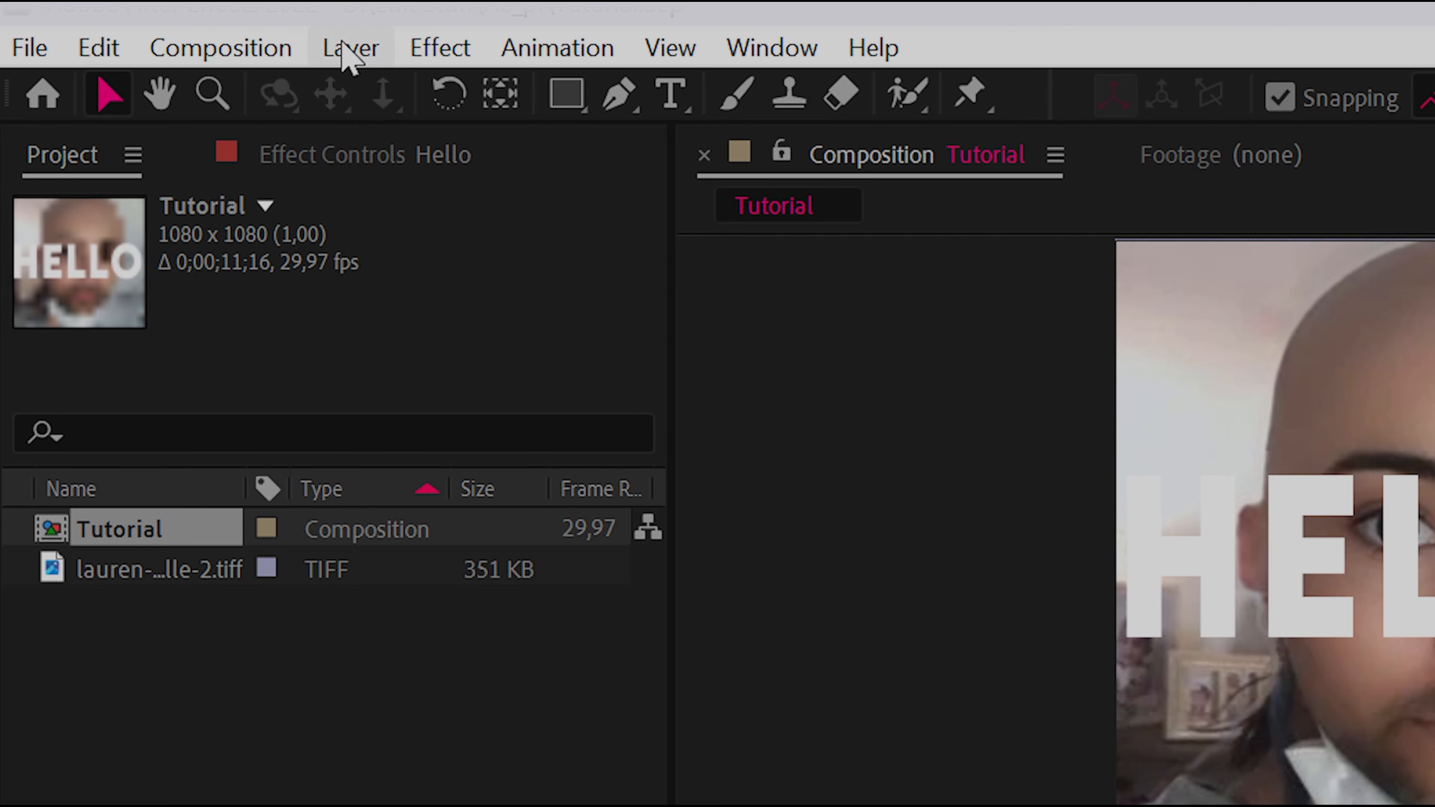
pyautogui.click(346, 52)
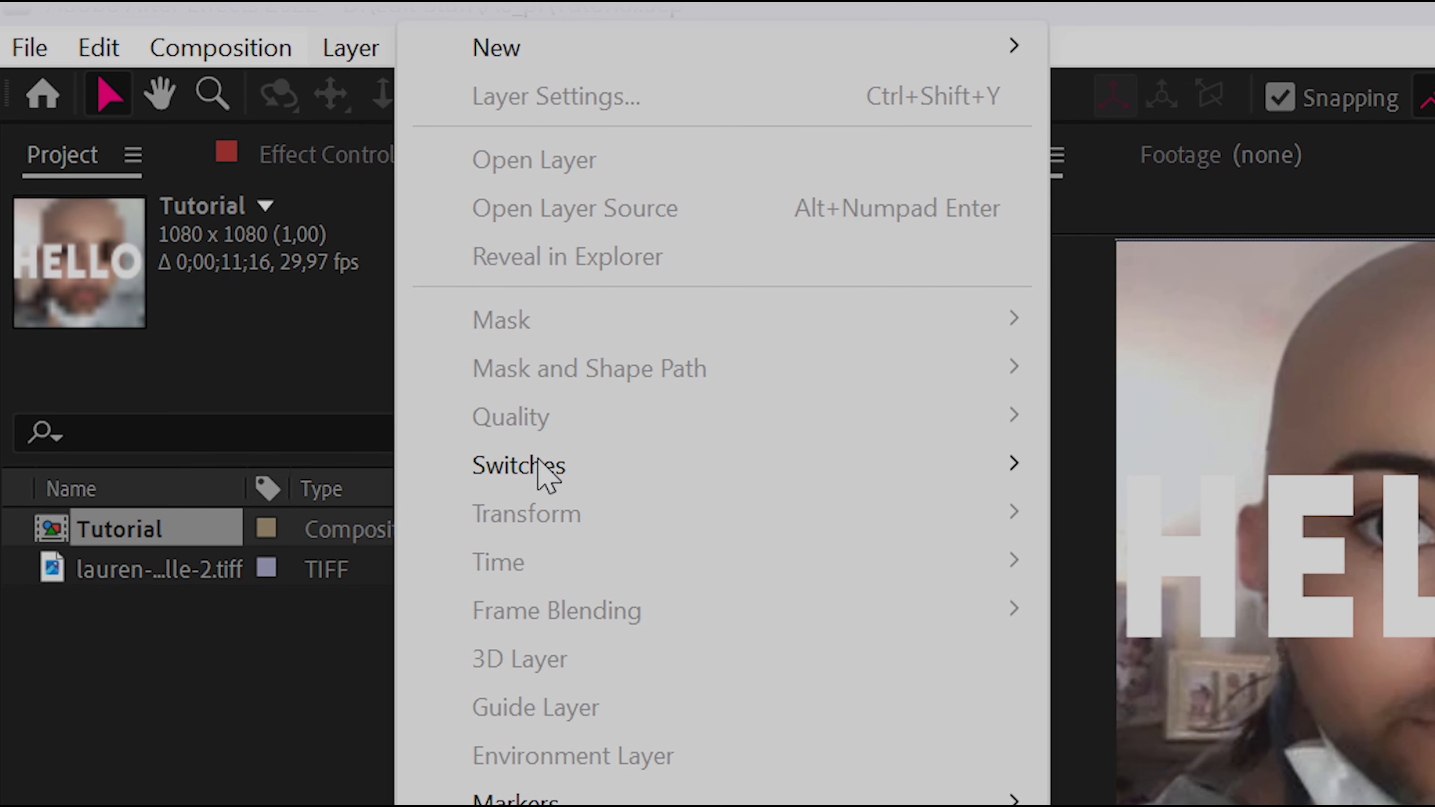
pyautogui.moveTo(842, 537)
pyautogui.click(1147, 529)
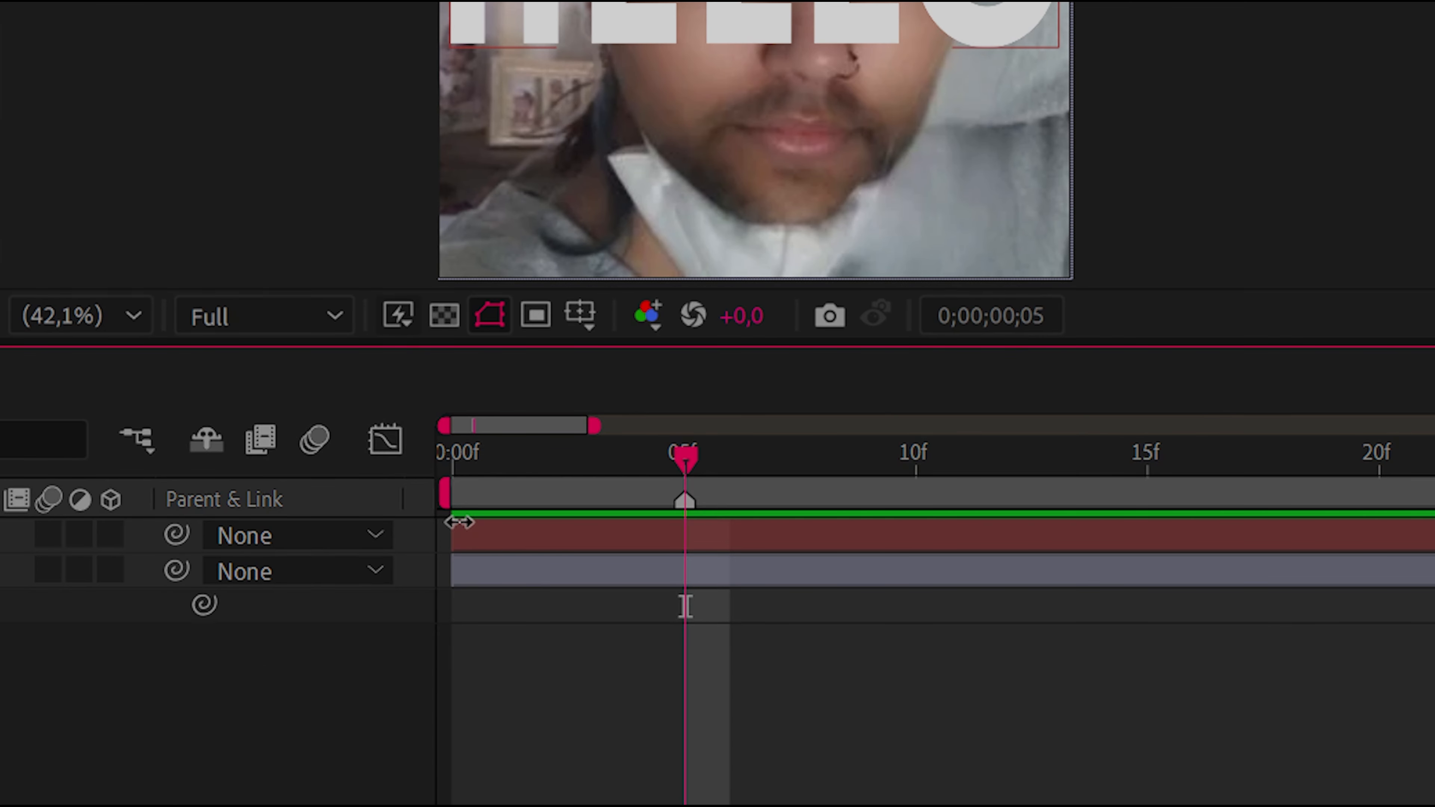
pyautogui.hotkey('ctrl', 'z')
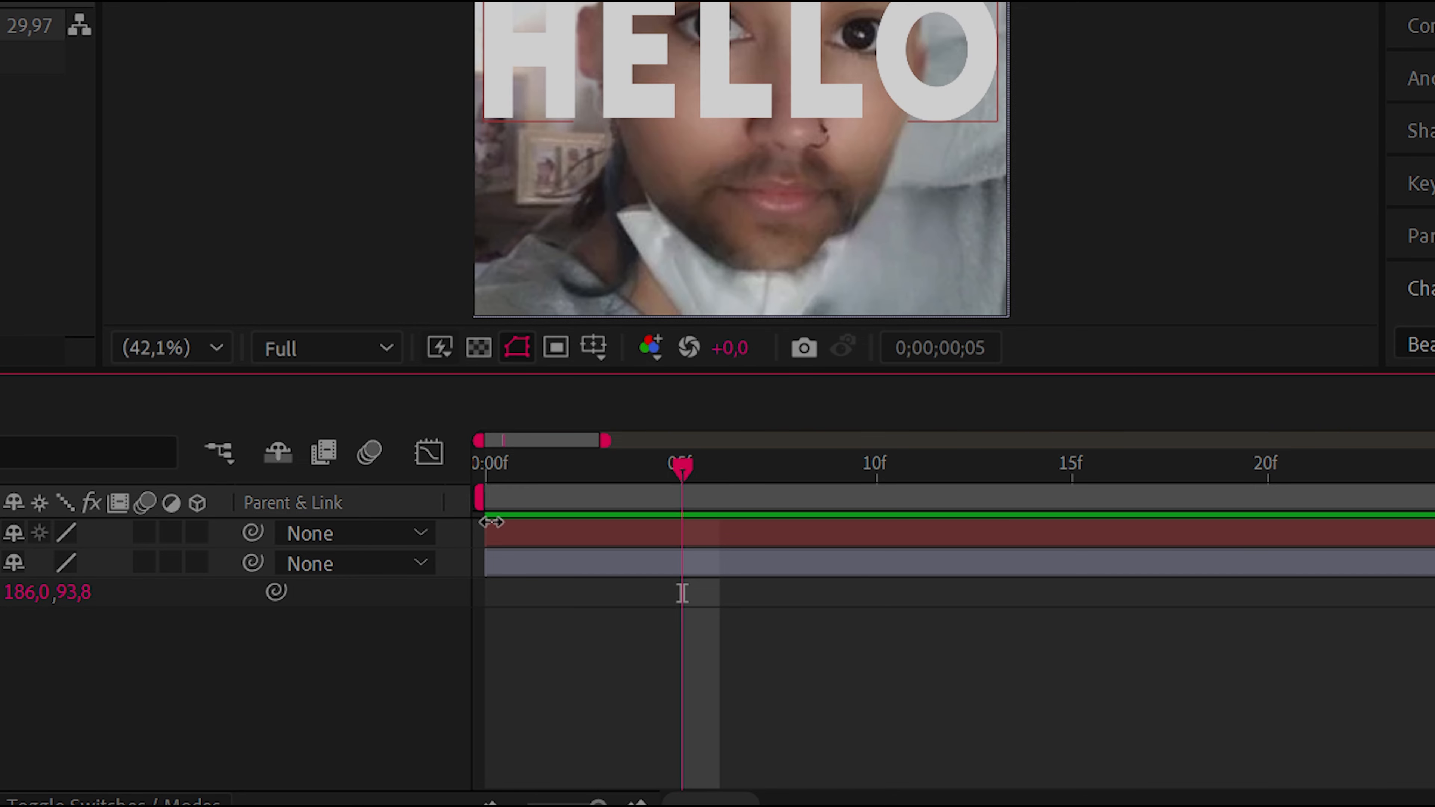
pyautogui.press('KP_Multiply')
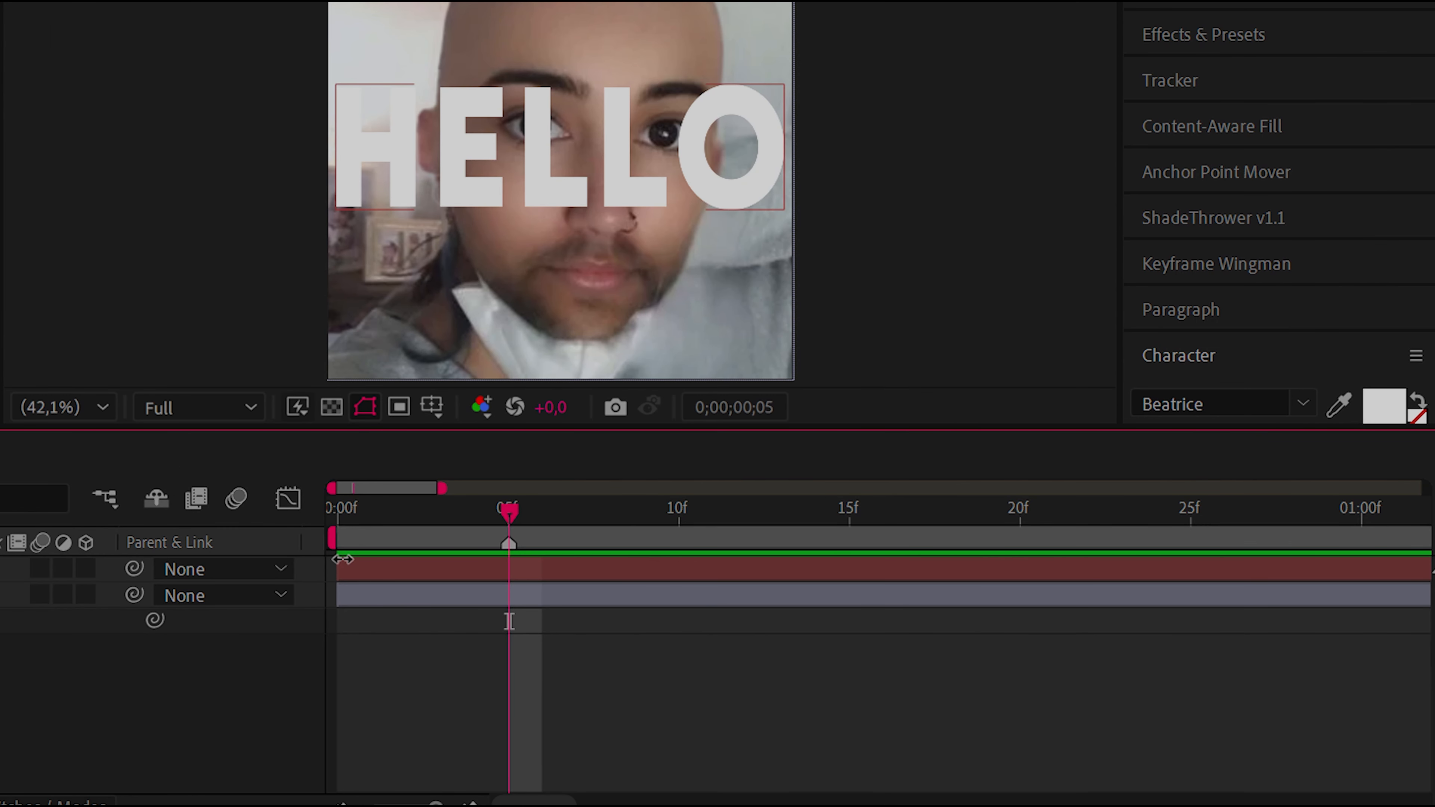
# Try adding three composition markers during playback from frame 1, and undo them
pyautogui.click(385, 547)
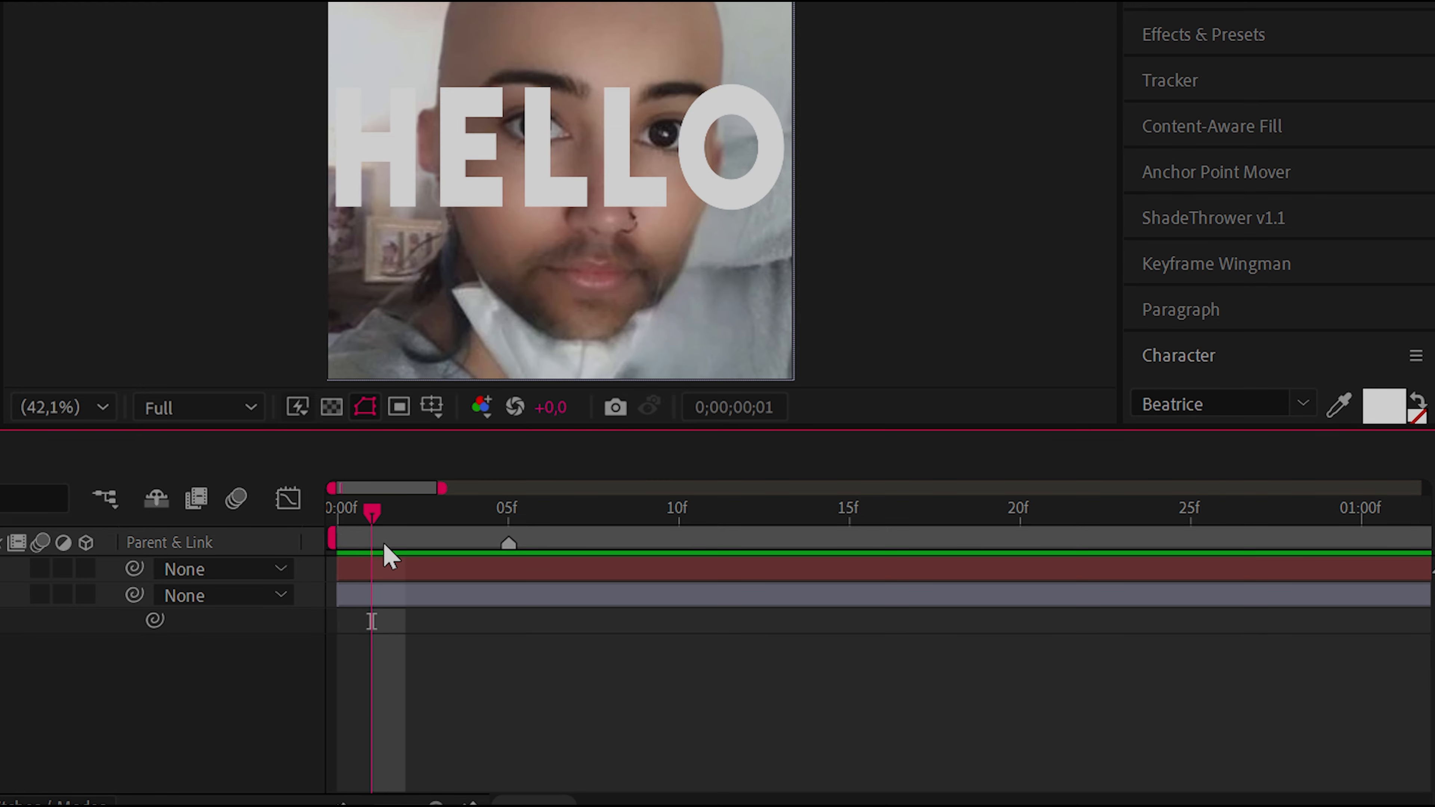
pyautogui.press('space')
pyautogui.press('KP_Multiply')
pyautogui.press('KP_Multiply')
pyautogui.press('KP_Multiply')
pyautogui.press('space')
pyautogui.hotkey('ctrl', 'z')
pyautogui.hotkey('ctrl', 'z')
pyautogui.hotkey('ctrl', 'z')
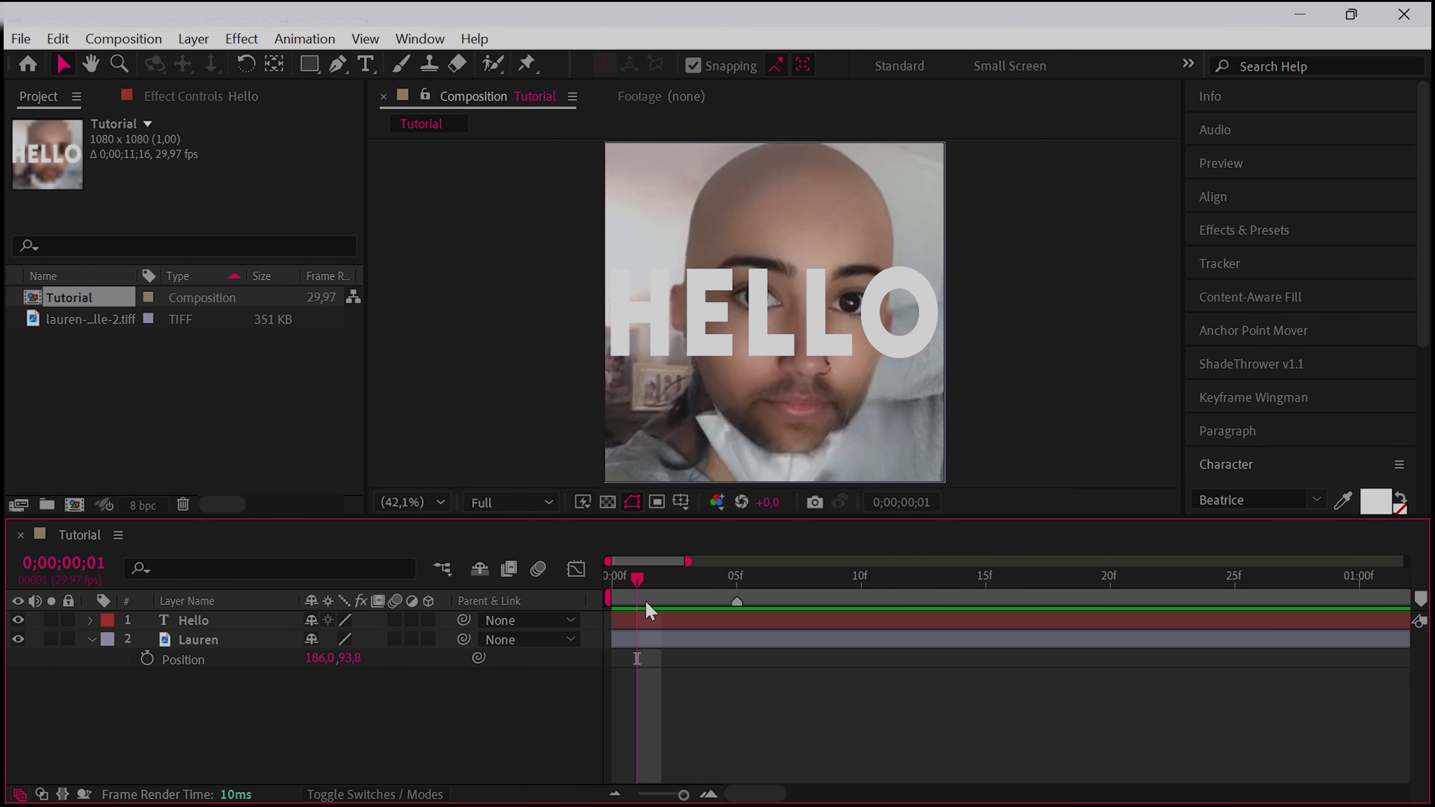
# Return the playhead to the marker at frame 5 and make the Hello text layer start there
pyautogui.moveTo(645, 603); pyautogui.dragTo(734, 673)
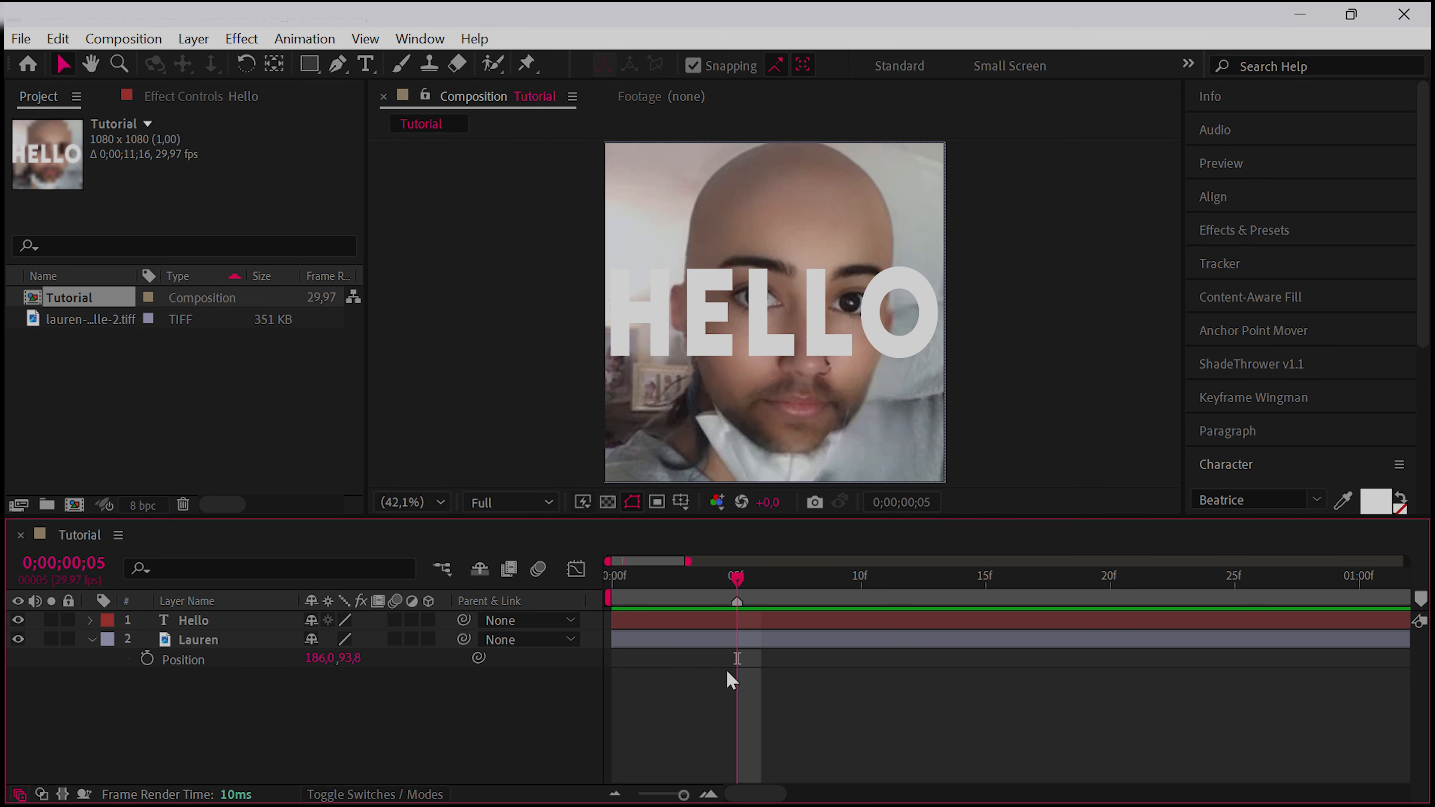
pyautogui.click(692, 622)
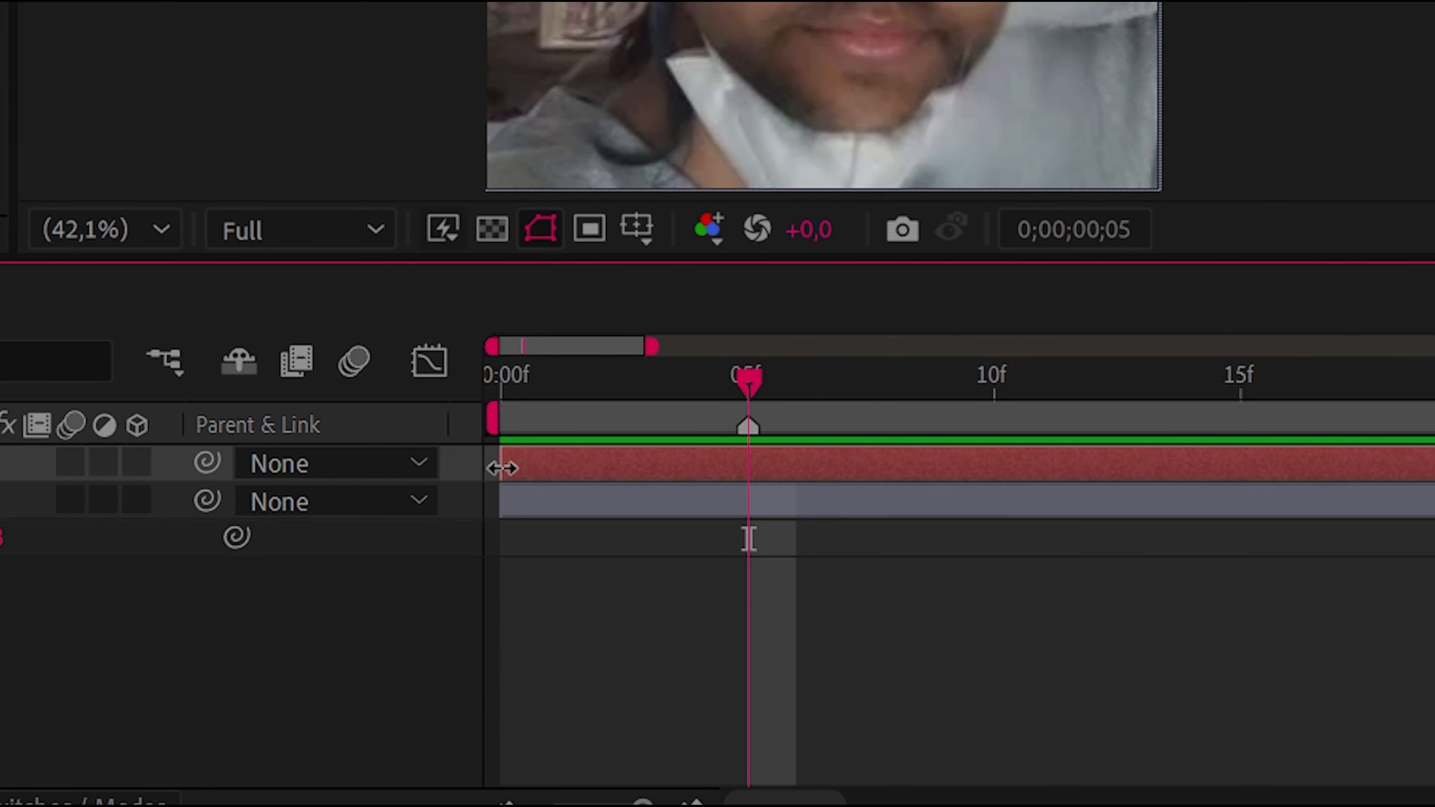
pyautogui.moveTo(501, 468); pyautogui.dragTo(750, 603)
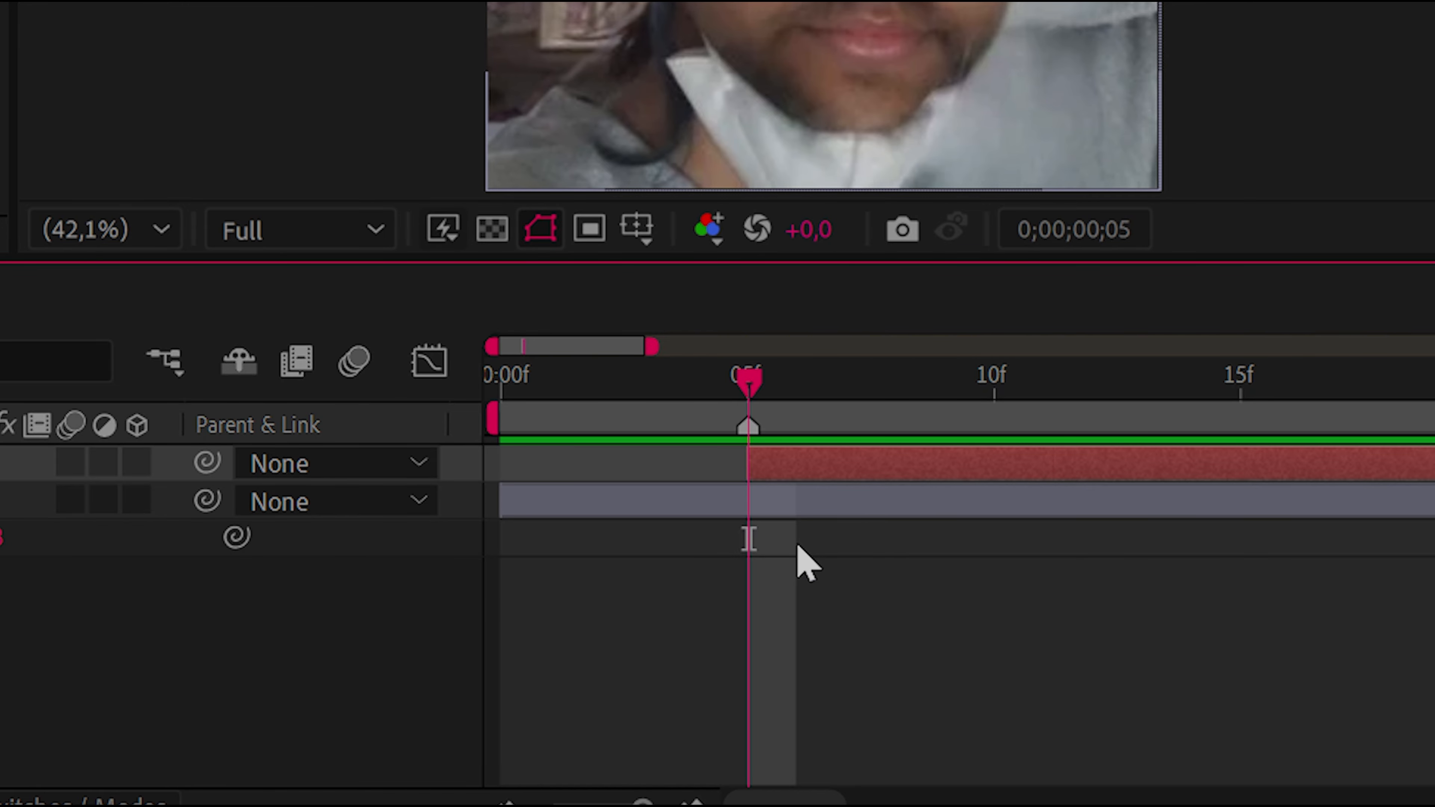
# Bring the start of the Hello text layer back to the beginning of the timeline
pyautogui.press('-')
pyautogui.press('-')
pyautogui.press('-')
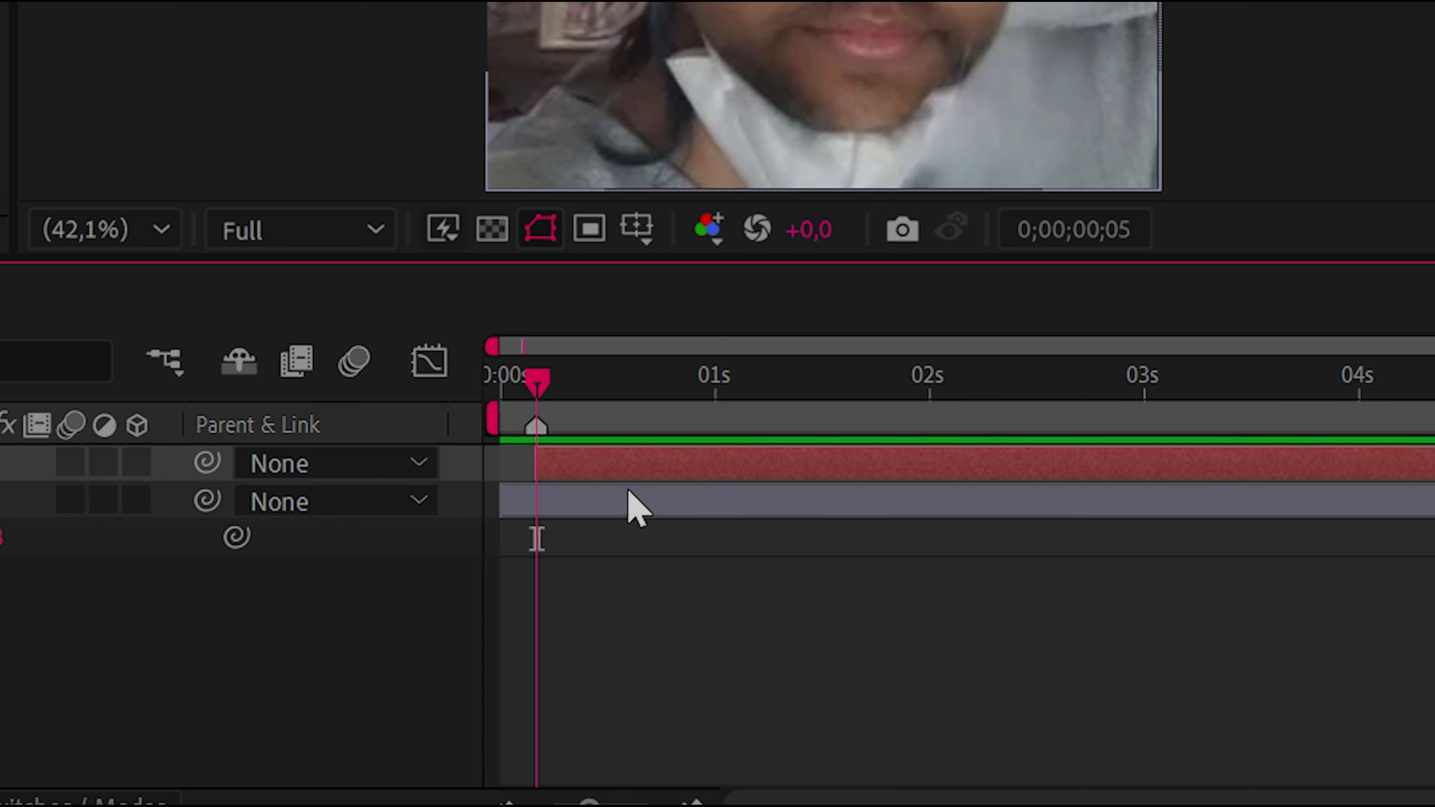
pyautogui.moveTo(537, 463); pyautogui.dragTo(501, 462)
pyautogui.moveTo(504, 540); pyautogui.dragTo(537, 543)
pyautogui.hotkey('ctrl', 'z')
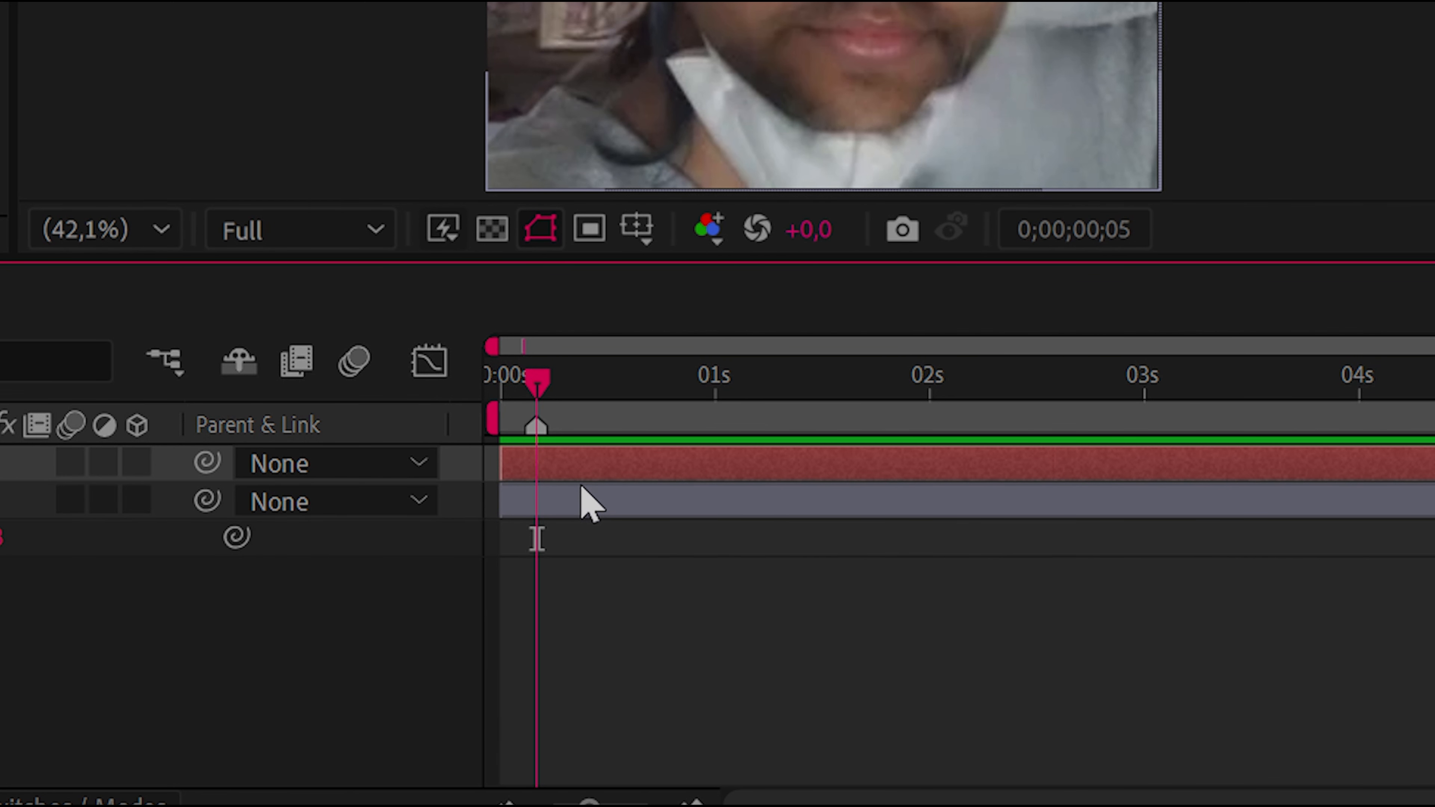
# Try trimming the Hello text layer's in and out points to the playhead at frame 5
pyautogui.hotkey('alt', '[')
pyautogui.hotkey('alt', ']')
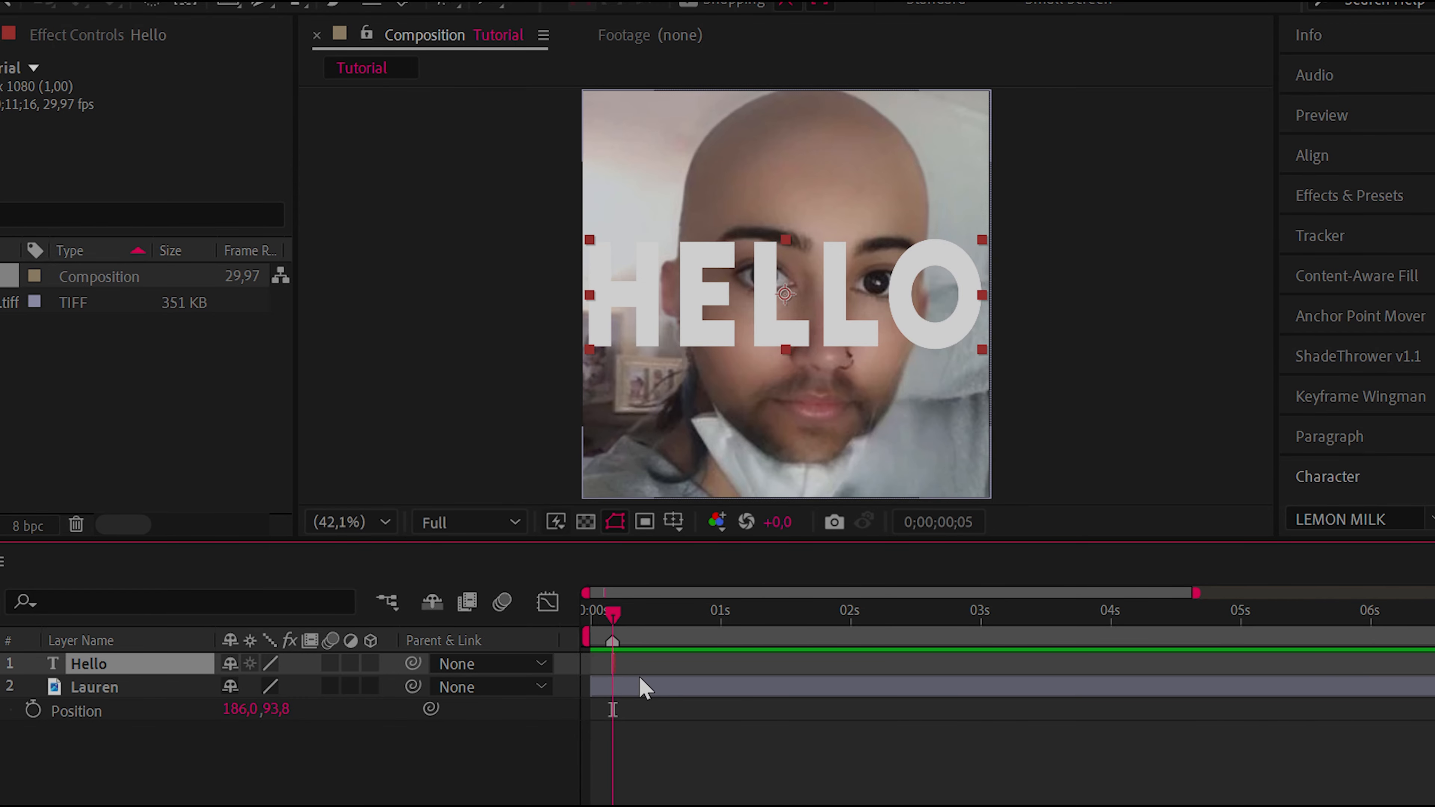
# Reveal the Hello text layer's Position property and set its first Position keyframe at frame 0
pyautogui.scroll(3, 644, 687)
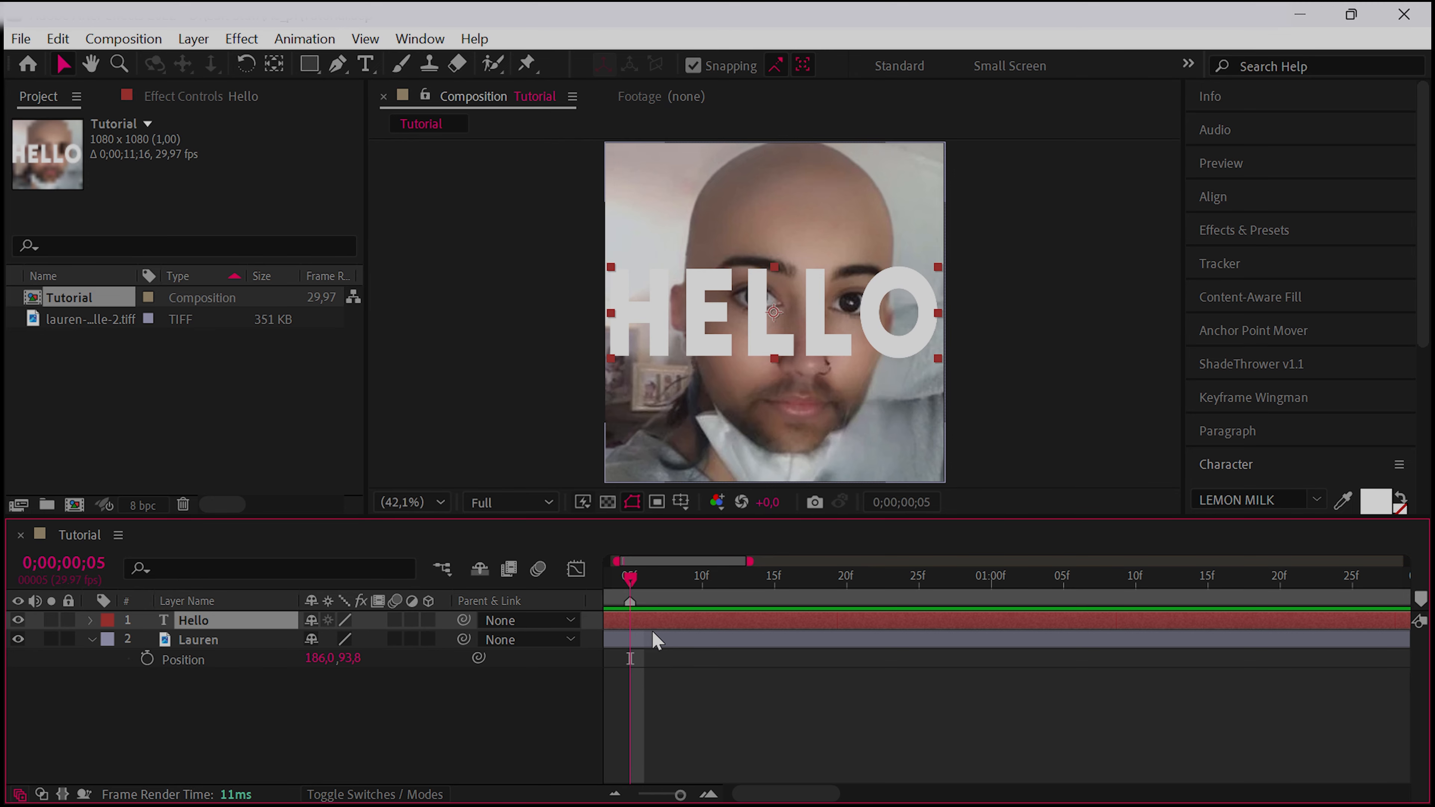
pyautogui.hscroll(-2, 651, 639)
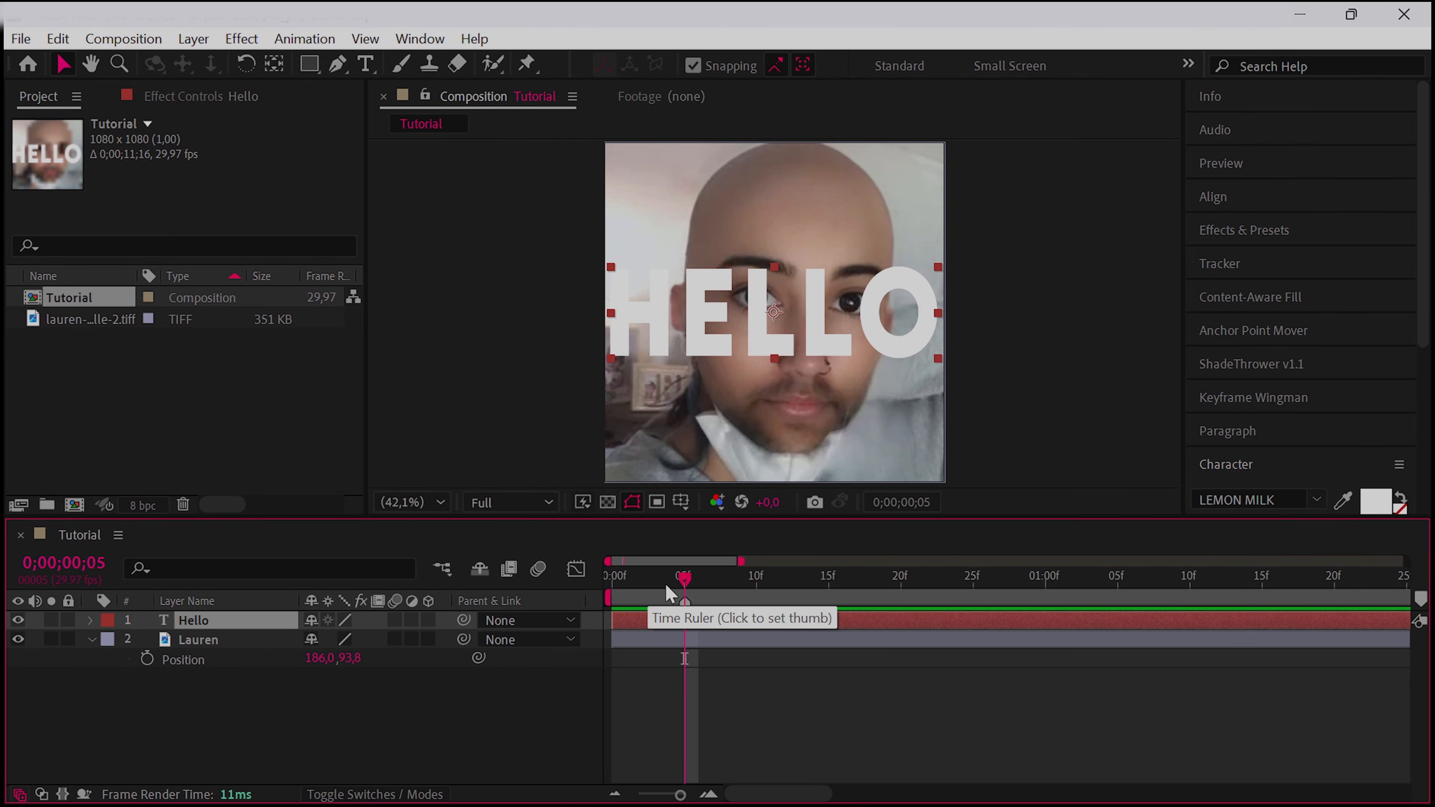
pyautogui.moveTo(672, 587); pyautogui.dragTo(601, 610)
pyautogui.press('p')
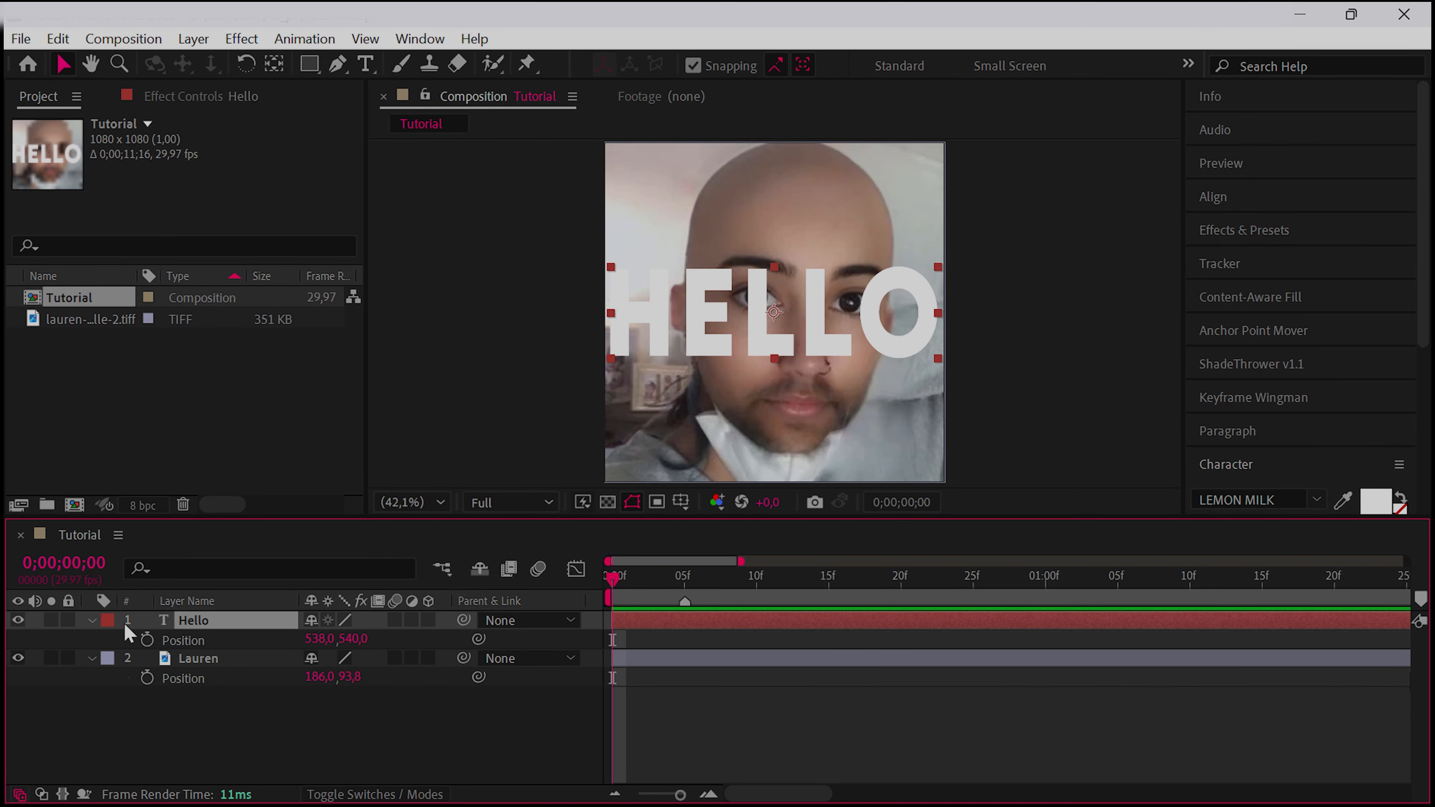
pyautogui.click(147, 640)
# Add a Position keyframe of 865, 540 to the Hello text layer at frame 11
pyautogui.click(794, 582)
pyautogui.moveTo(794, 588); pyautogui.dragTo(770, 582)
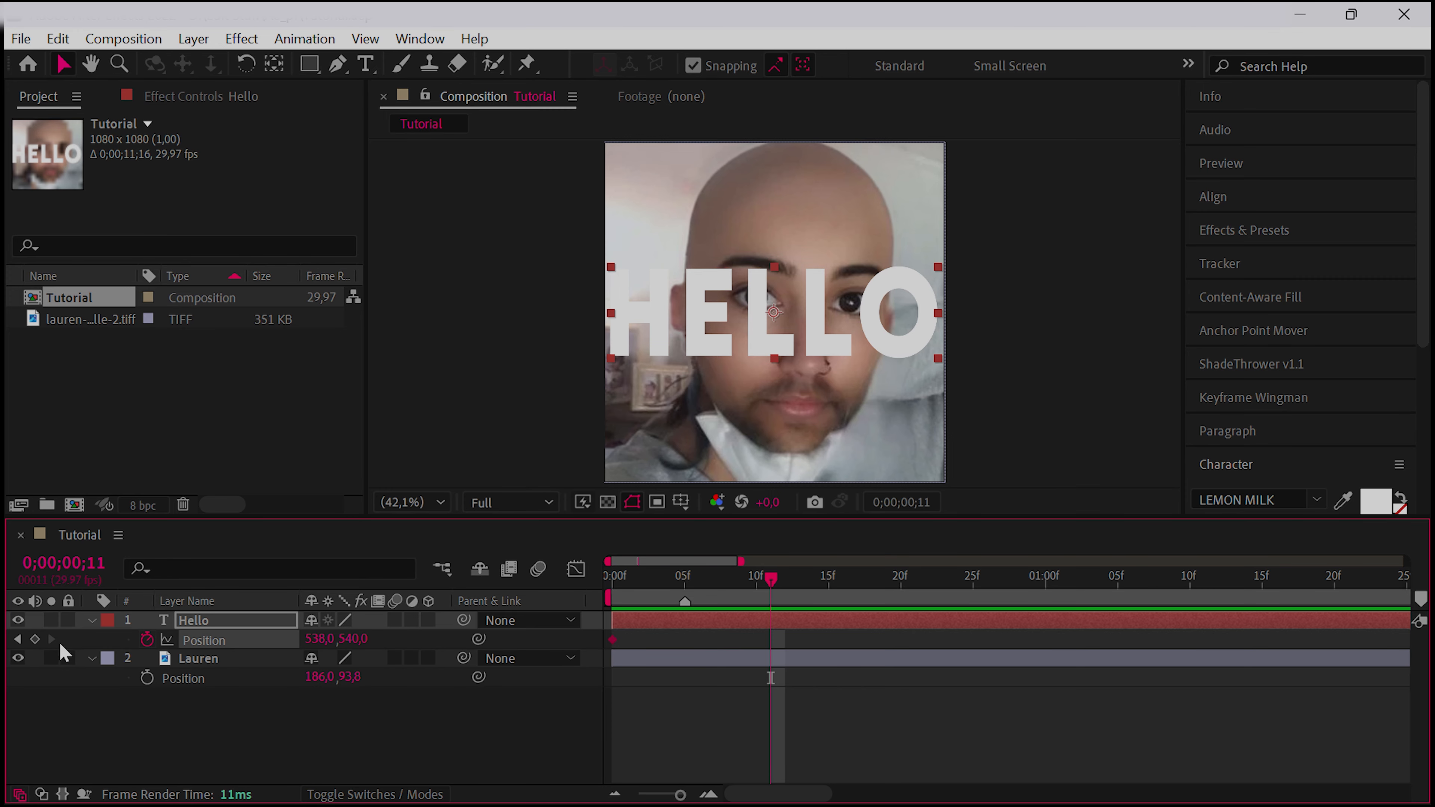
pyautogui.click(337, 639)
pyautogui.write('695')
pyautogui.press('Return')
pyautogui.moveTo(705, 684); pyautogui.dragTo(742, 689)
pyautogui.click(769, 728)
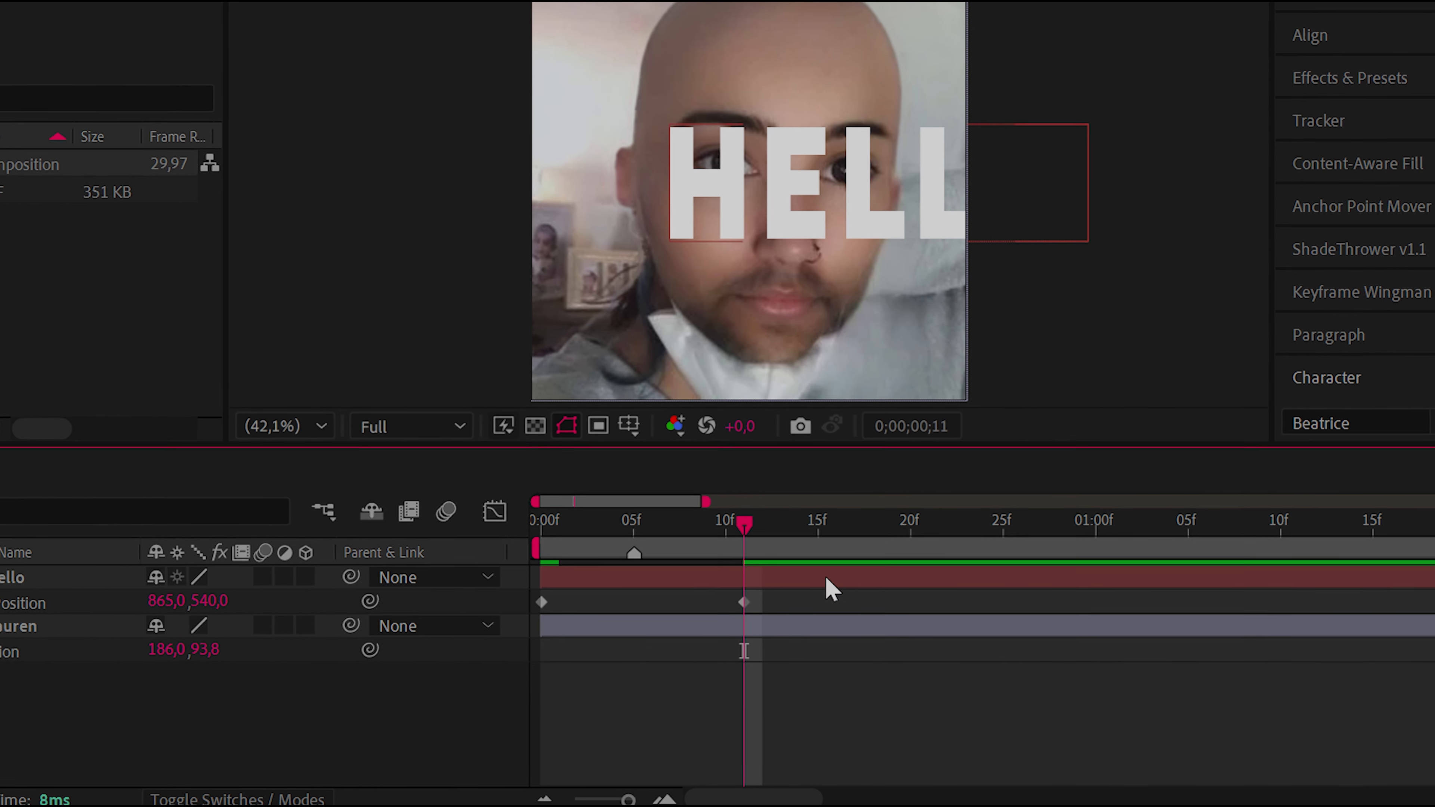
# Apply Easy Ease to both Position keyframes of the Hello text layer
pyautogui.moveTo(832, 593); pyautogui.dragTo(474, 608)
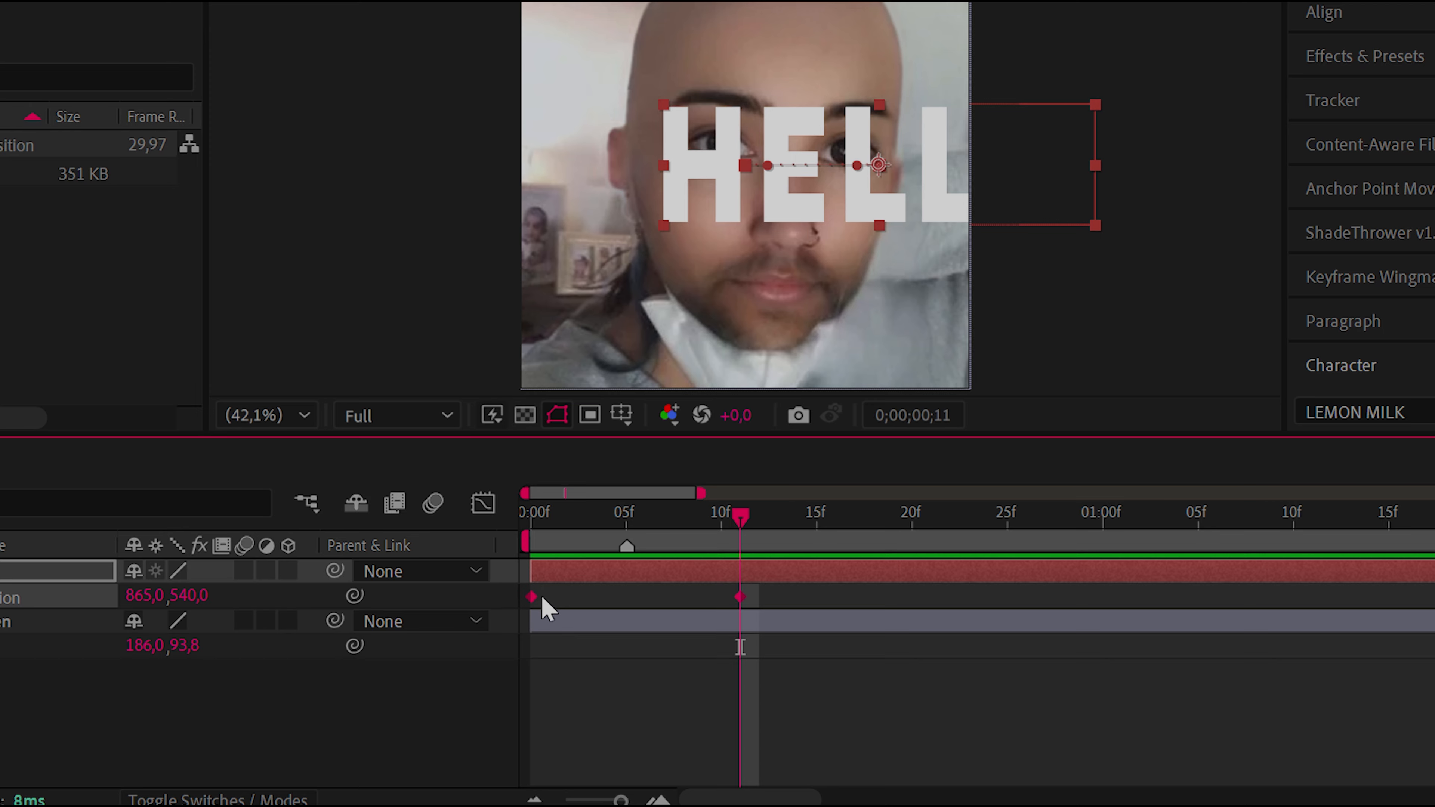
pyautogui.rightClick(534, 595)
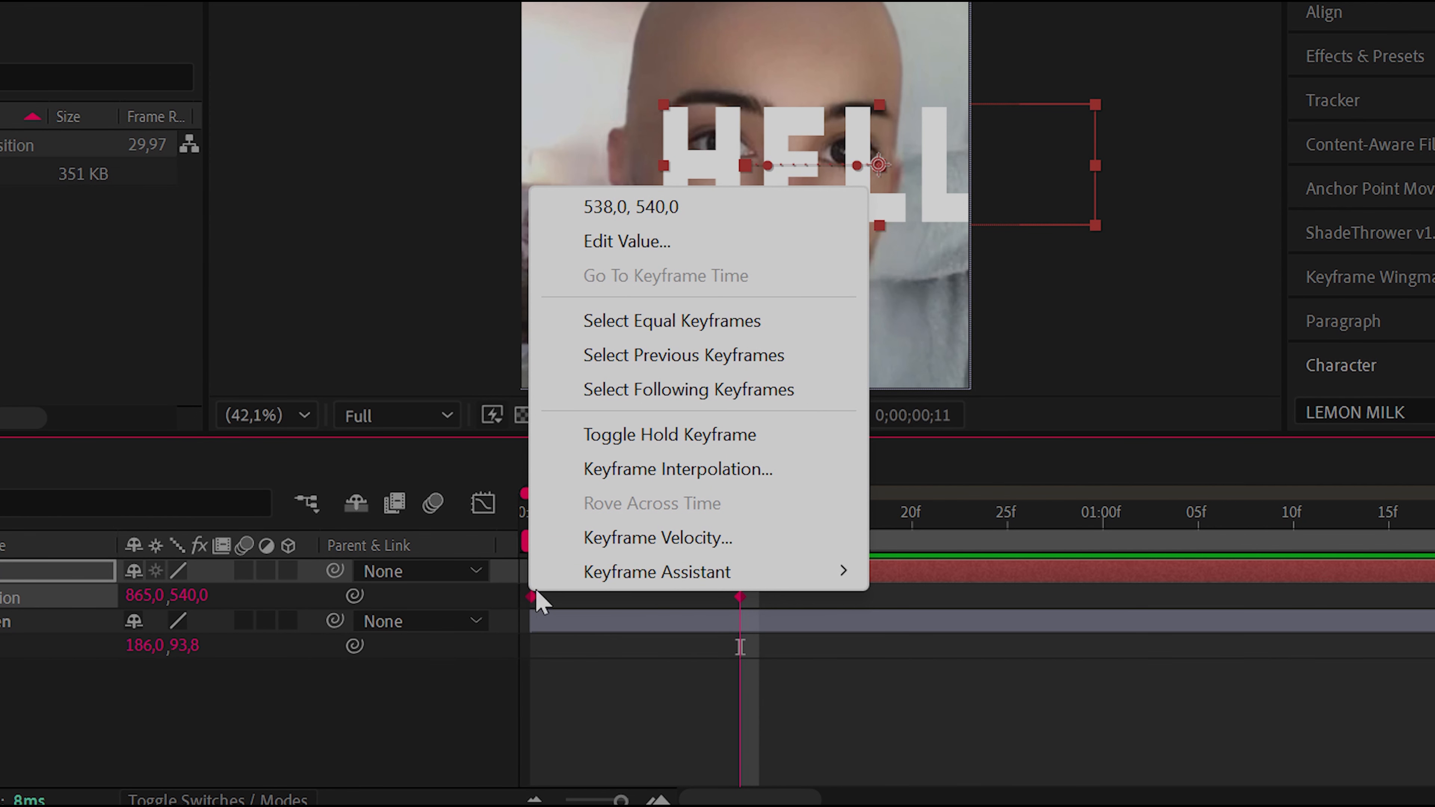
pyautogui.moveTo(616, 587)
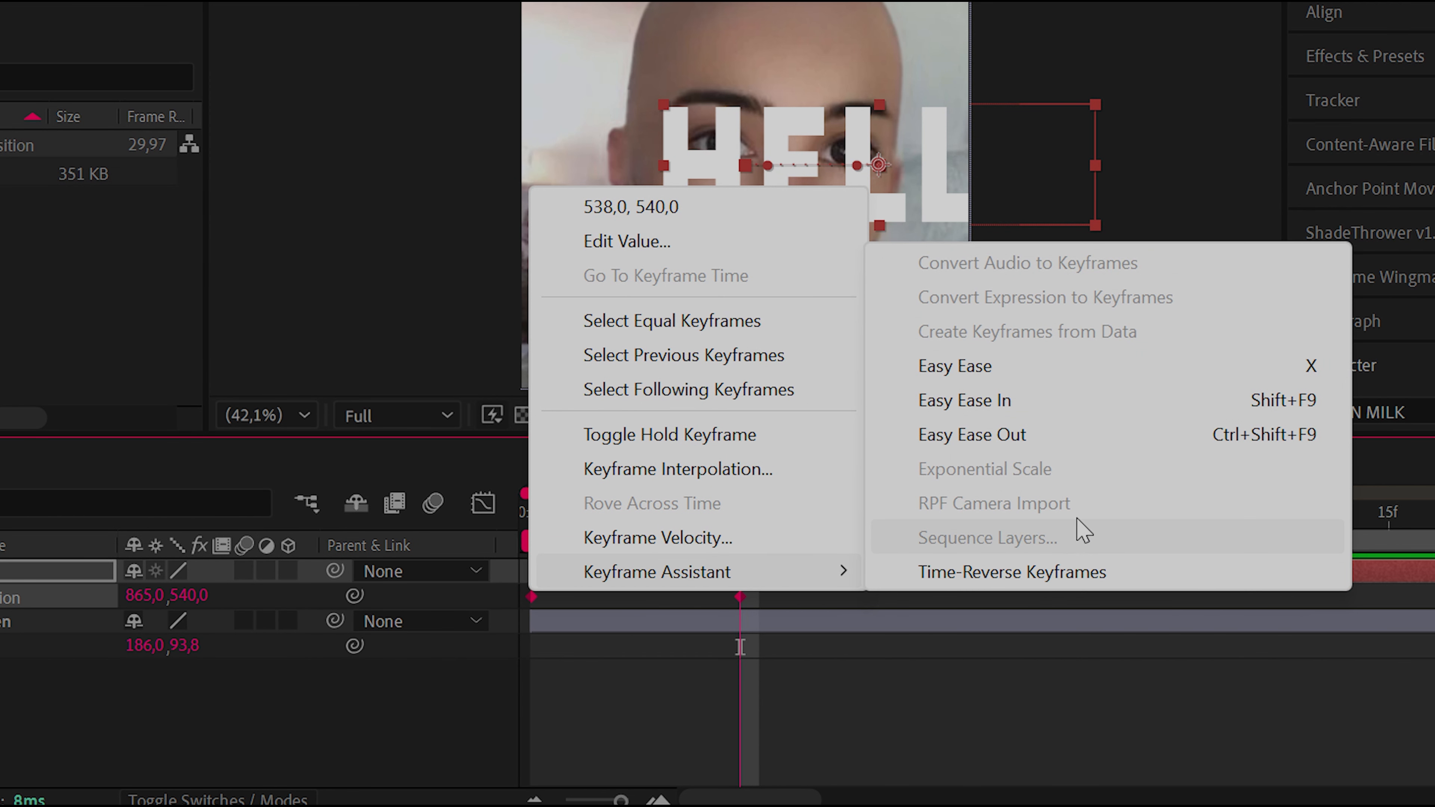
pyautogui.click(1025, 366)
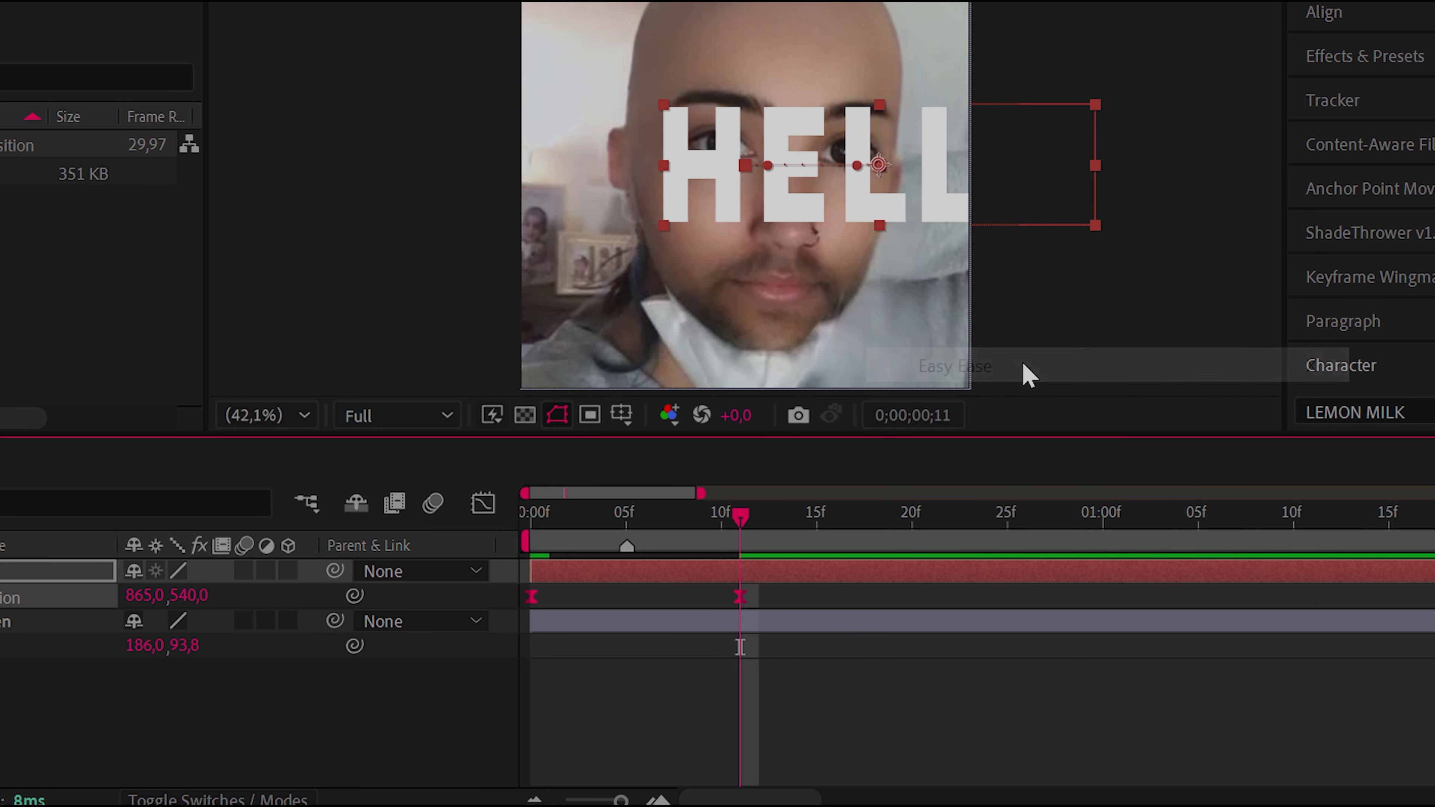
# Adjust the easing curve of the Hello layer's Position keyframes in the Graph Editor, and return to the layer bar view
pyautogui.click(484, 503)
pyautogui.moveTo(528, 741); pyautogui.dragTo(754, 560)
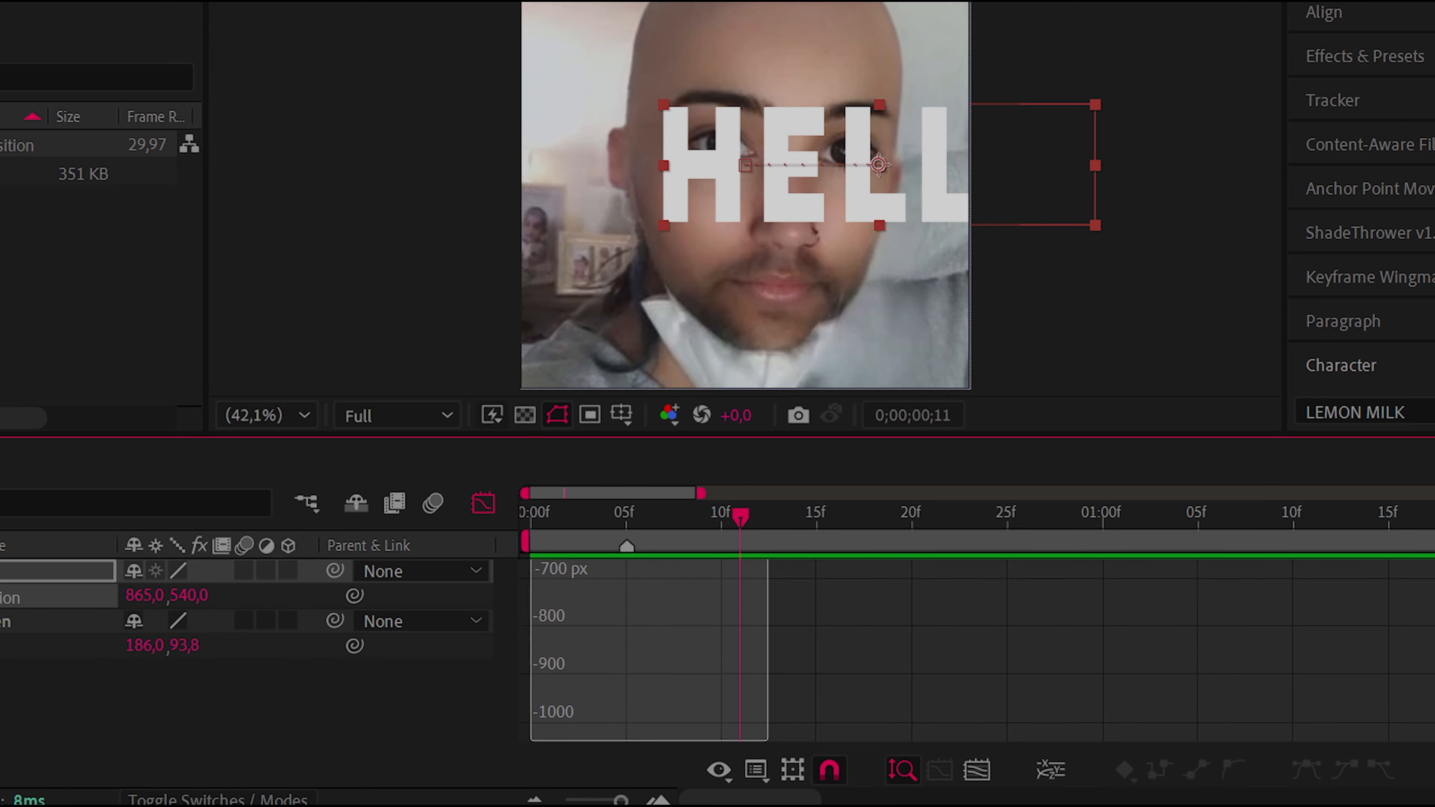
pyautogui.moveTo(700, 729); pyautogui.dragTo(657, 728)
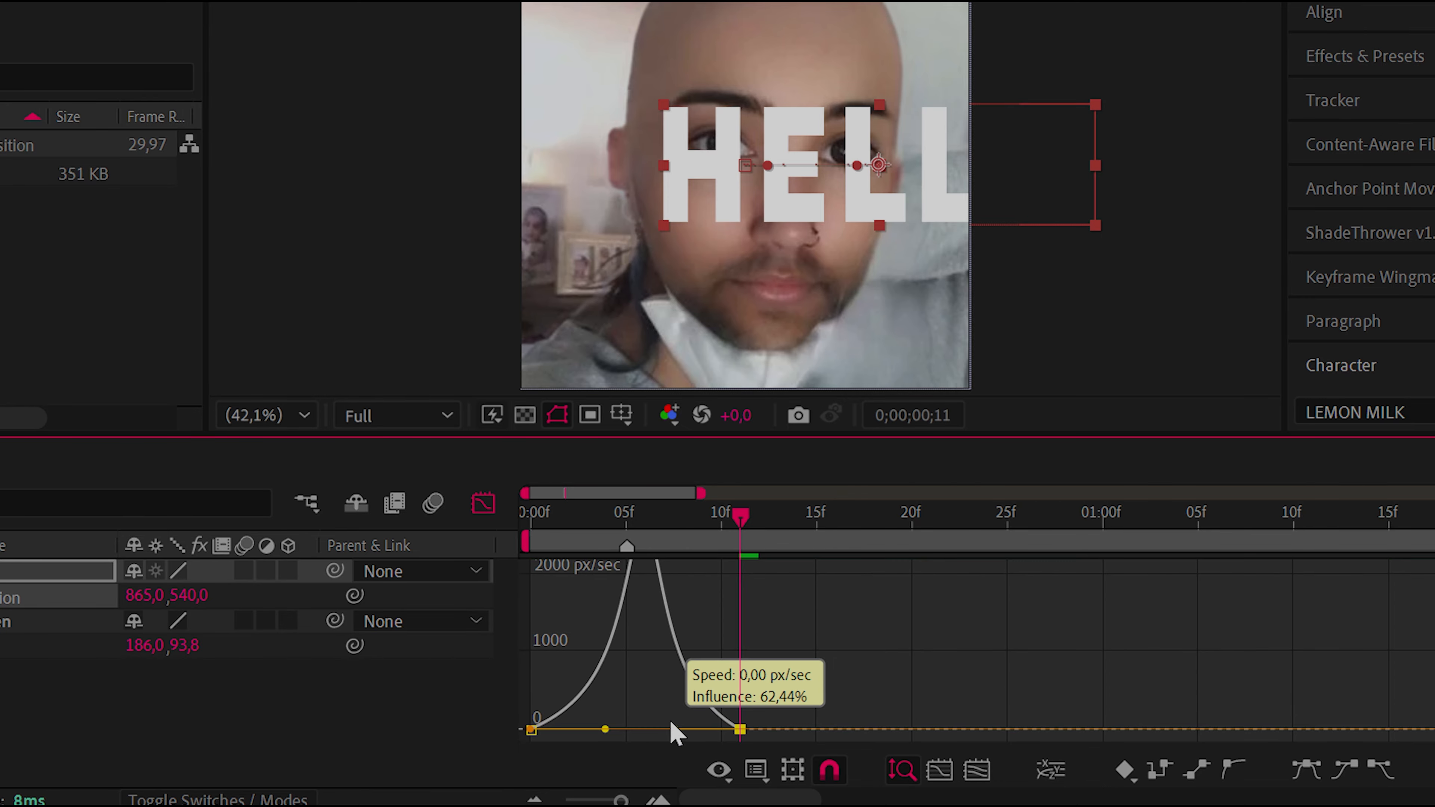
pyautogui.click(479, 494)
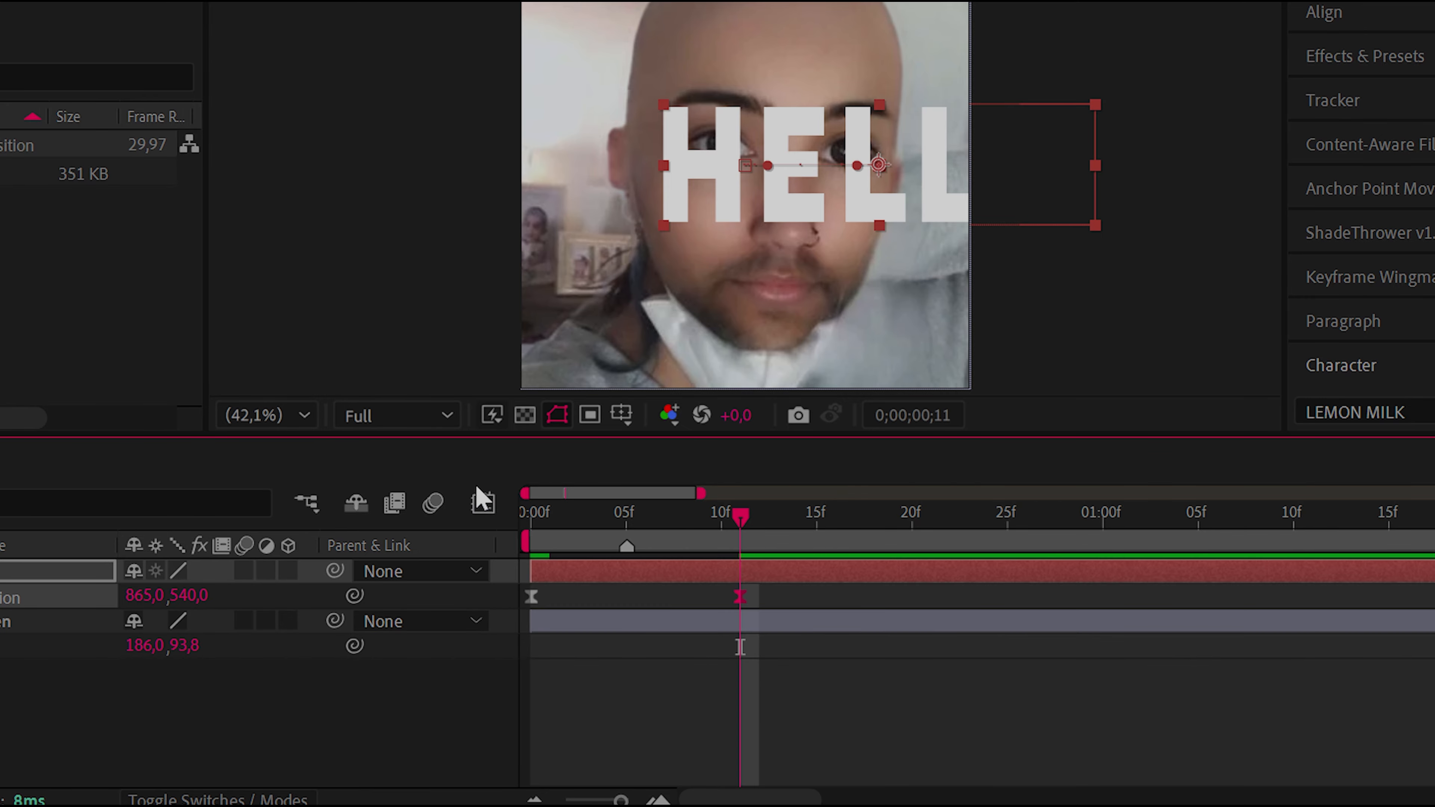
pyautogui.click(745, 633)
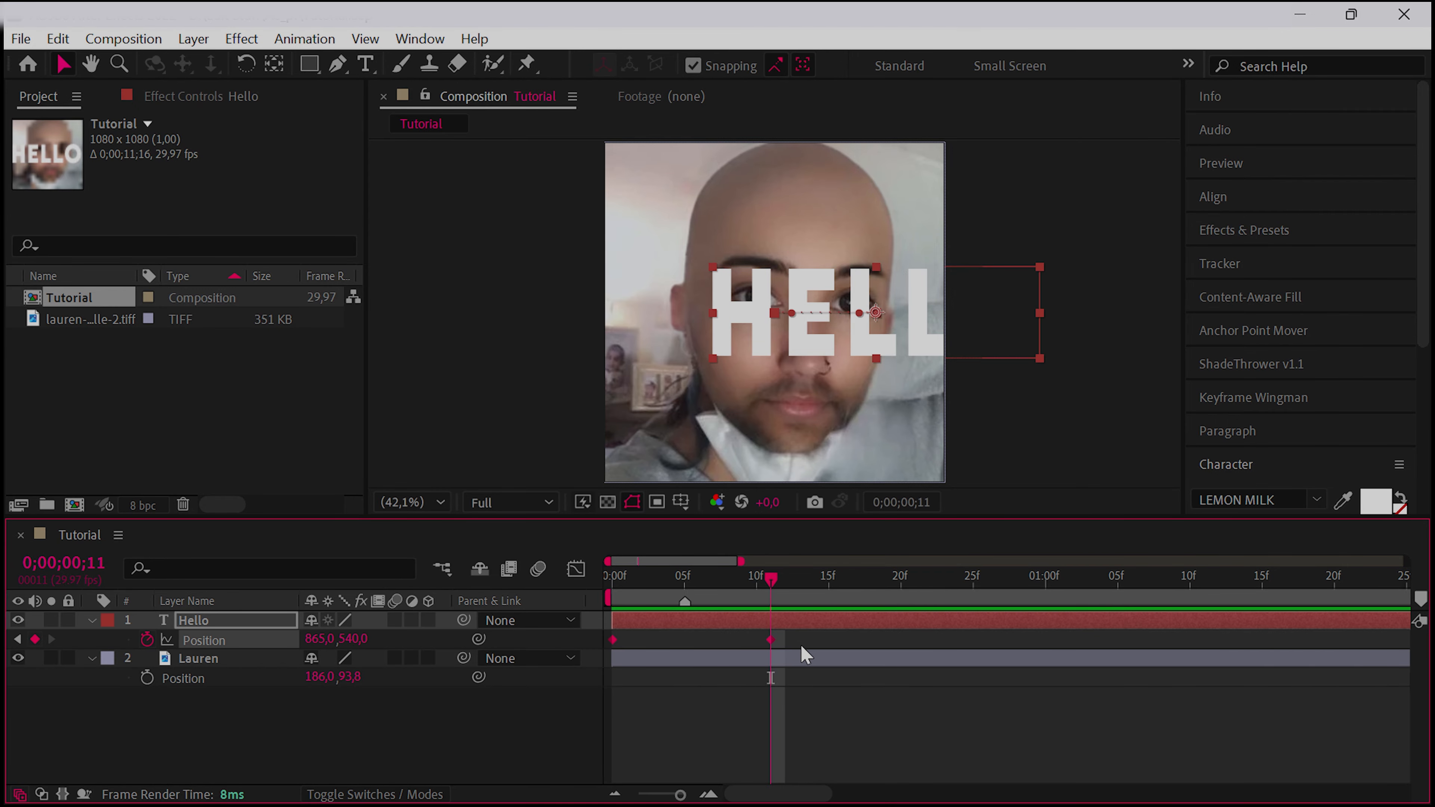
# Try to apply Easy Ease to both Position keyframes of the Hello layer
pyautogui.click(797, 644)
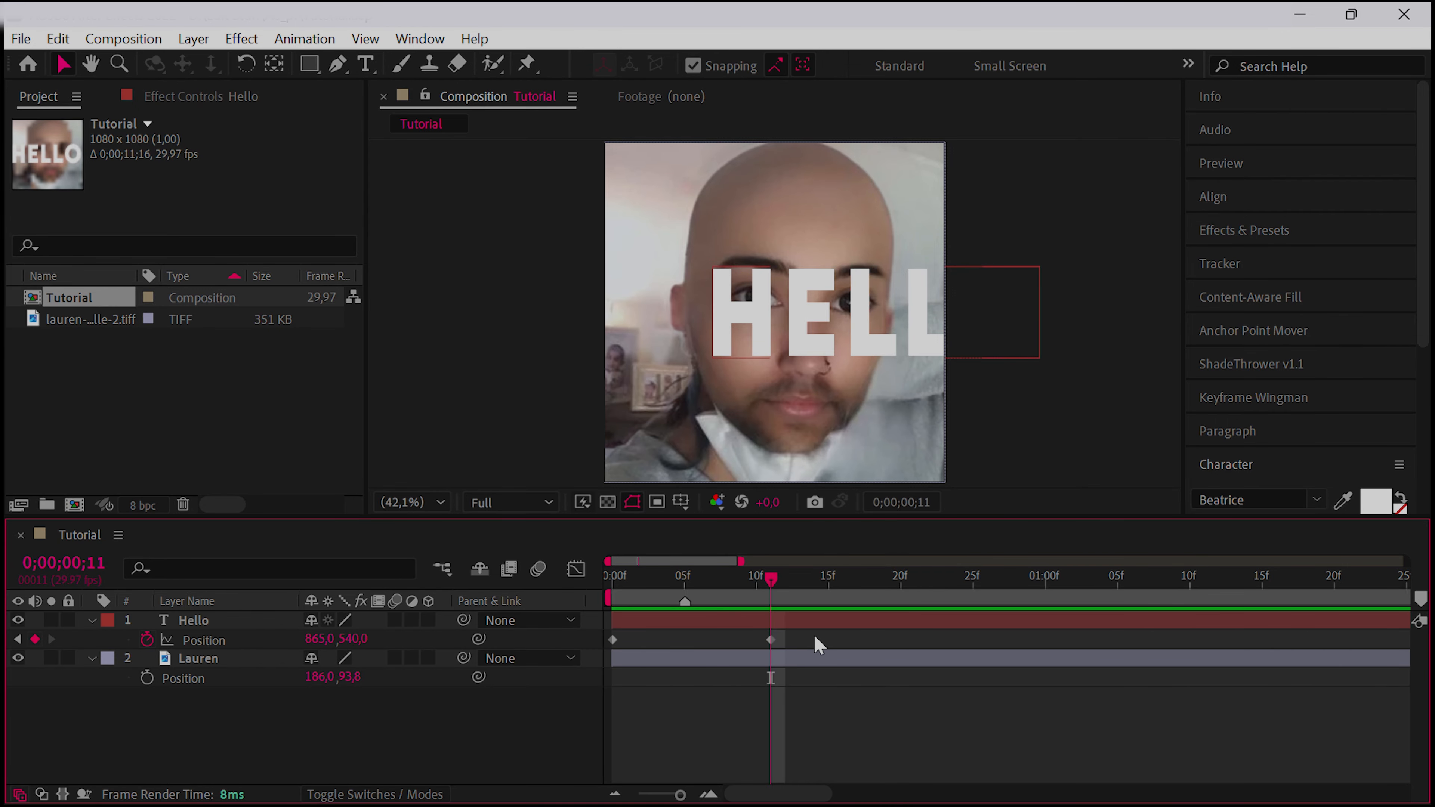
pyautogui.moveTo(819, 644); pyautogui.dragTo(622, 650)
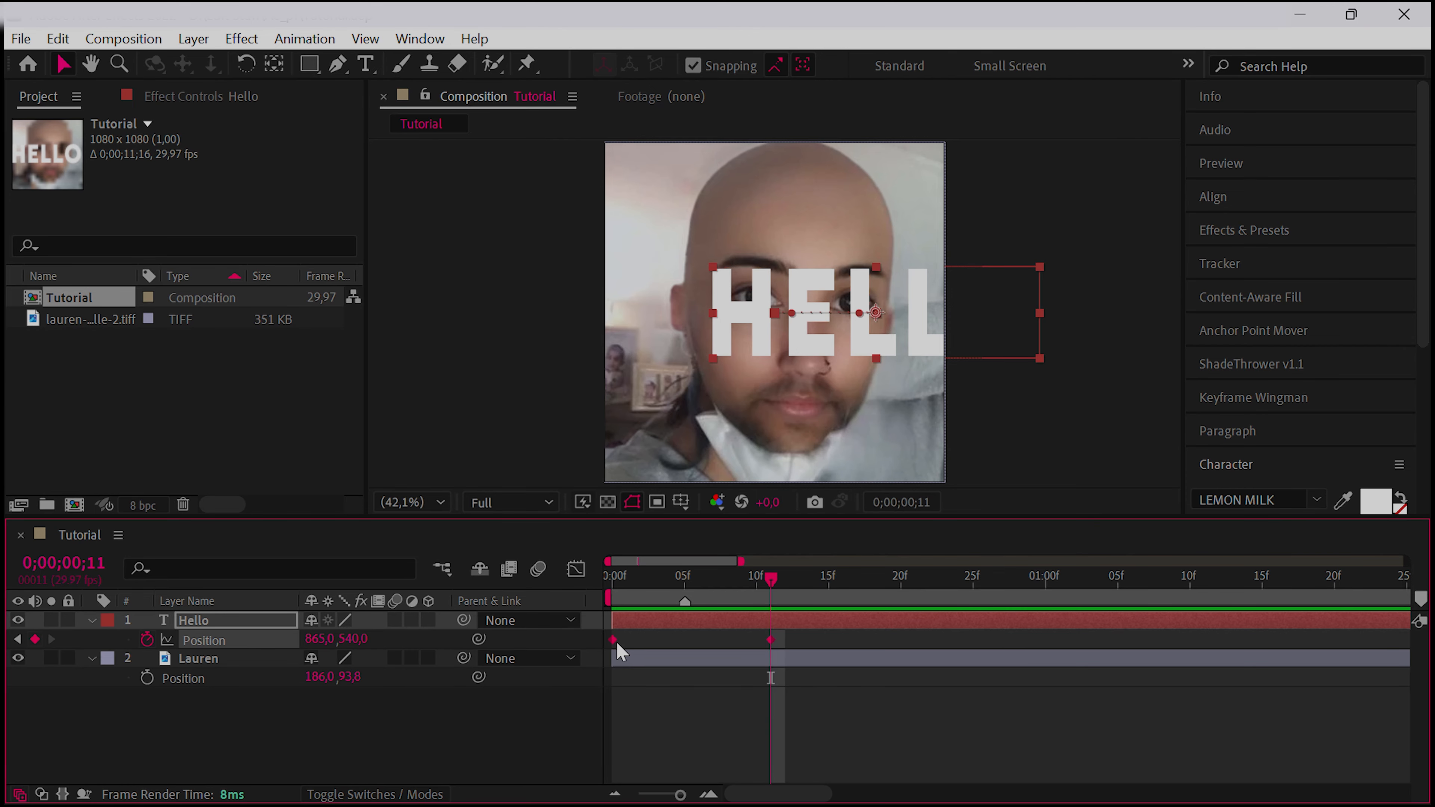
pyautogui.rightClick(618, 642)
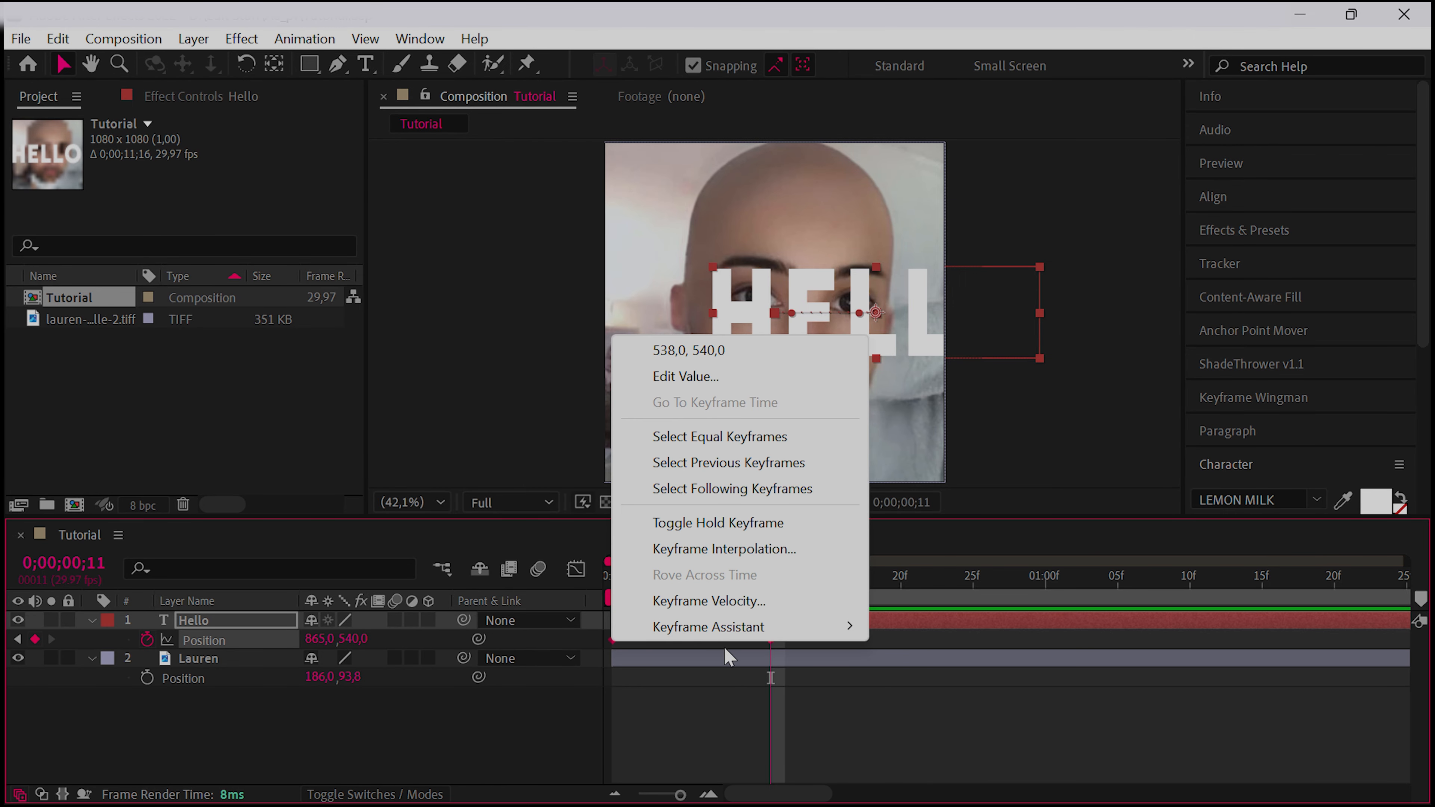
pyautogui.moveTo(808, 632)
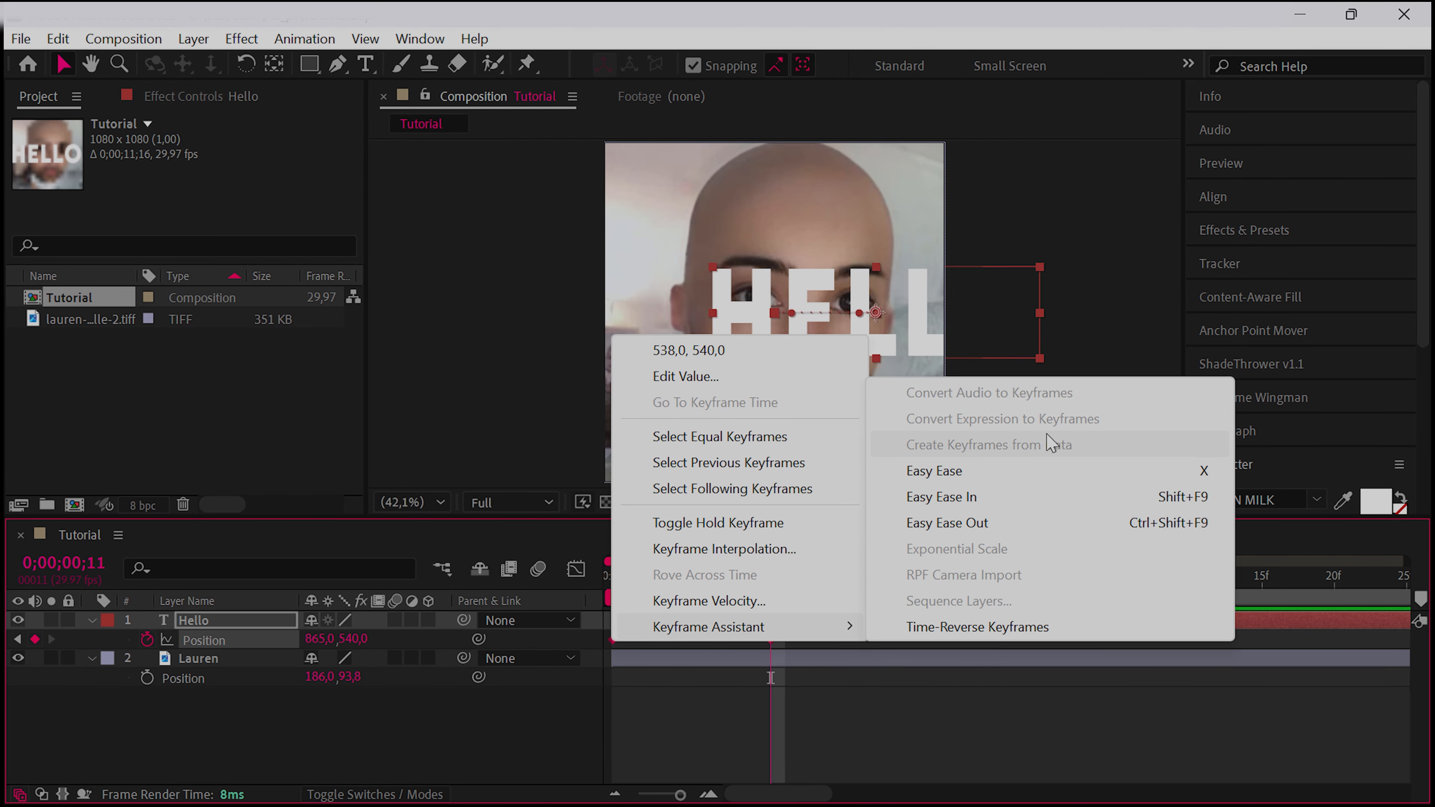
pyautogui.click(983, 483)
pyautogui.click(785, 738)
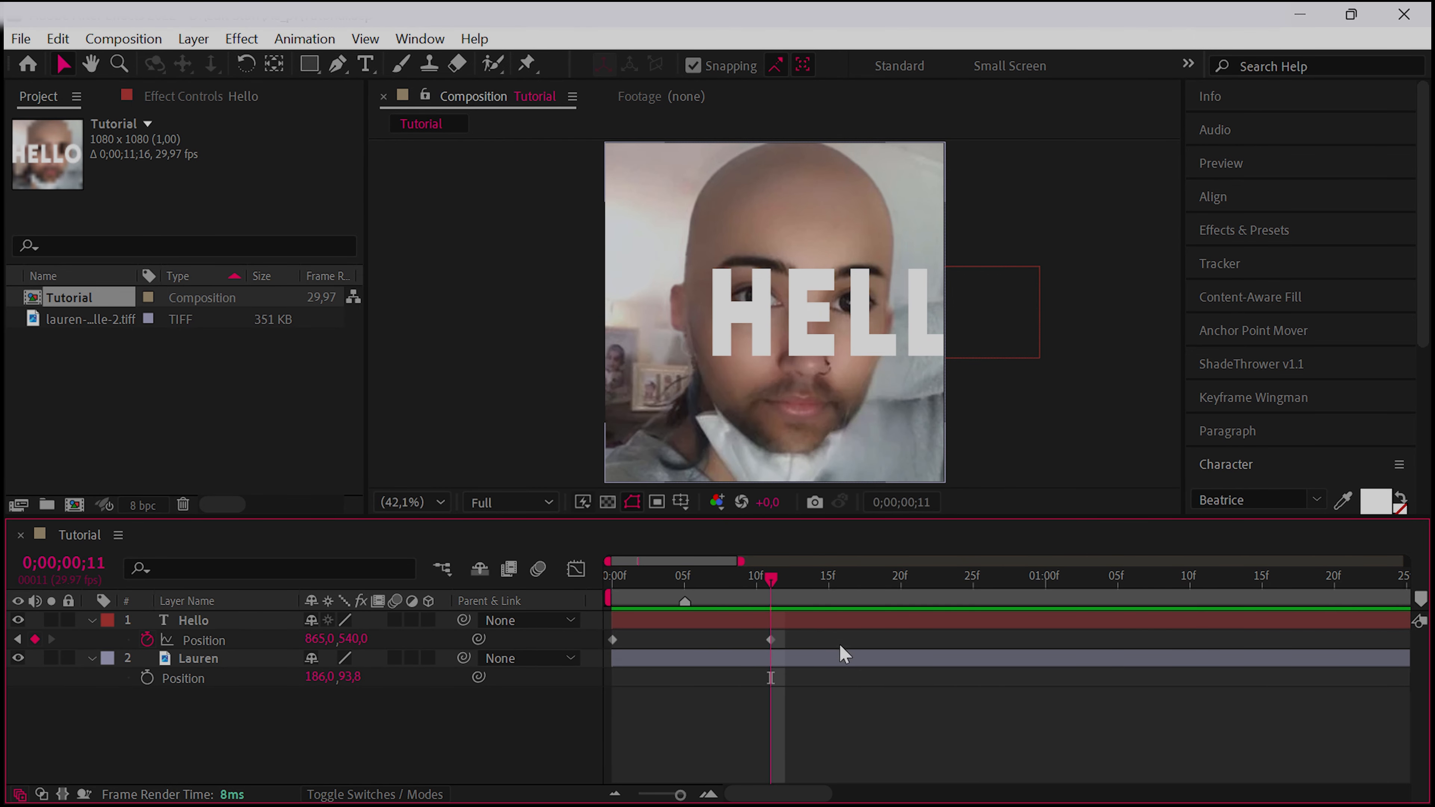
pyautogui.moveTo(811, 642); pyautogui.dragTo(606, 650)
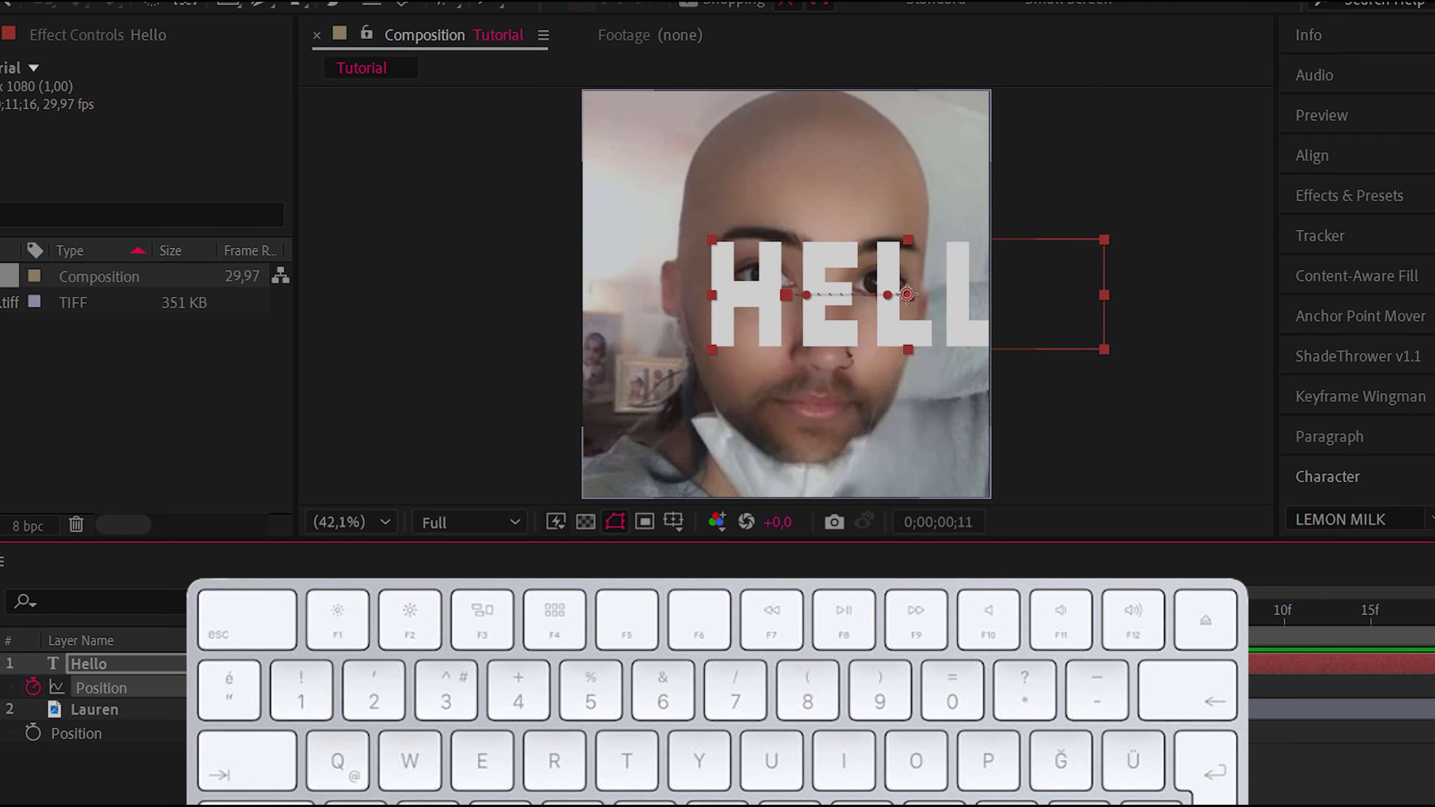
pyautogui.press('F9')
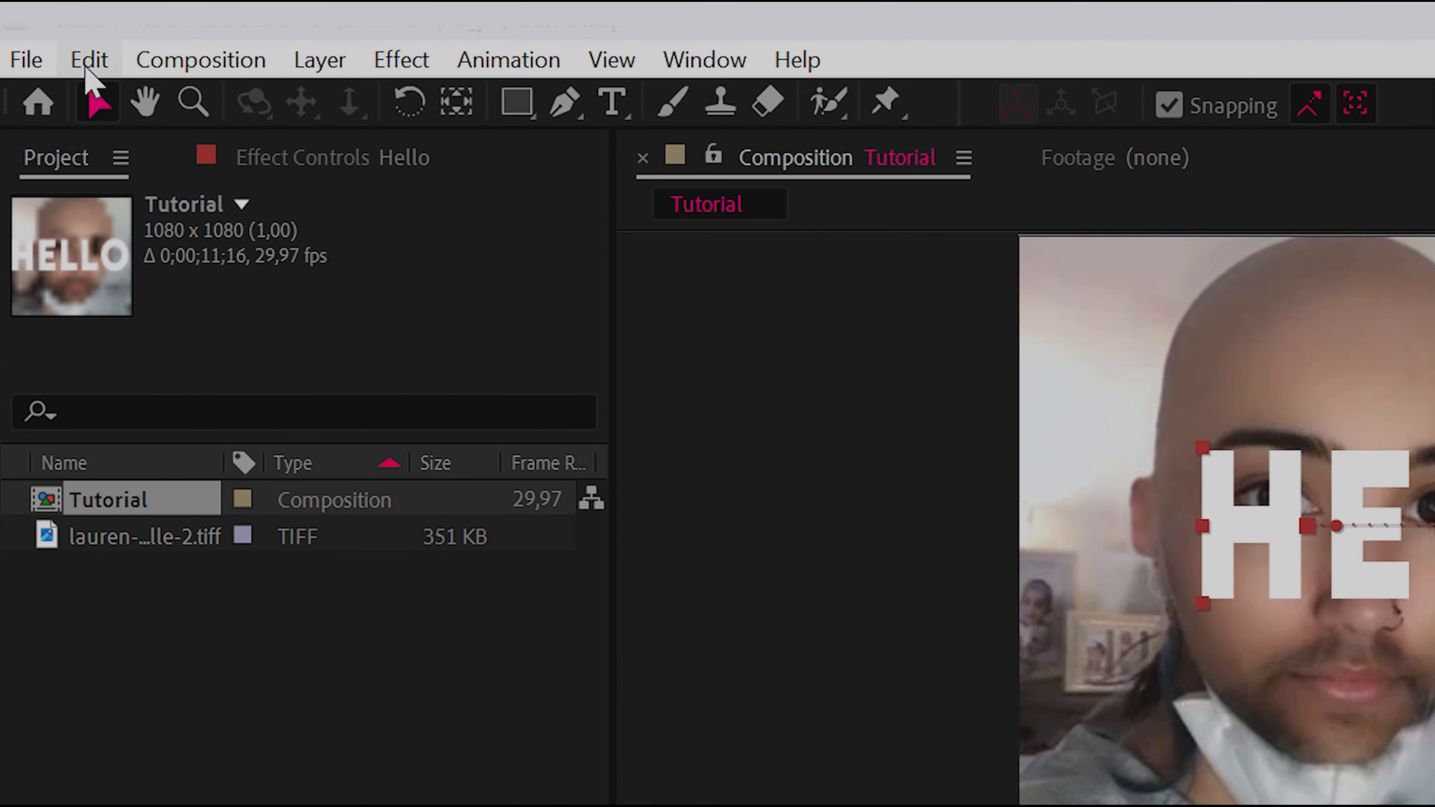
# Open the keyboard shortcut editor, check the commands on the Z key, and search the command list for "set ke"
pyautogui.click(89, 61)
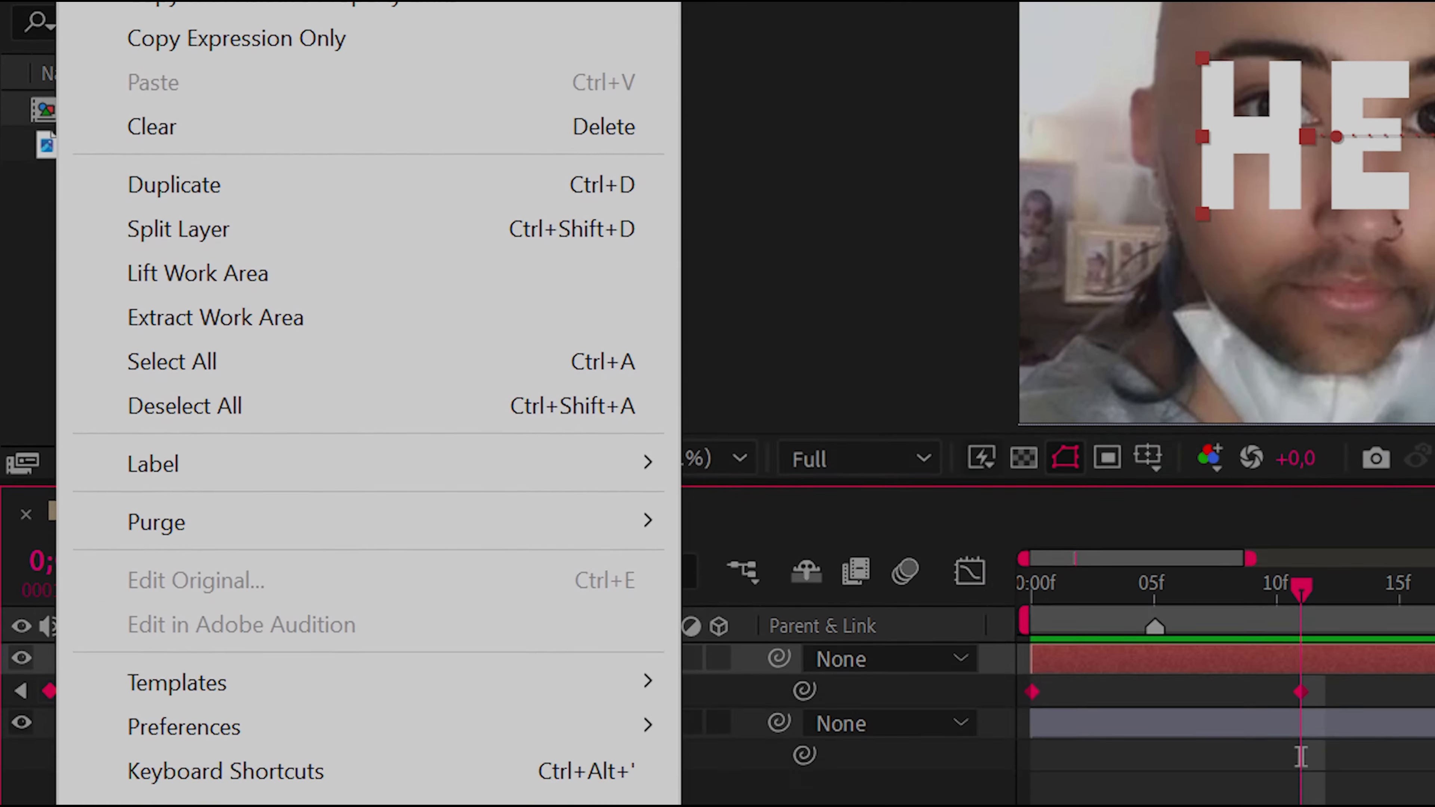
pyautogui.click(217, 610)
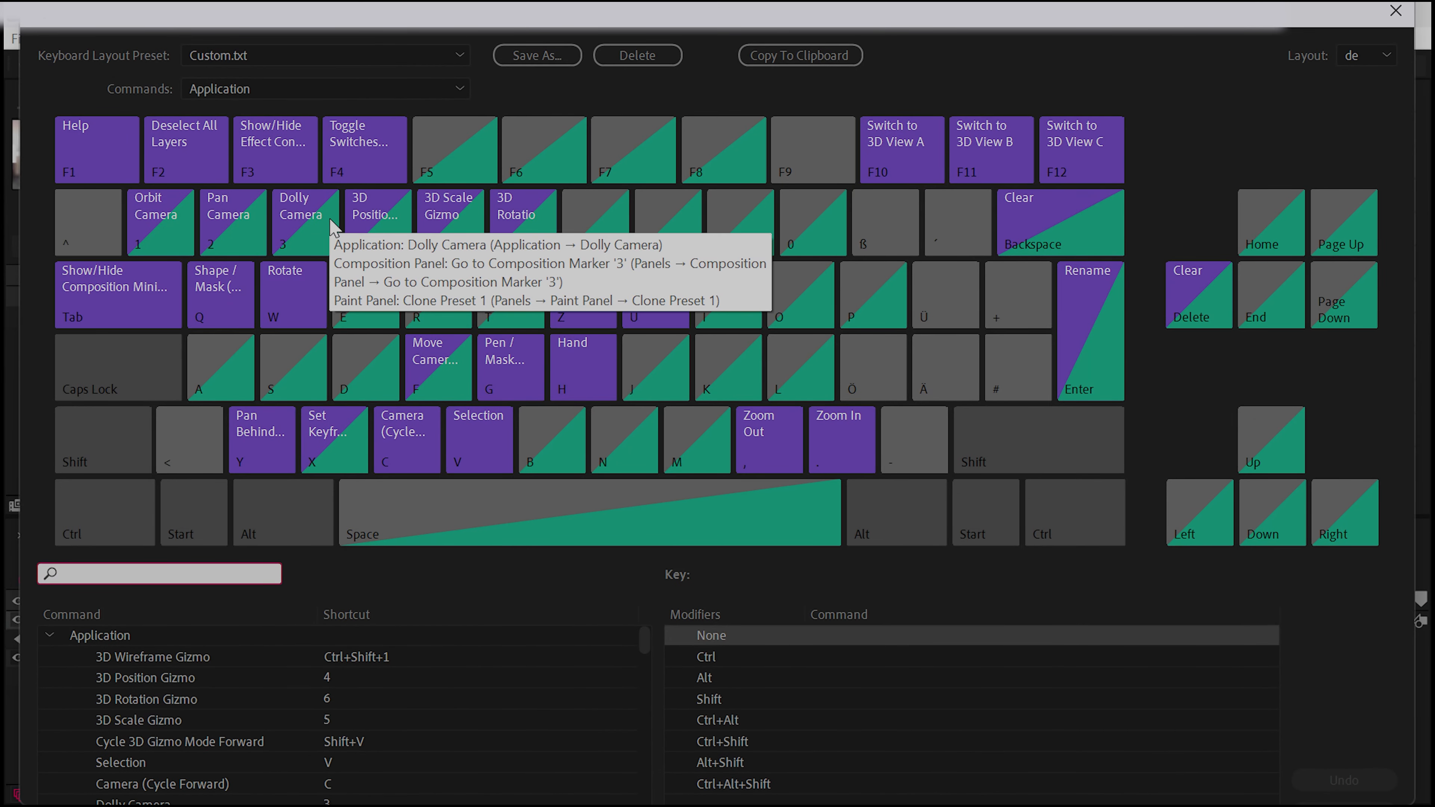
pyautogui.press('z')
pyautogui.scroll(-5, 240, 701)
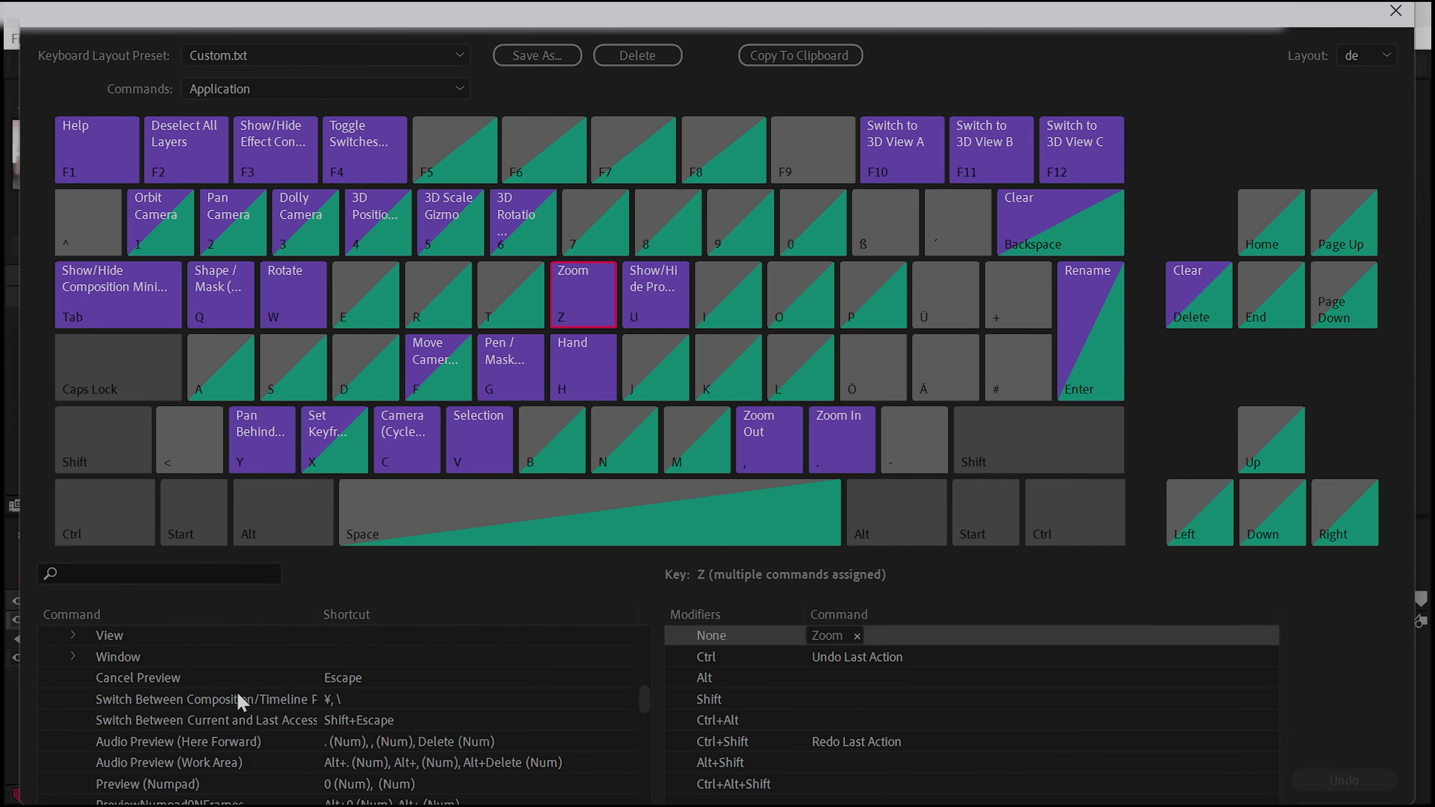
pyautogui.scroll(-10, 240, 701)
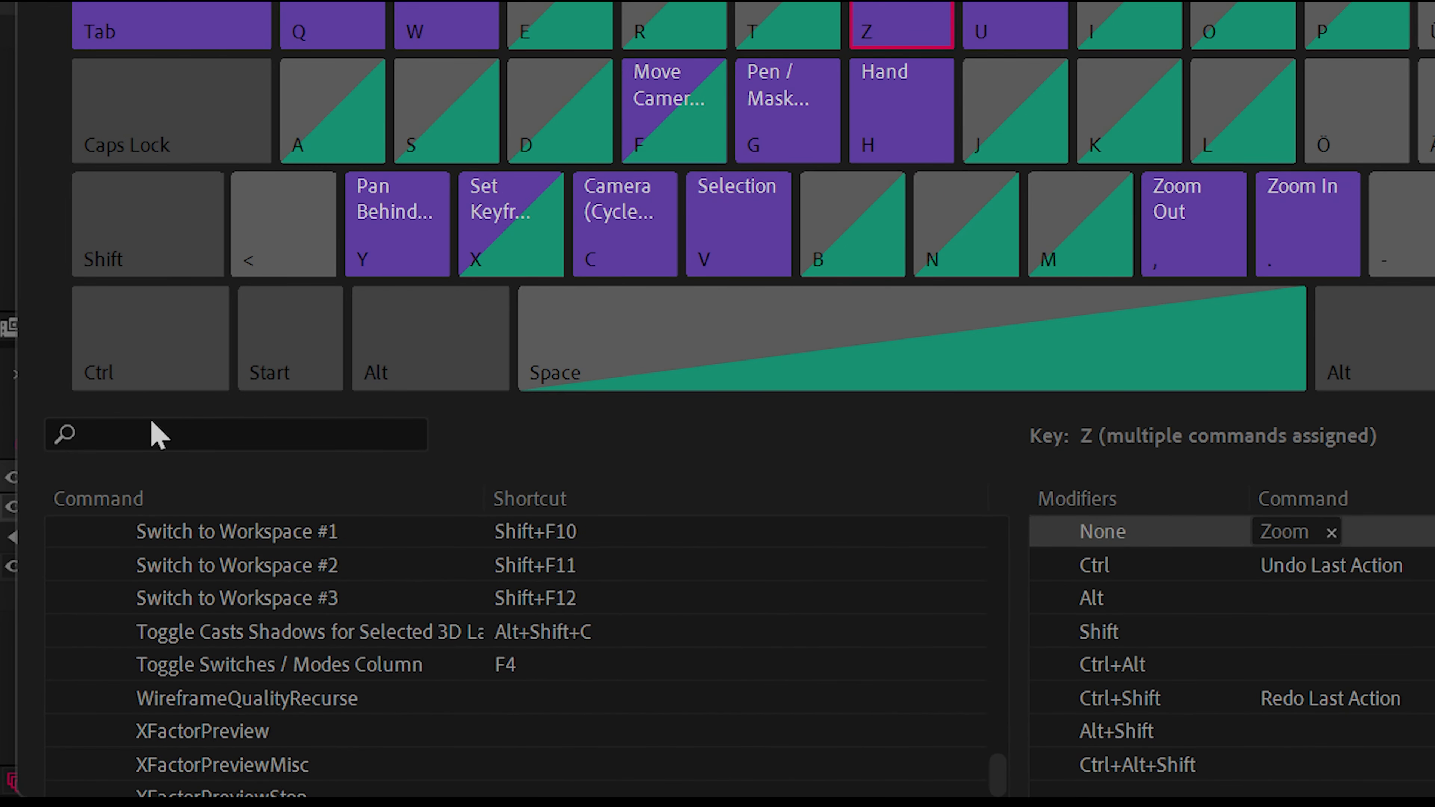
pyautogui.click(150, 434)
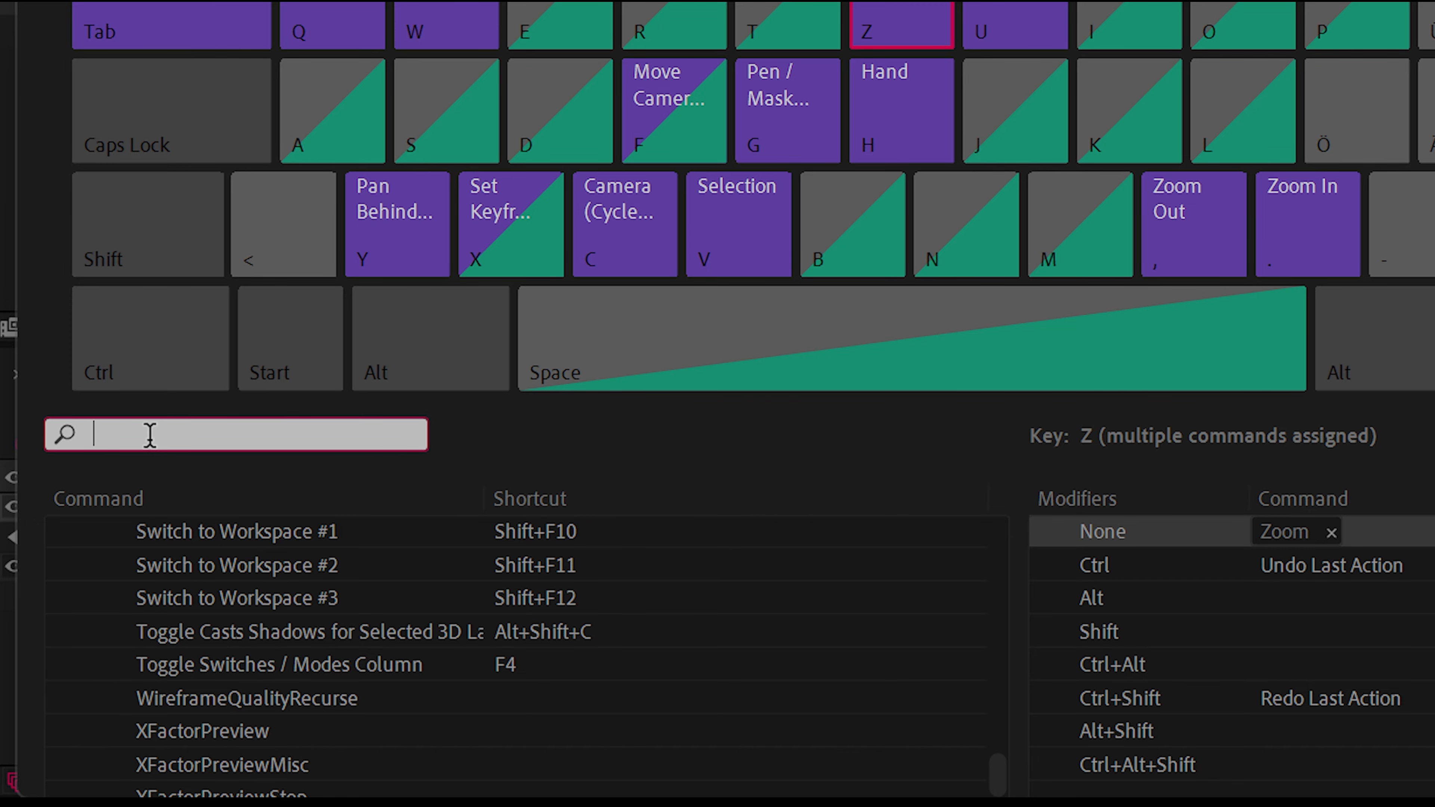
pyautogui.write('set ke')
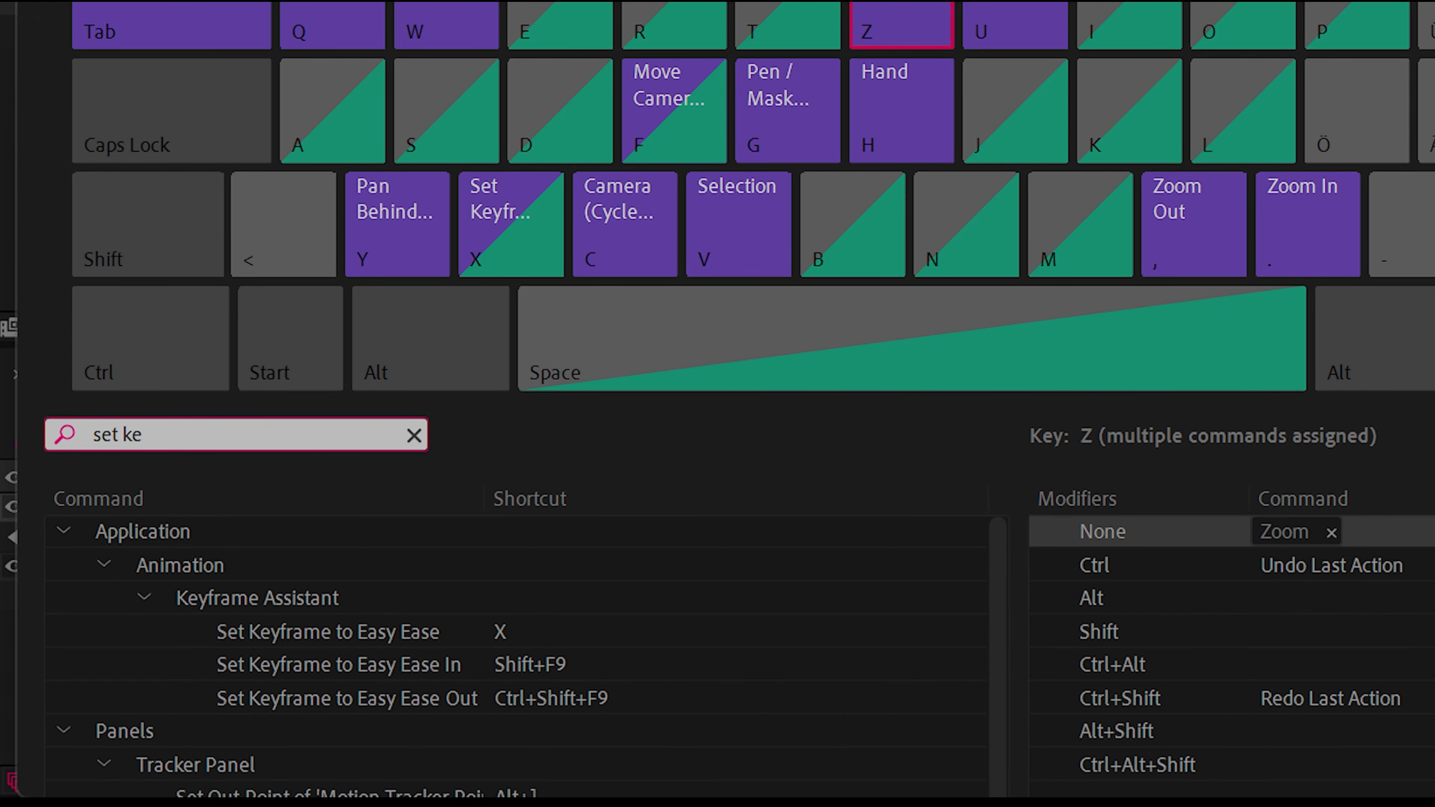
# Assign the X key to the Set Keyframe to Easy Ease command and close the shortcut editor
pyautogui.click(412, 634)
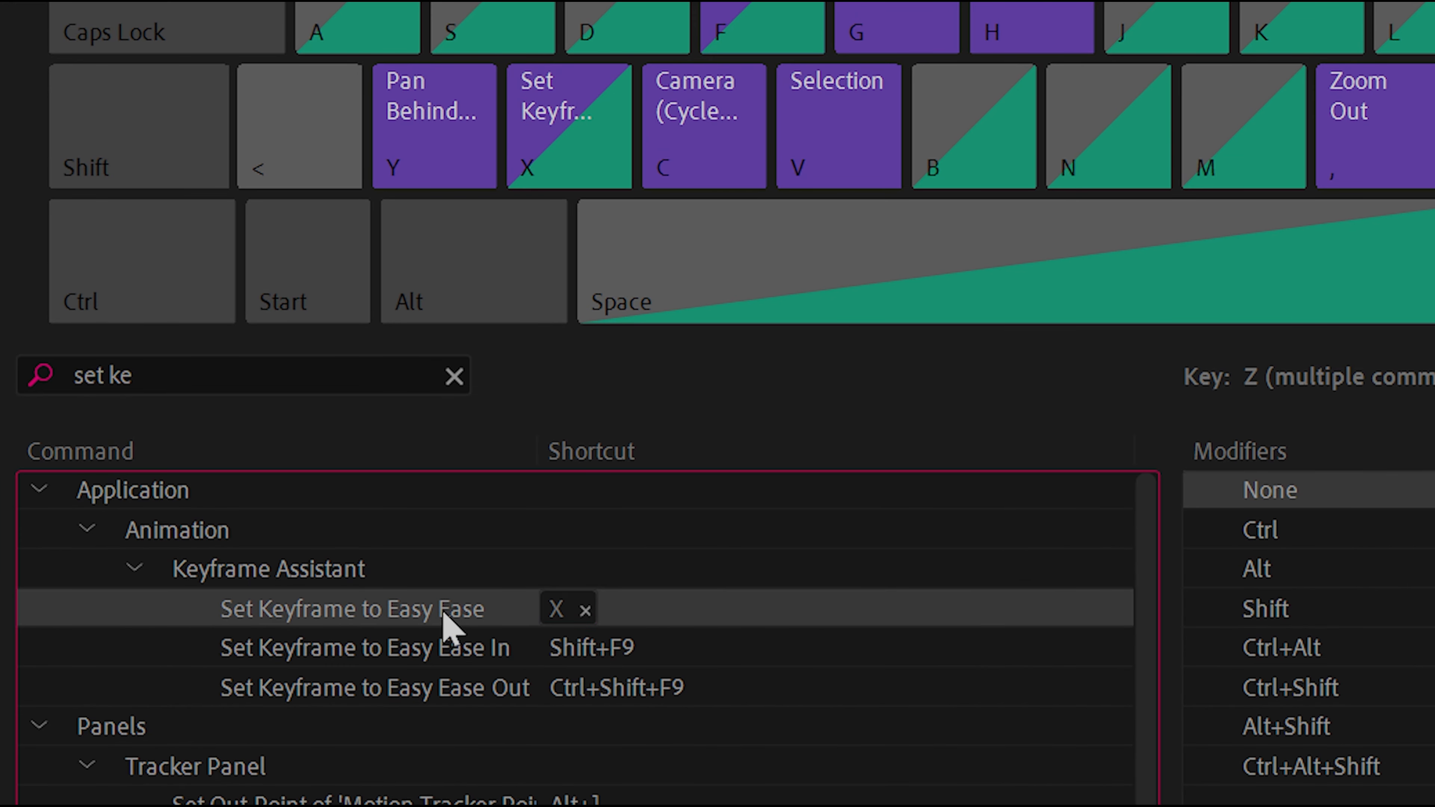
pyautogui.moveTo(405, 634); pyautogui.dragTo(539, 209)
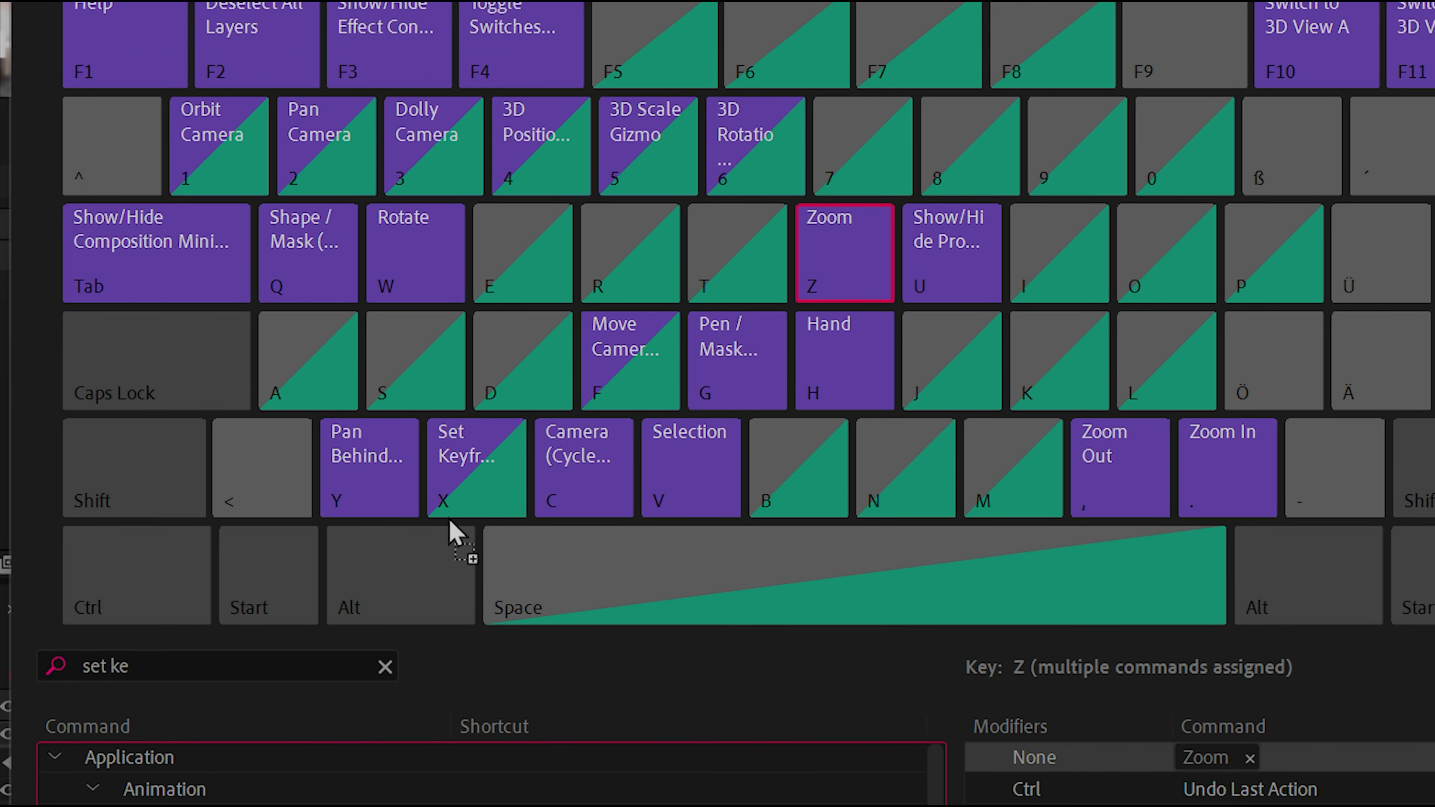
pyautogui.moveTo(449, 519); pyautogui.dragTo(451, 474)
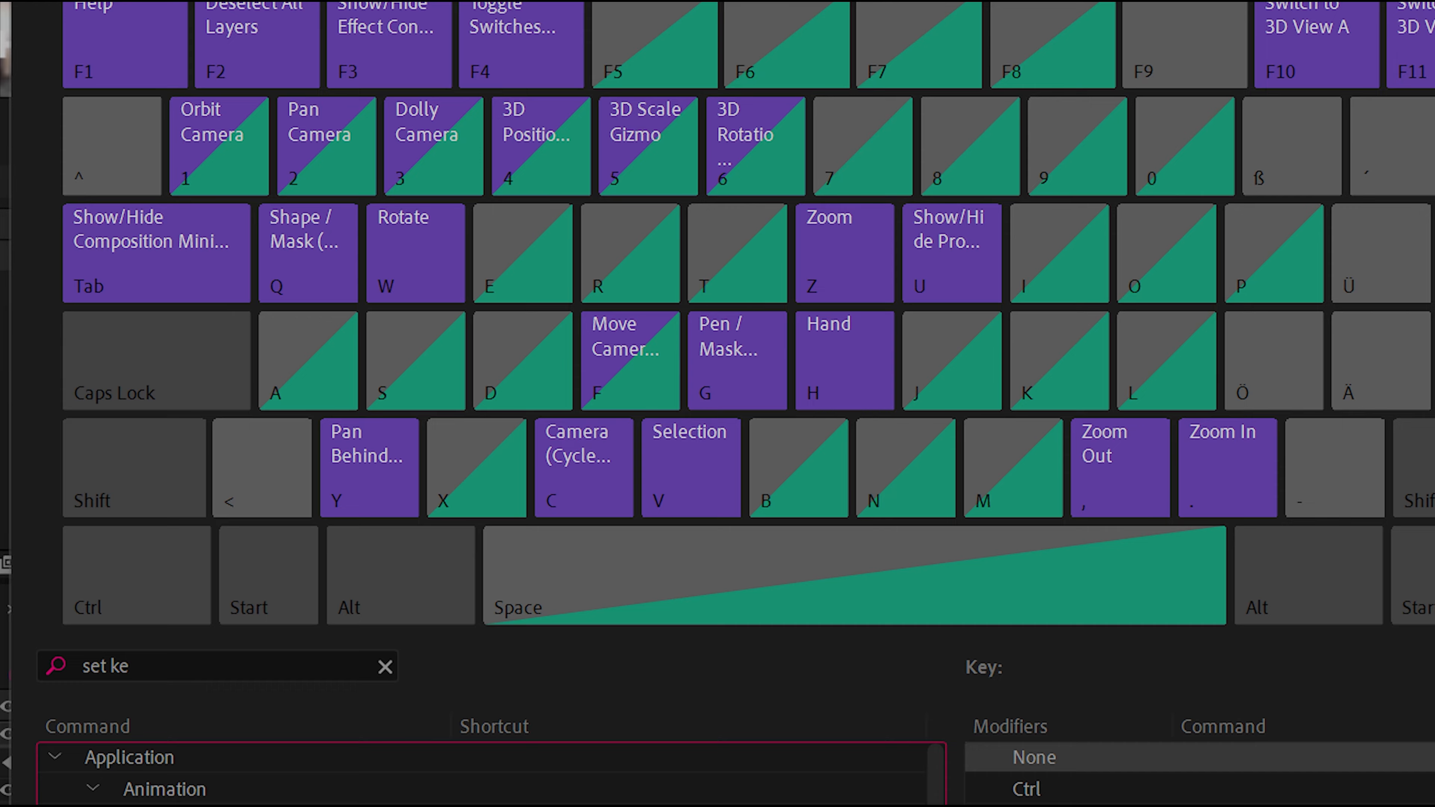
pyautogui.moveTo(487, 604); pyautogui.dragTo(474, 497)
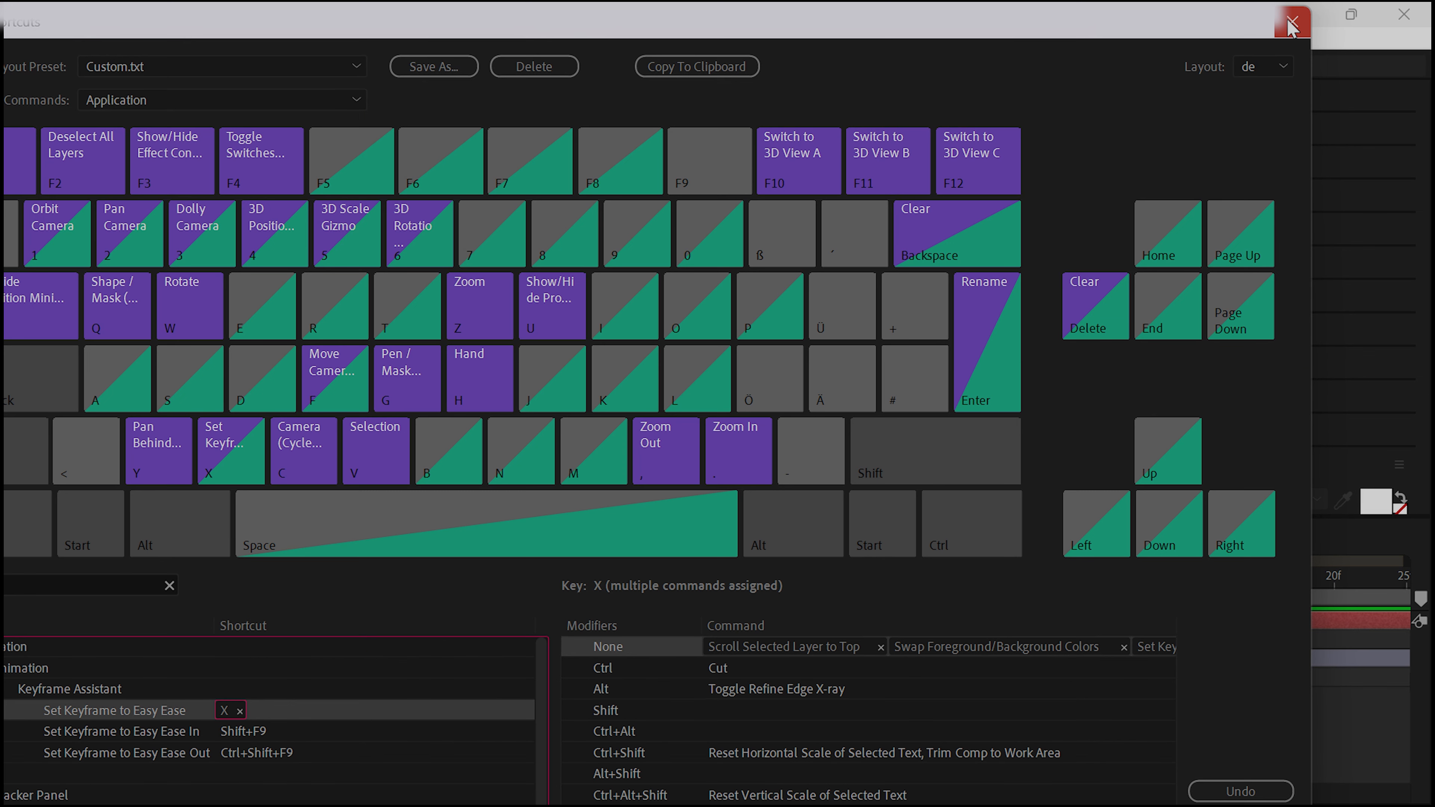
pyautogui.click(1292, 26)
# Apply Easy Ease to both Position keyframes of the Hello layer and view the Keyframe Assistant options without choosing one
pyautogui.moveTo(814, 636); pyautogui.dragTo(522, 658)
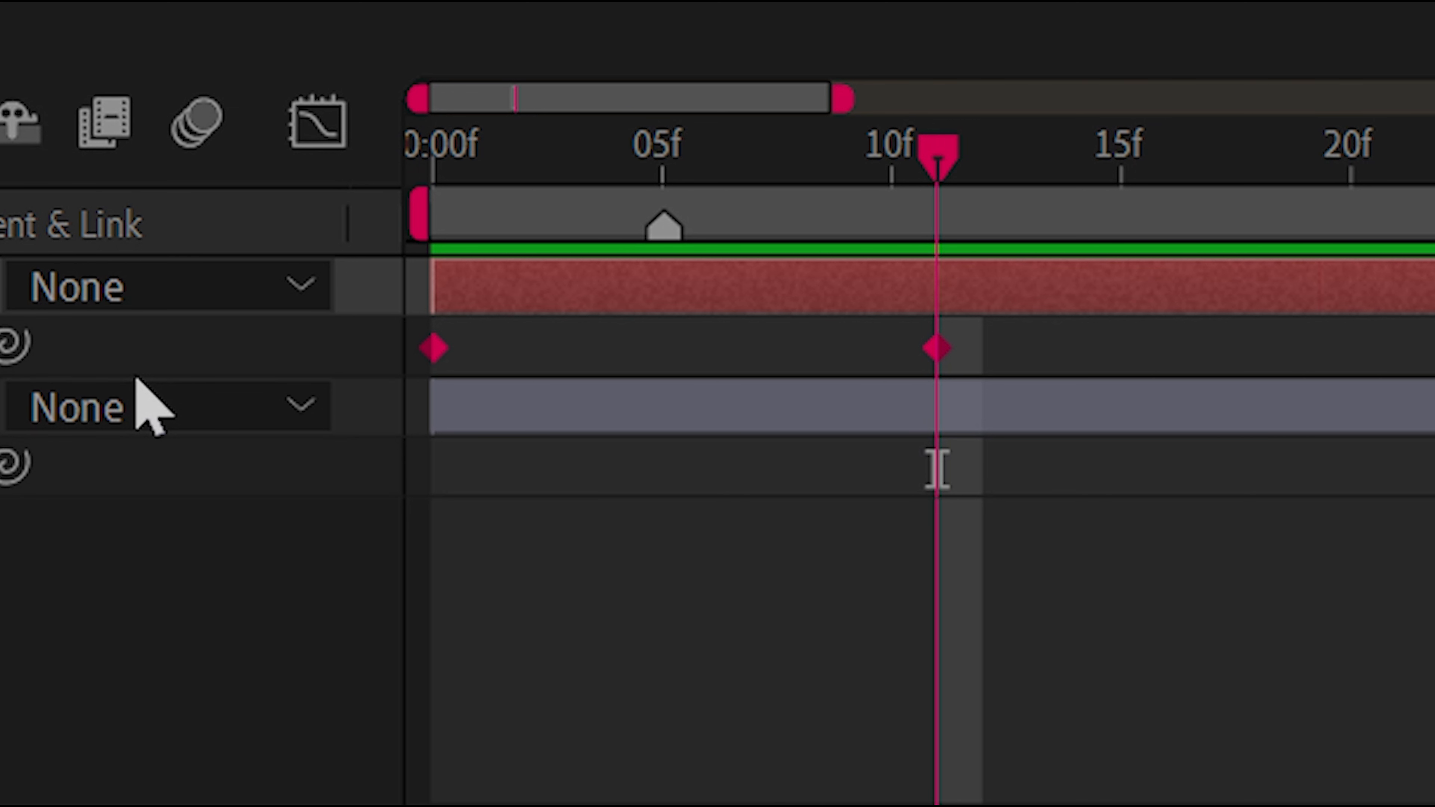
pyautogui.press('F9')
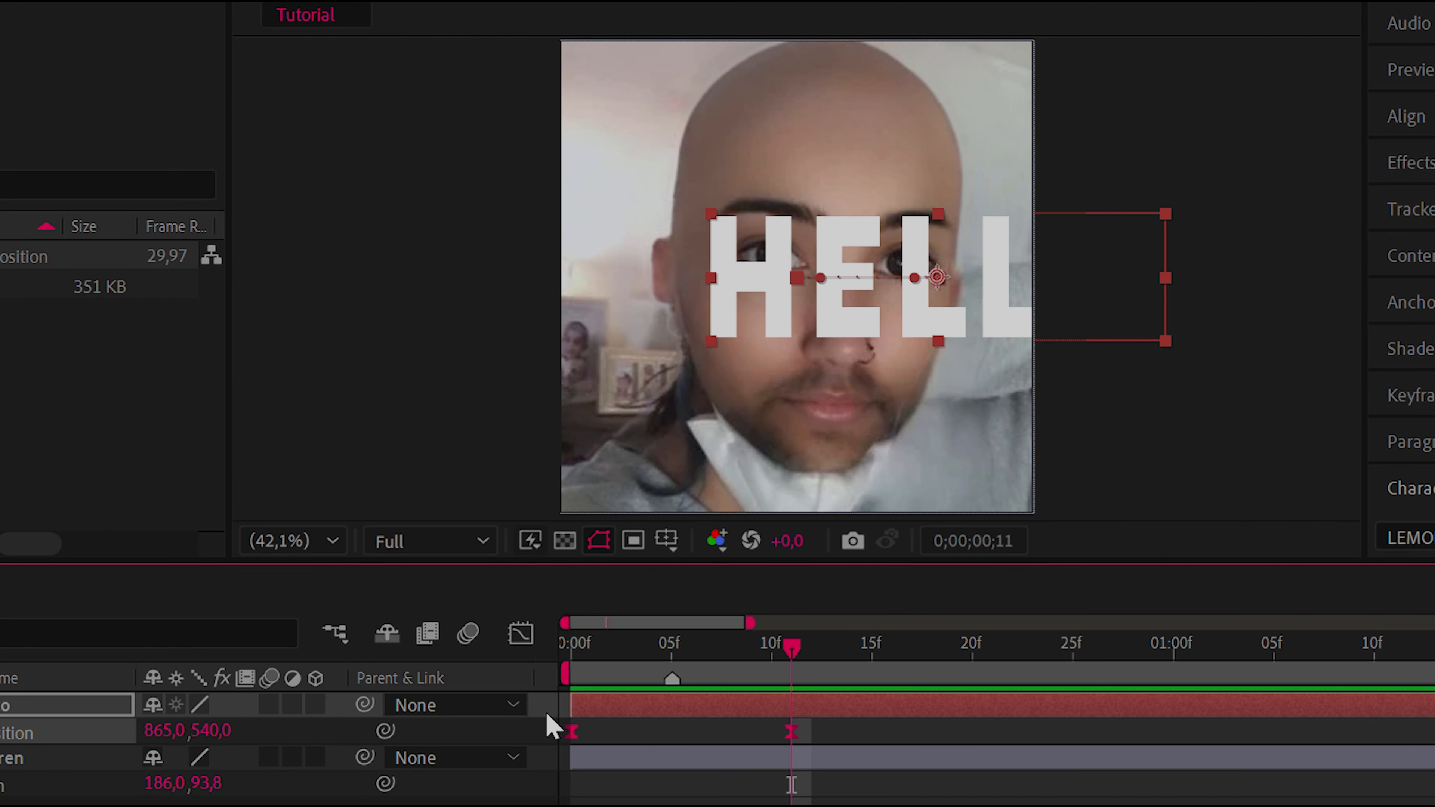
pyautogui.rightClick(570, 733)
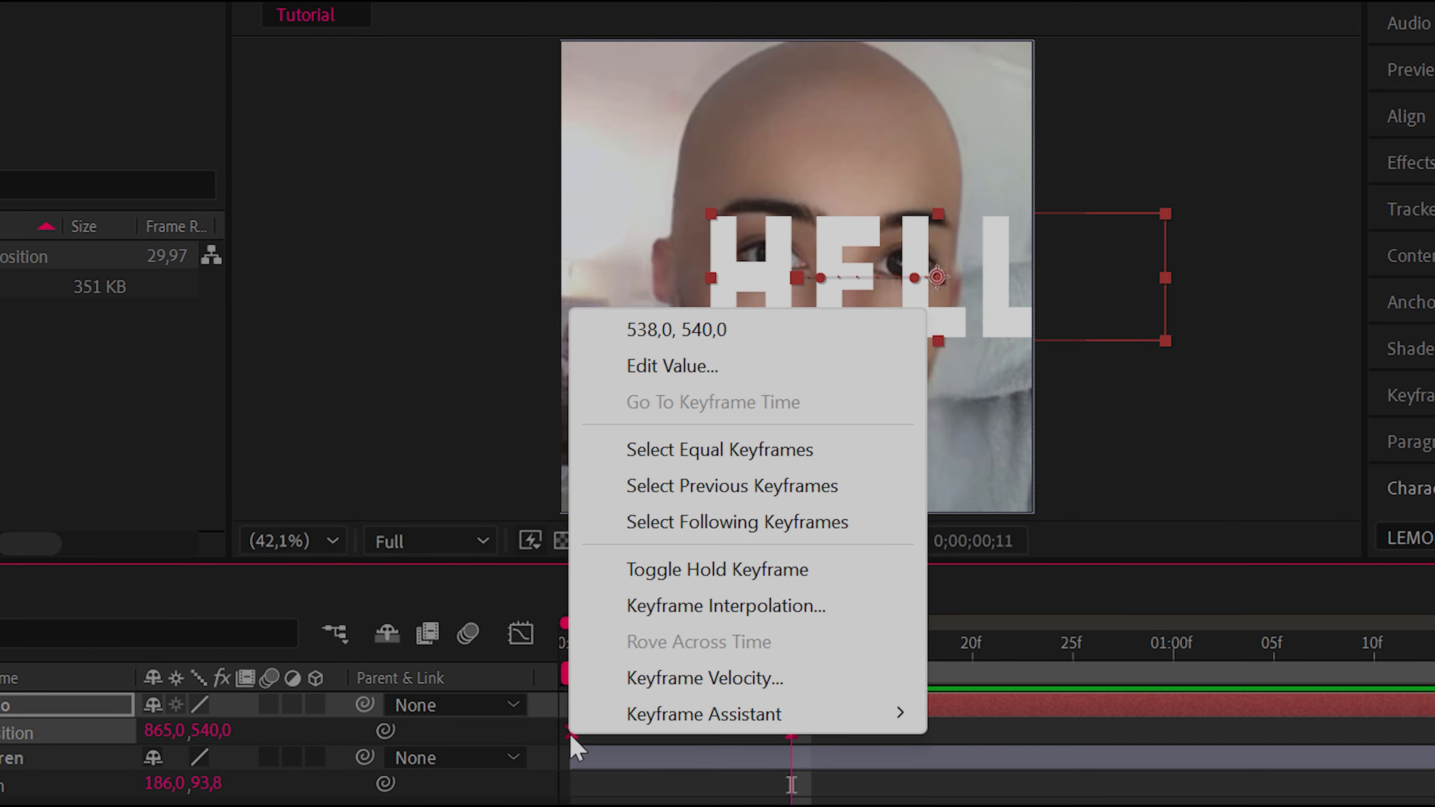
pyautogui.moveTo(816, 729)
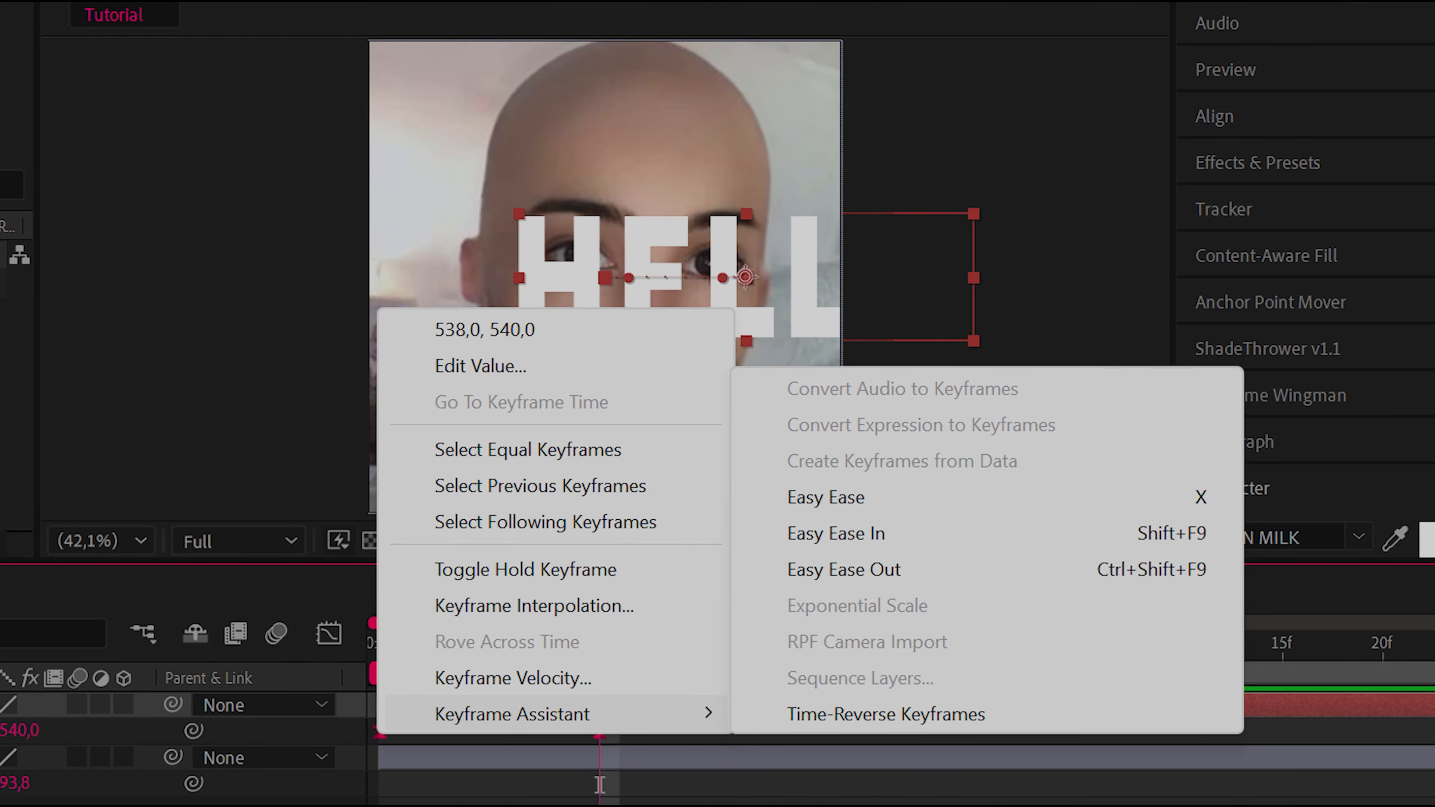
pyautogui.press('Escape')
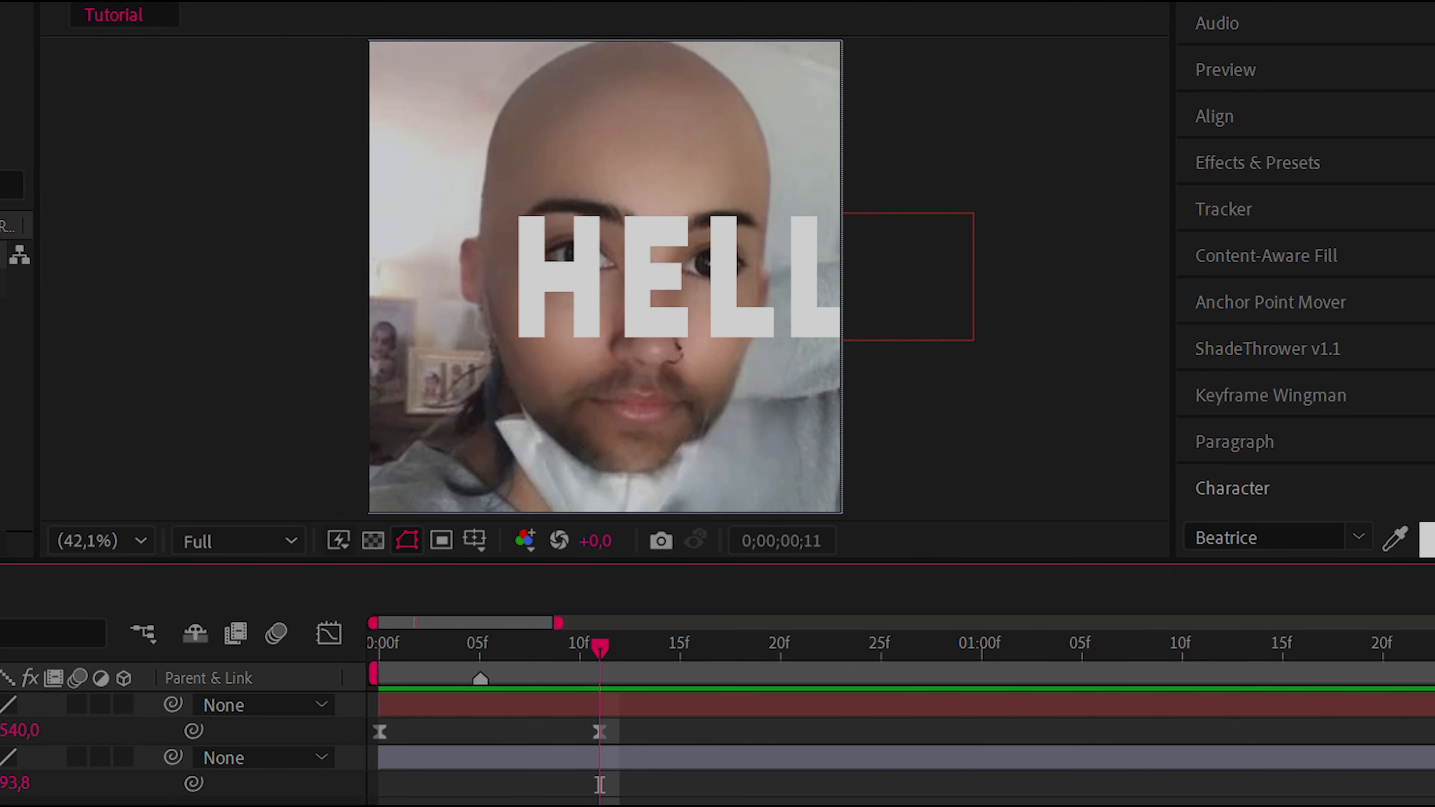
# Show the speed curve of the Hello layer's two Position keyframes in the Graph Editor and select both curve points
pyautogui.moveTo(668, 720); pyautogui.dragTo(368, 733)
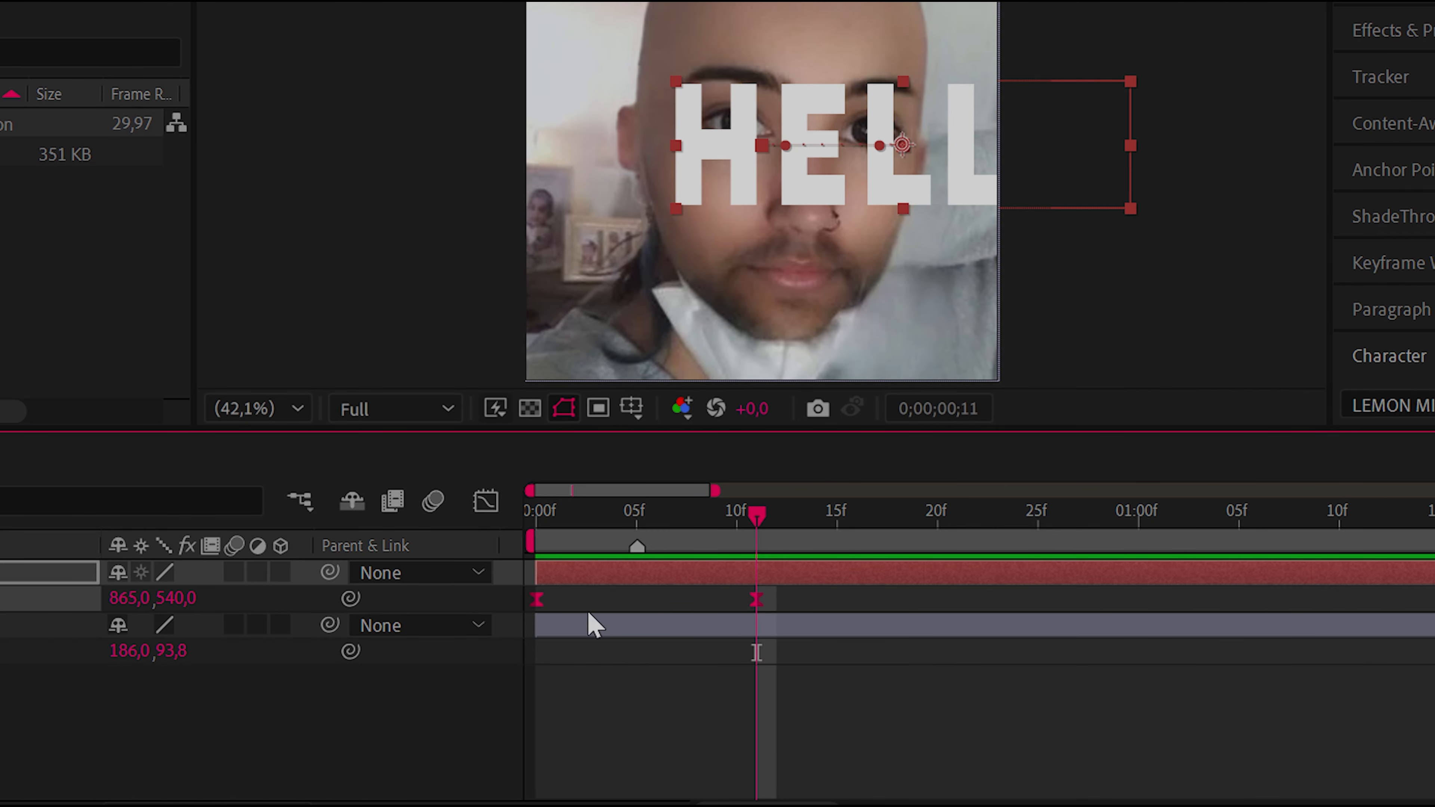
pyautogui.moveTo(538, 603)
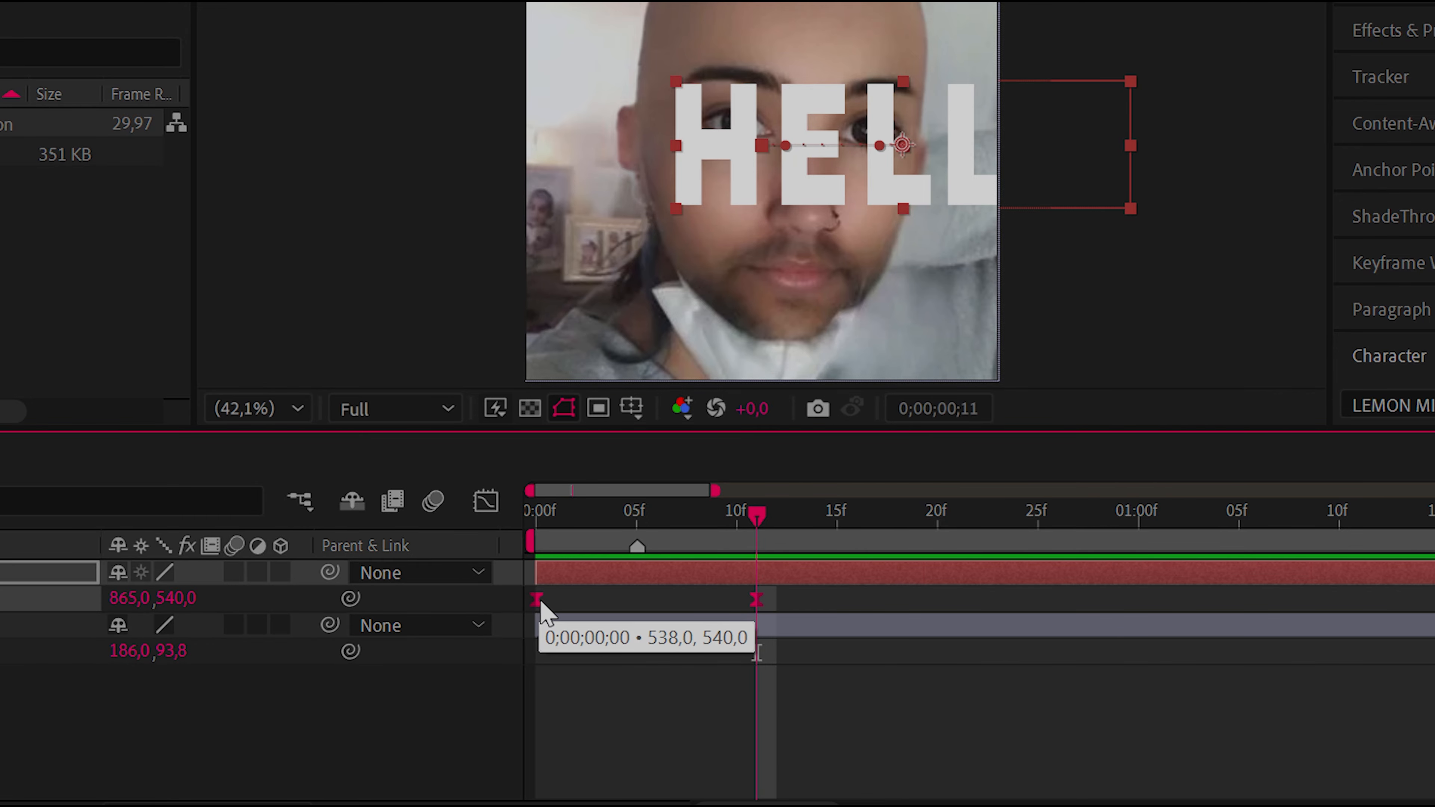
pyautogui.click(485, 502)
pyautogui.moveTo(713, 640)
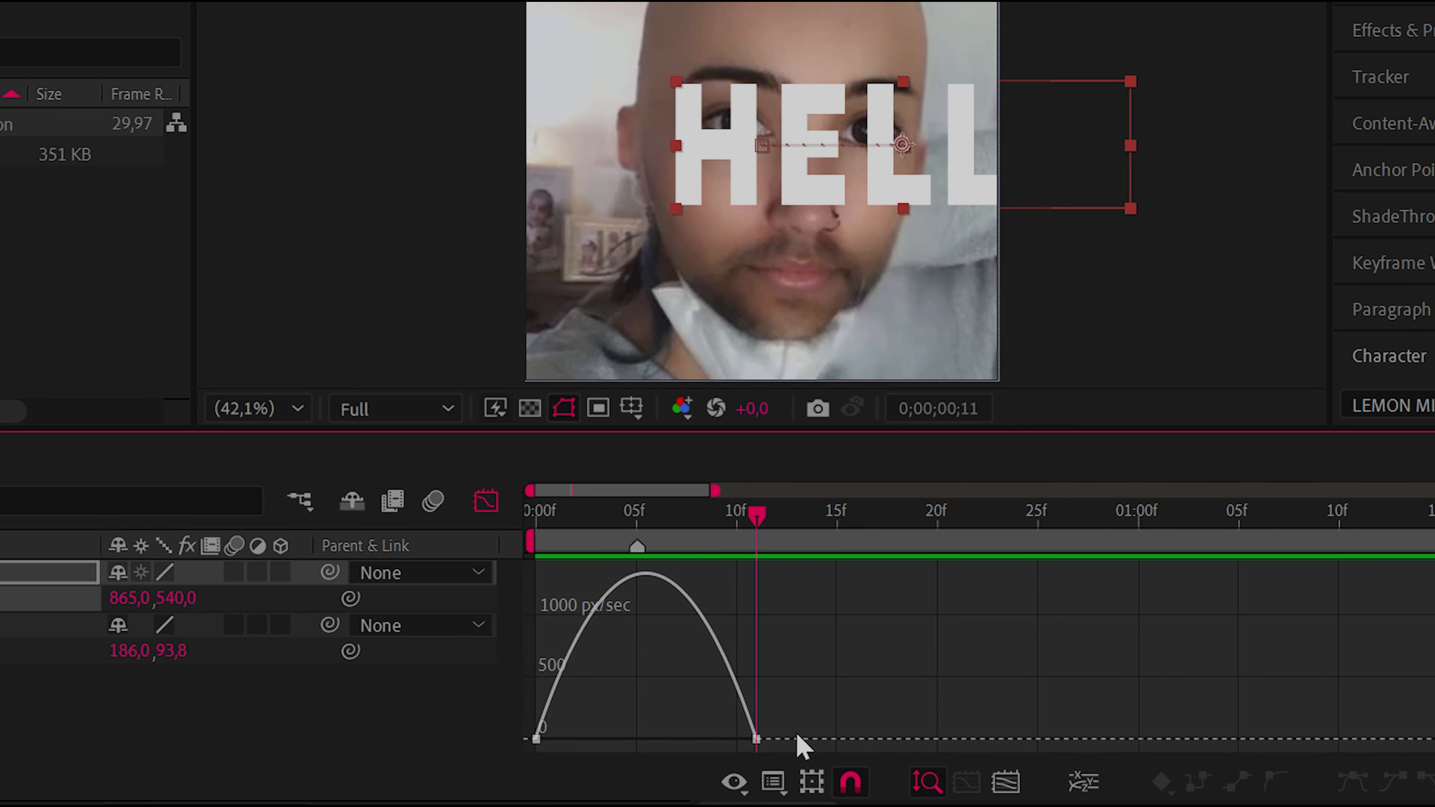
pyautogui.moveTo(801, 743); pyautogui.dragTo(420, 779)
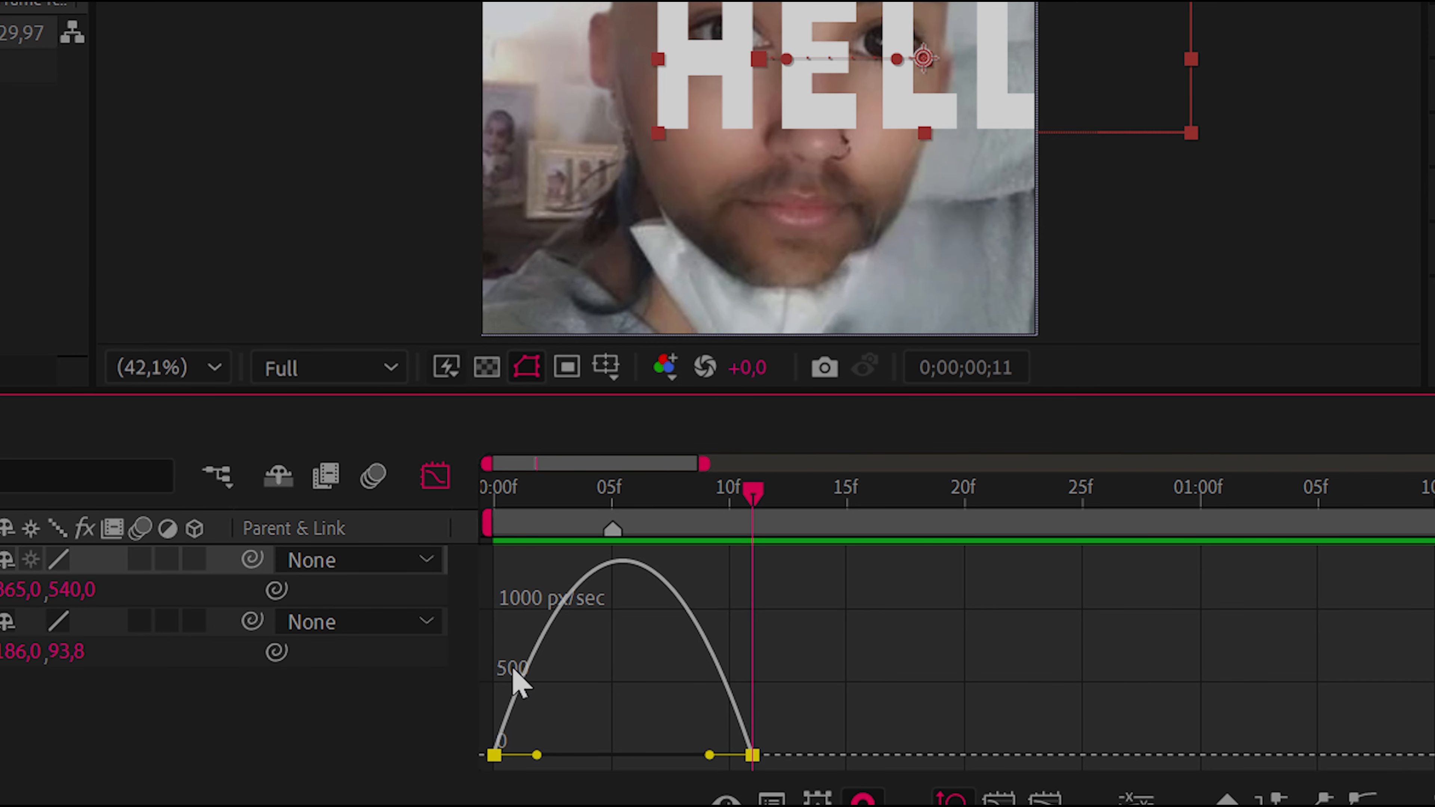
# Toggle the timeline repeatedly between the Graph Editor and the layer bars, ending in the layer bar view
pyautogui.hotkey('shift', 'F3')
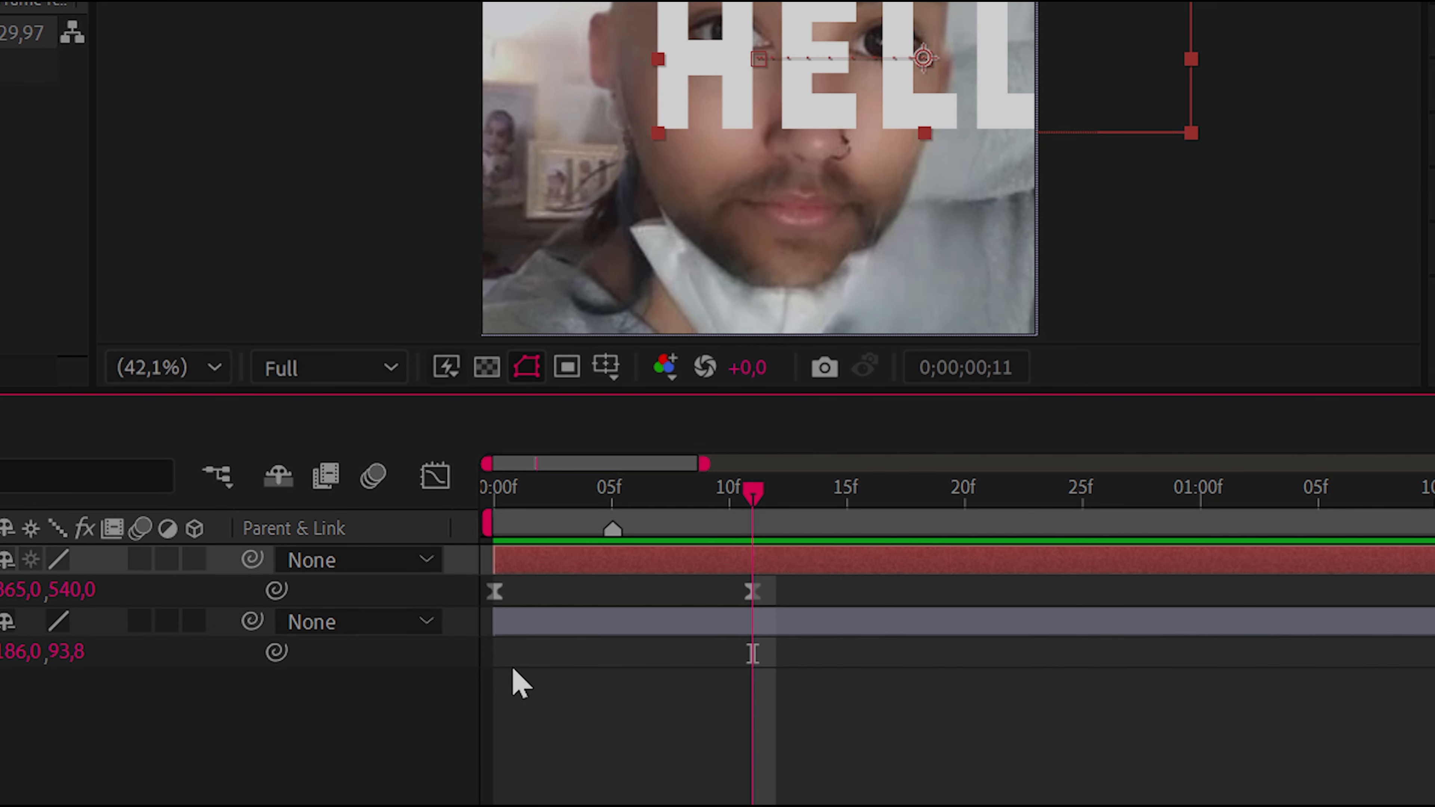
pyautogui.hotkey('shift', 'F3')
pyautogui.hotkey('shift', 'F3')
pyautogui.hotkey('shift', 'F3')
pyautogui.hotkey('shift', 'F3')
pyautogui.hotkey('shift', 'F3')
pyautogui.hotkey('shift', 'F3')
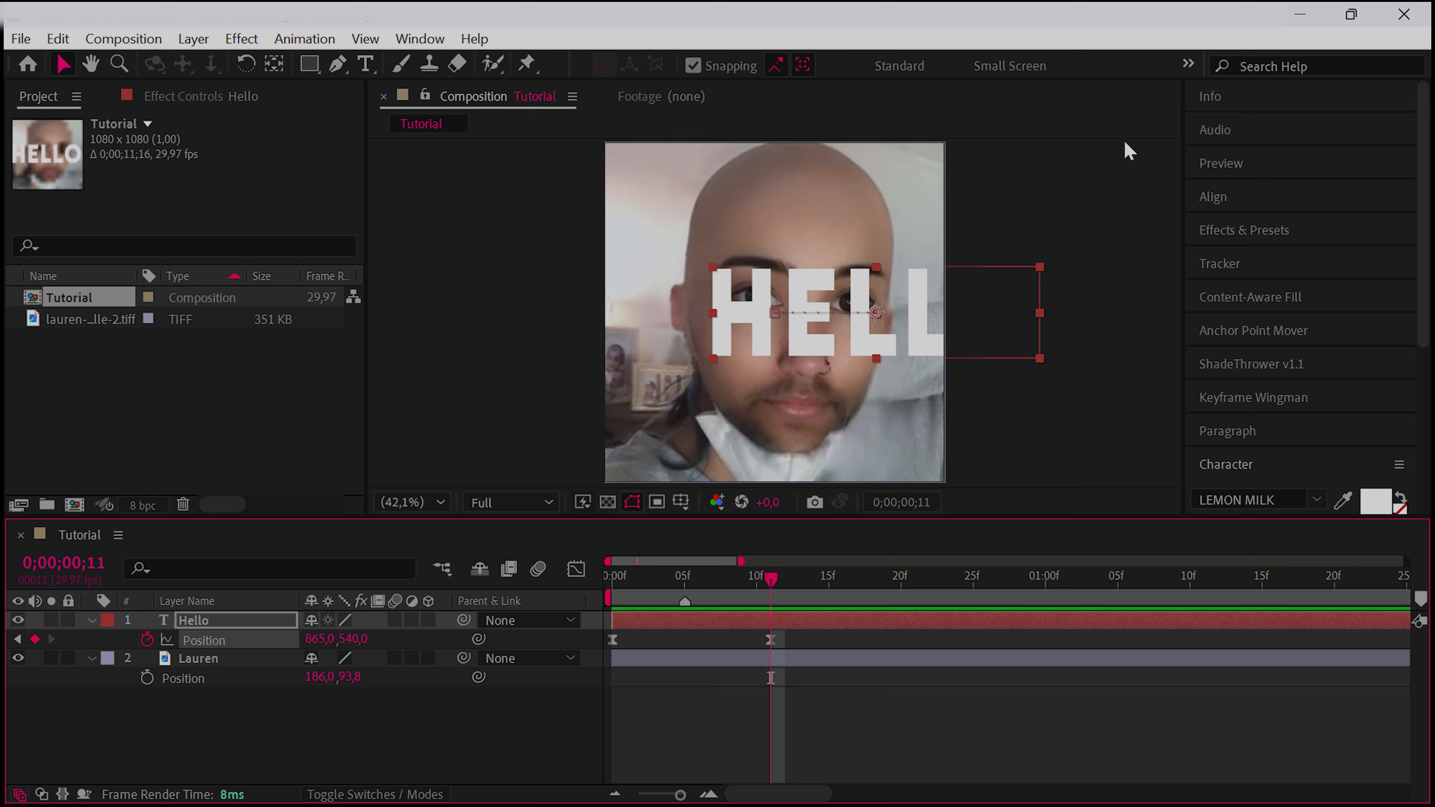
pyautogui.hotkey('shift', 'F3')
pyautogui.hotkey('shift', 'F3')
pyautogui.hotkey('shift', 'F3')
pyautogui.hotkey('shift', 'F3')
pyautogui.hotkey('shift', 'F3')
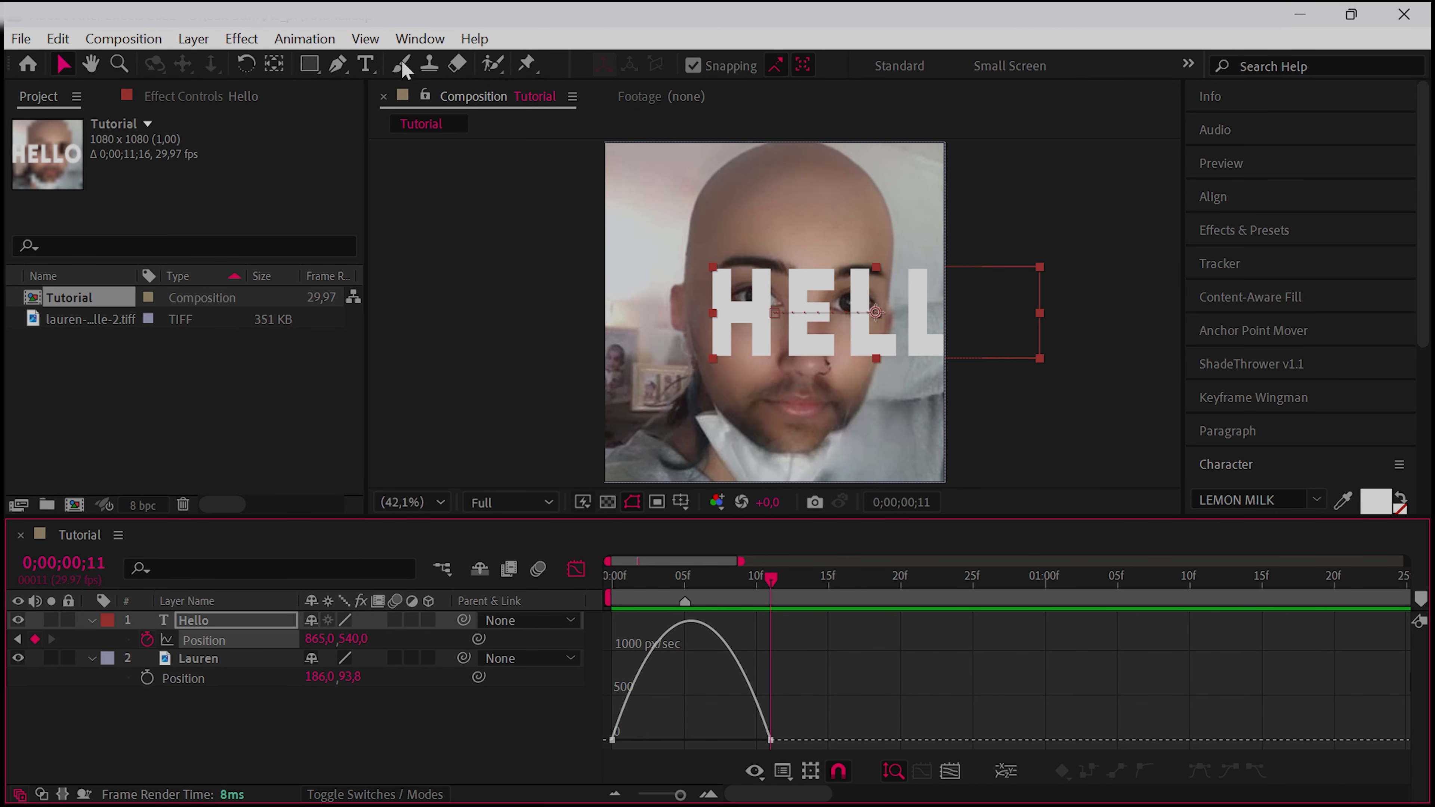
pyautogui.hotkey('shift', 'F3')
pyautogui.hotkey('shift', 'F3')
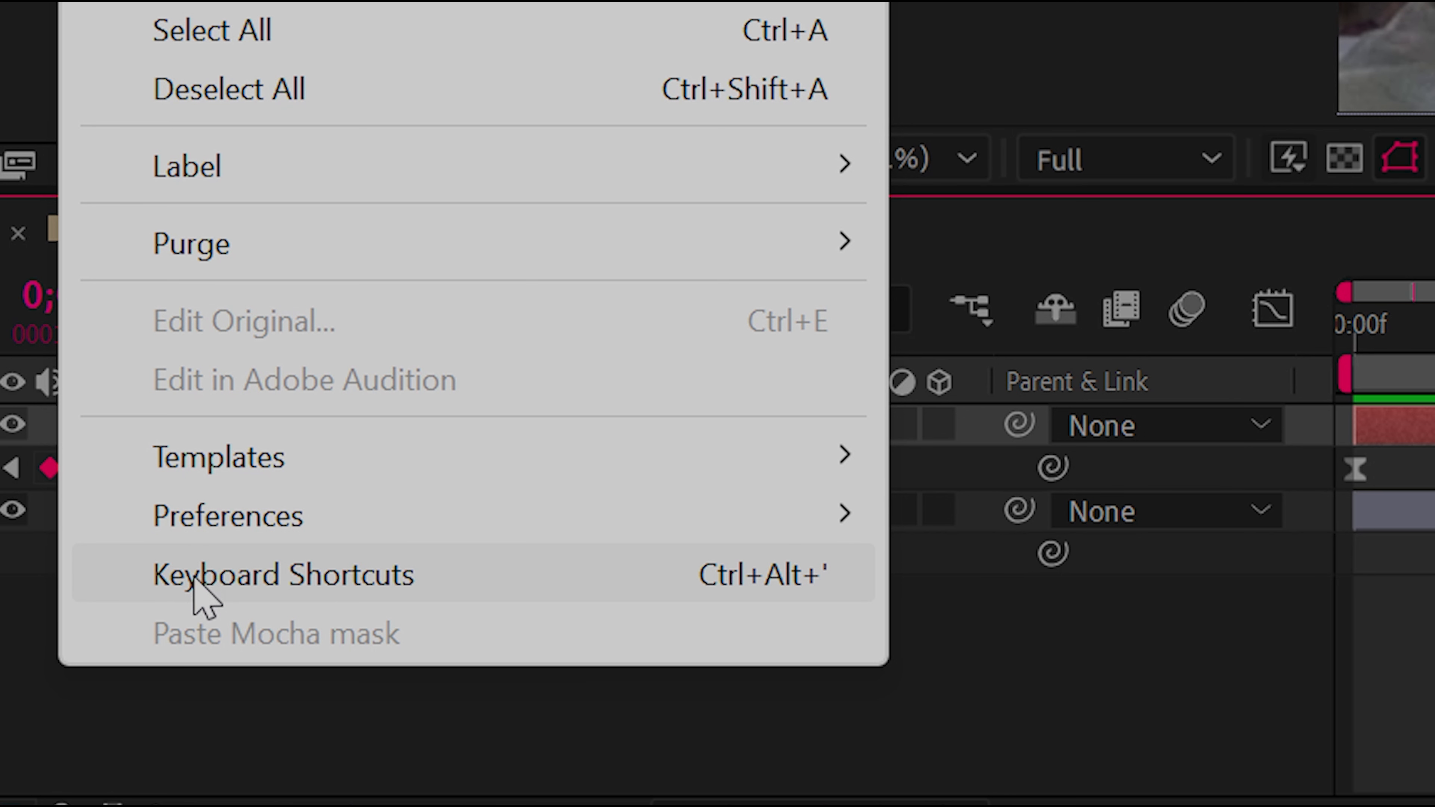
# Open the keyboard shortcut editor and search the command list for "Show Graph"
pyautogui.click(195, 576)
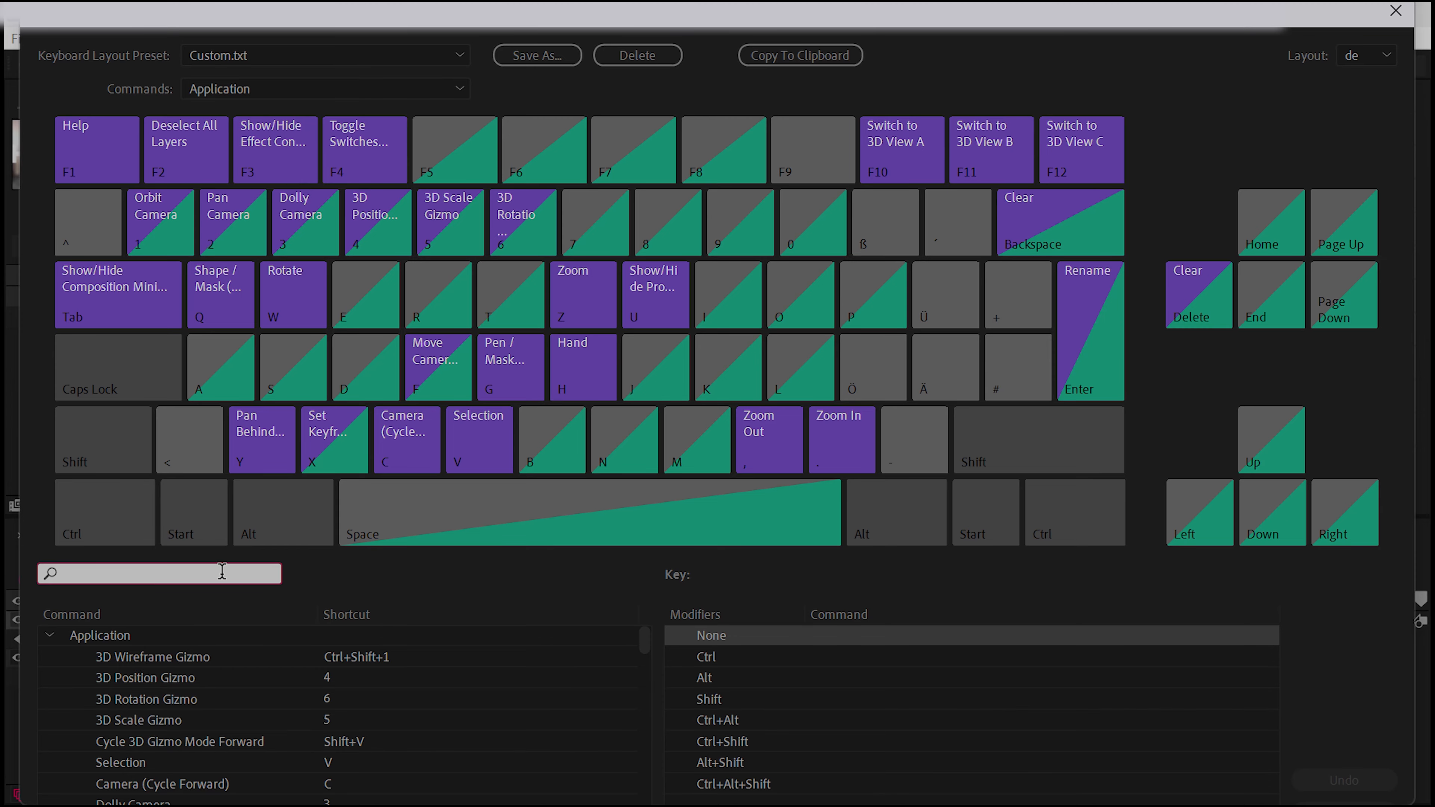
pyautogui.write('Show Gr')
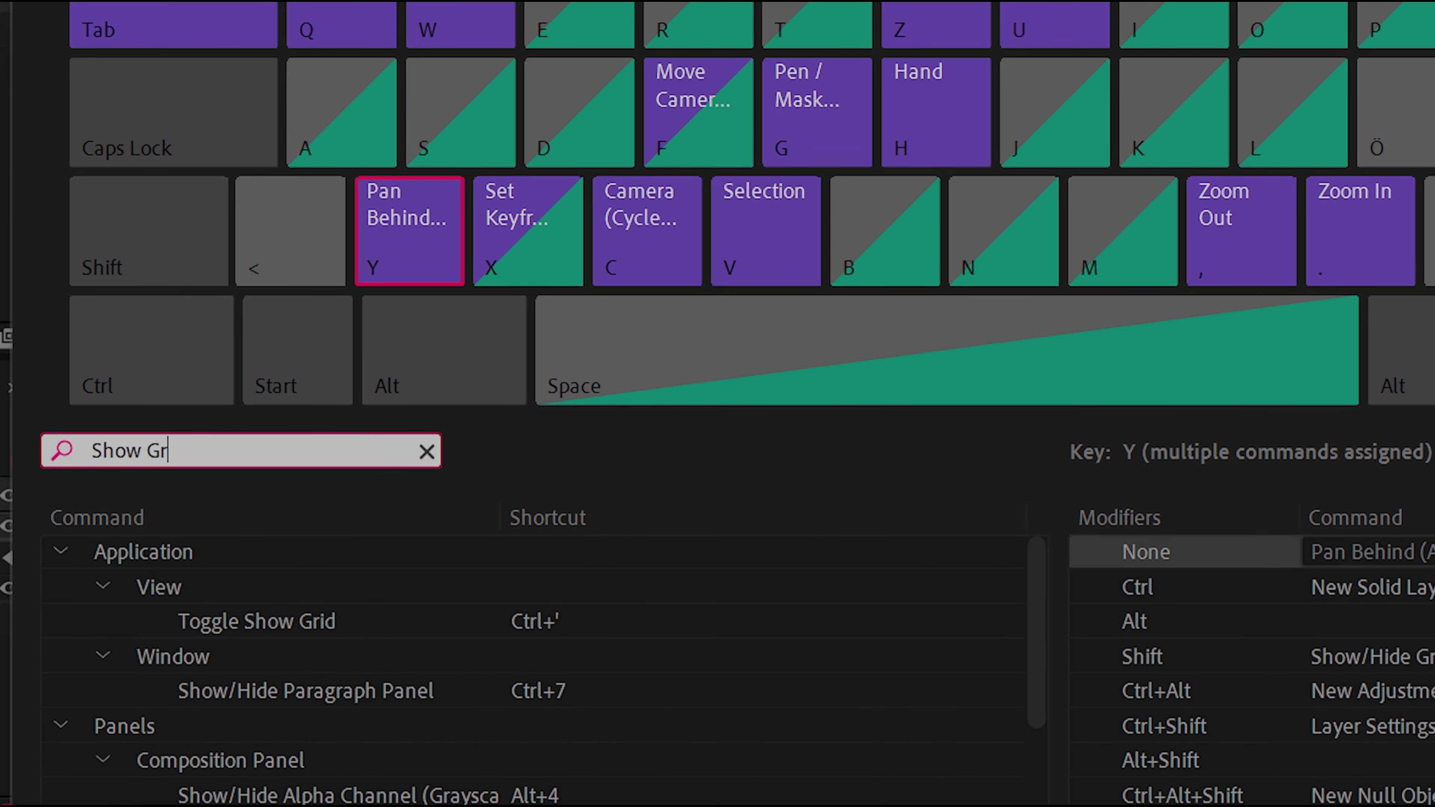
pyautogui.write('aph')
pyautogui.click(637, 729)
pyautogui.click(551, 760)
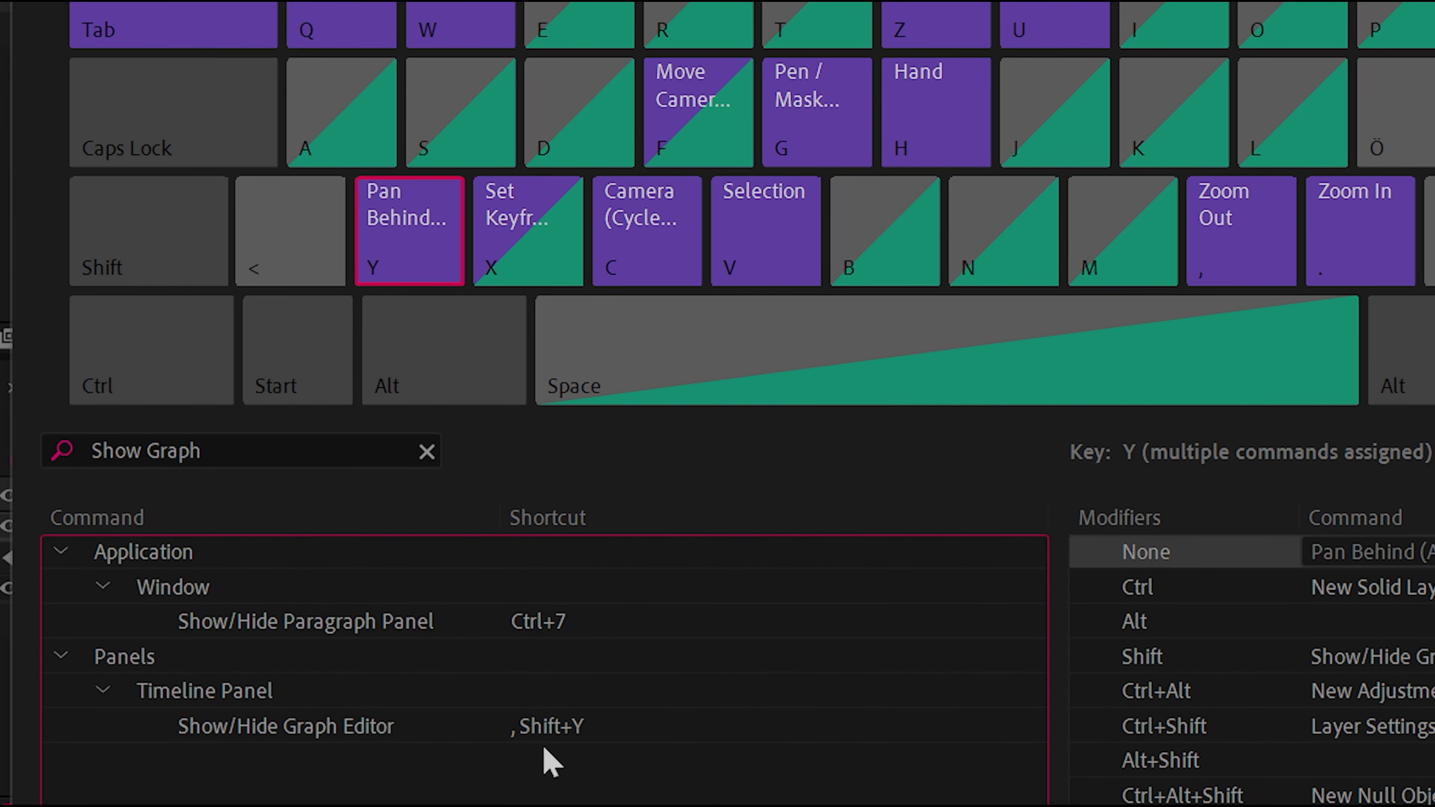
# Try to assign the Show/Hide Graph Editor command to a Ctrl combination on the keyboard layout
pyautogui.click(380, 734)
pyautogui.press('ctrl')
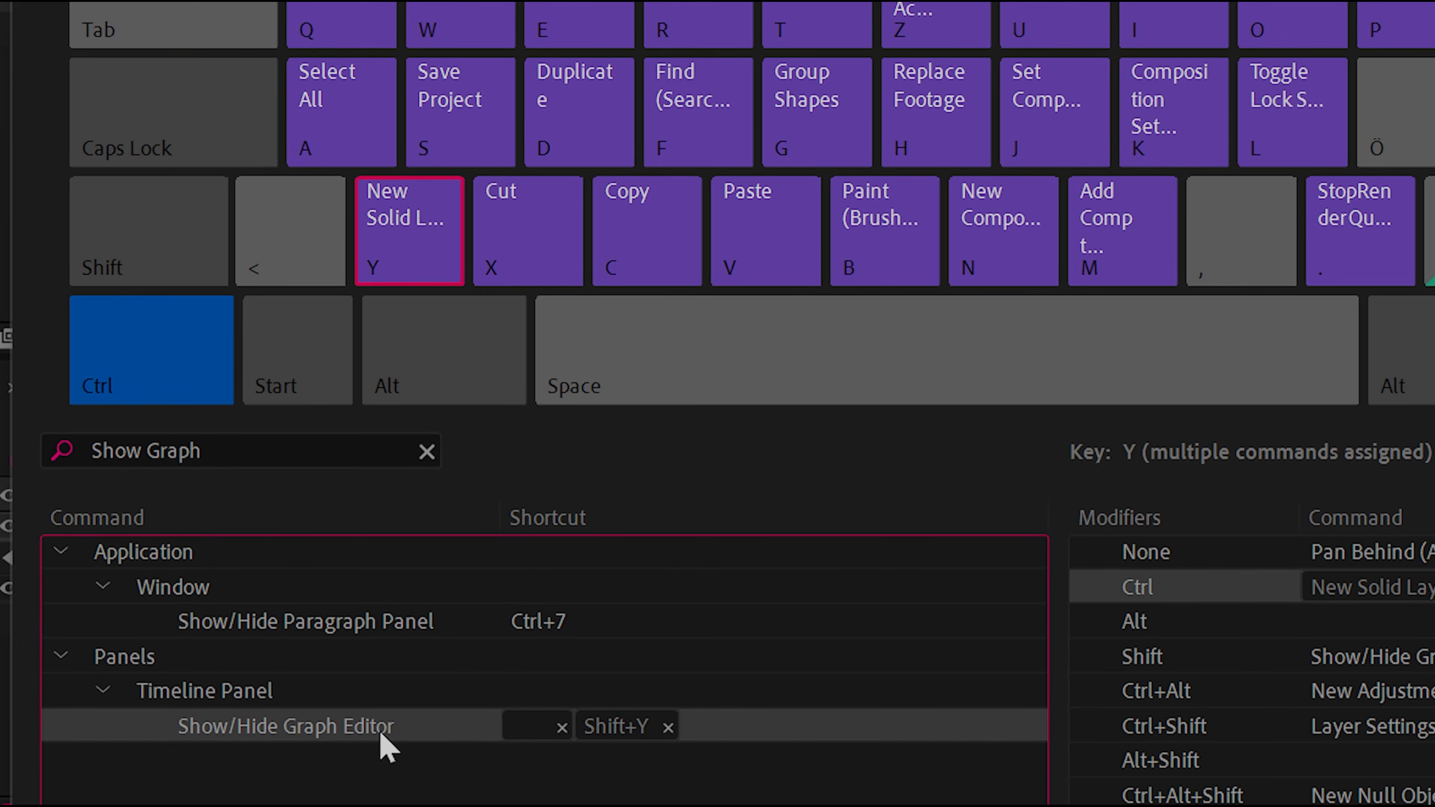
pyautogui.moveTo(317, 731); pyautogui.dragTo(384, 583)
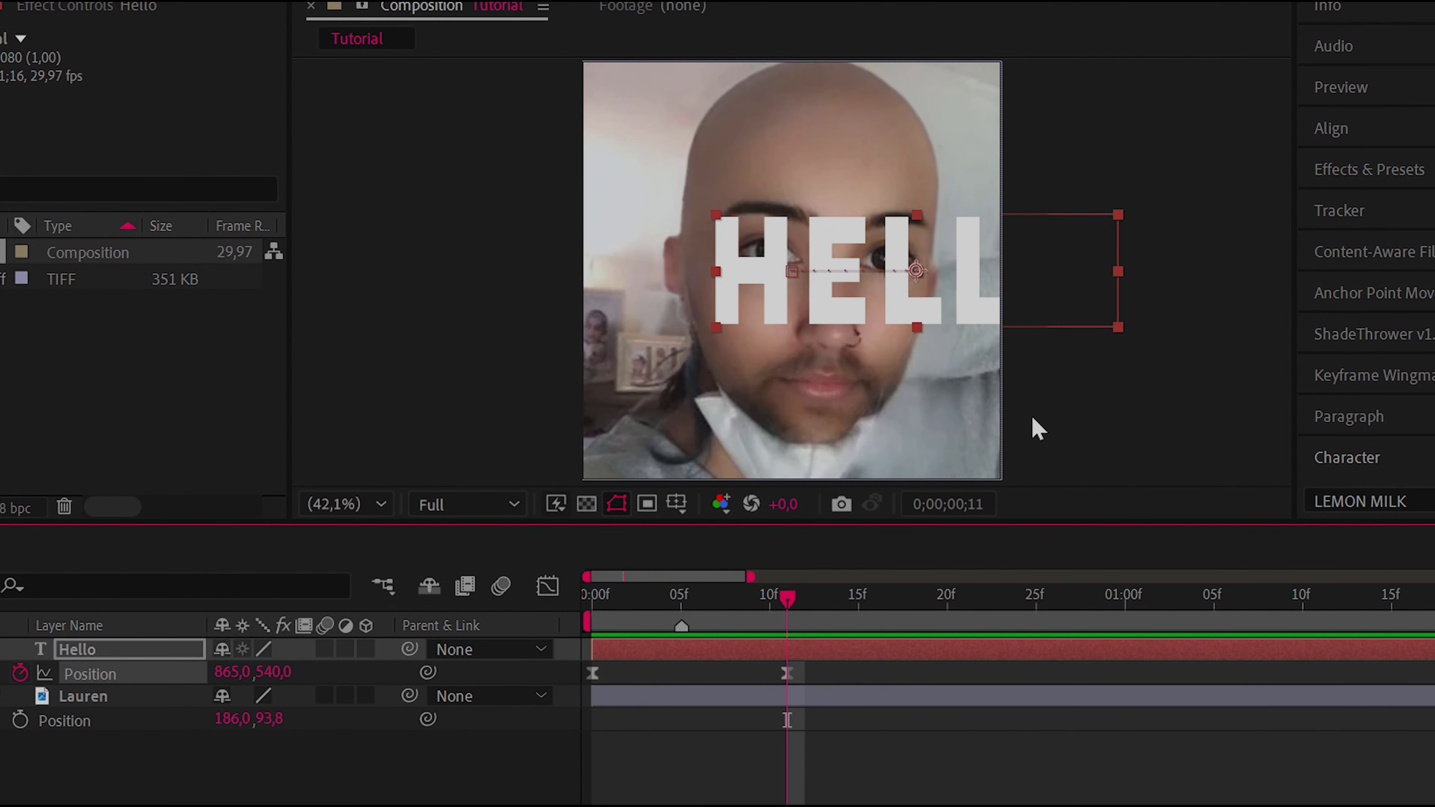
pyautogui.moveTo(849, 682); pyautogui.dragTo(584, 685)
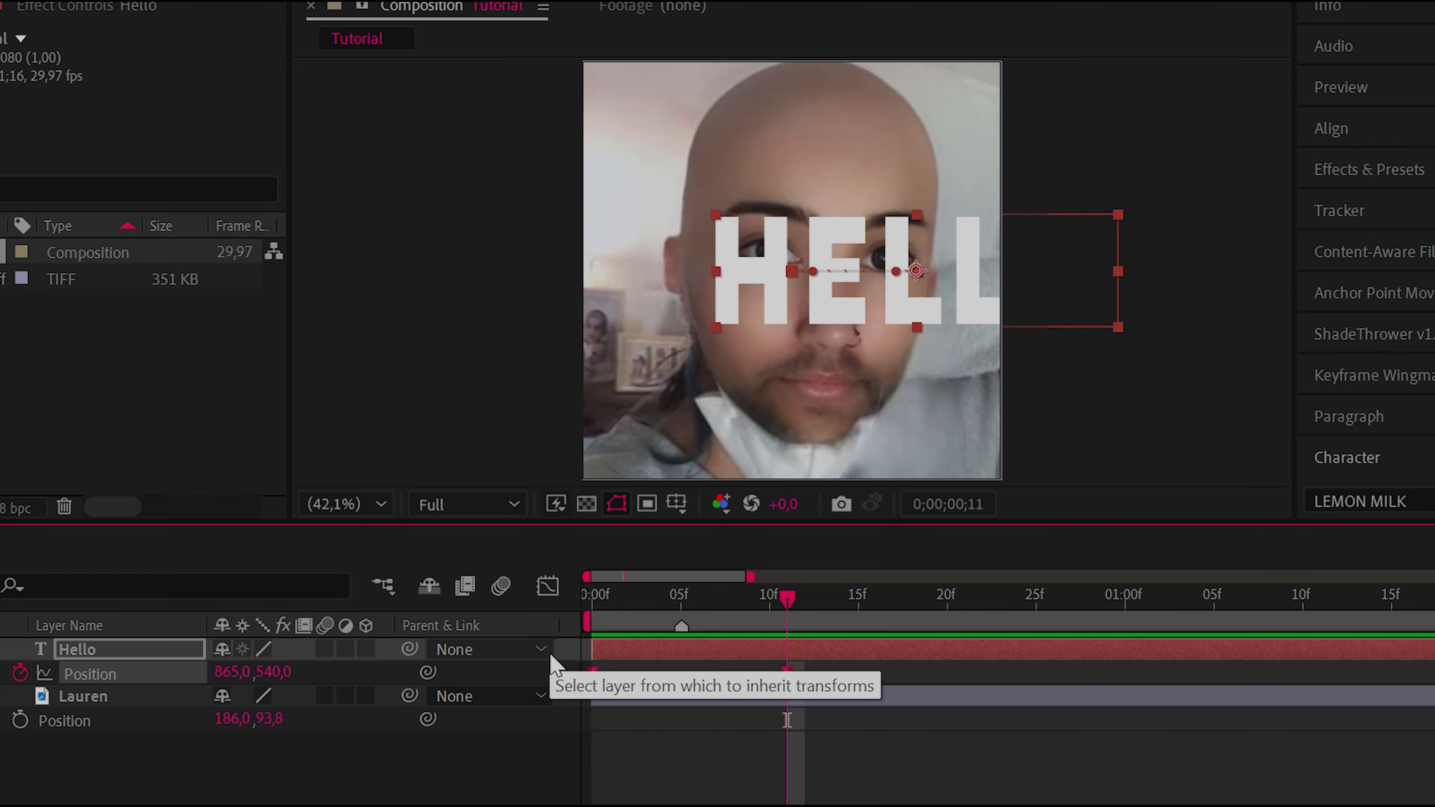
pyautogui.click(647, 716)
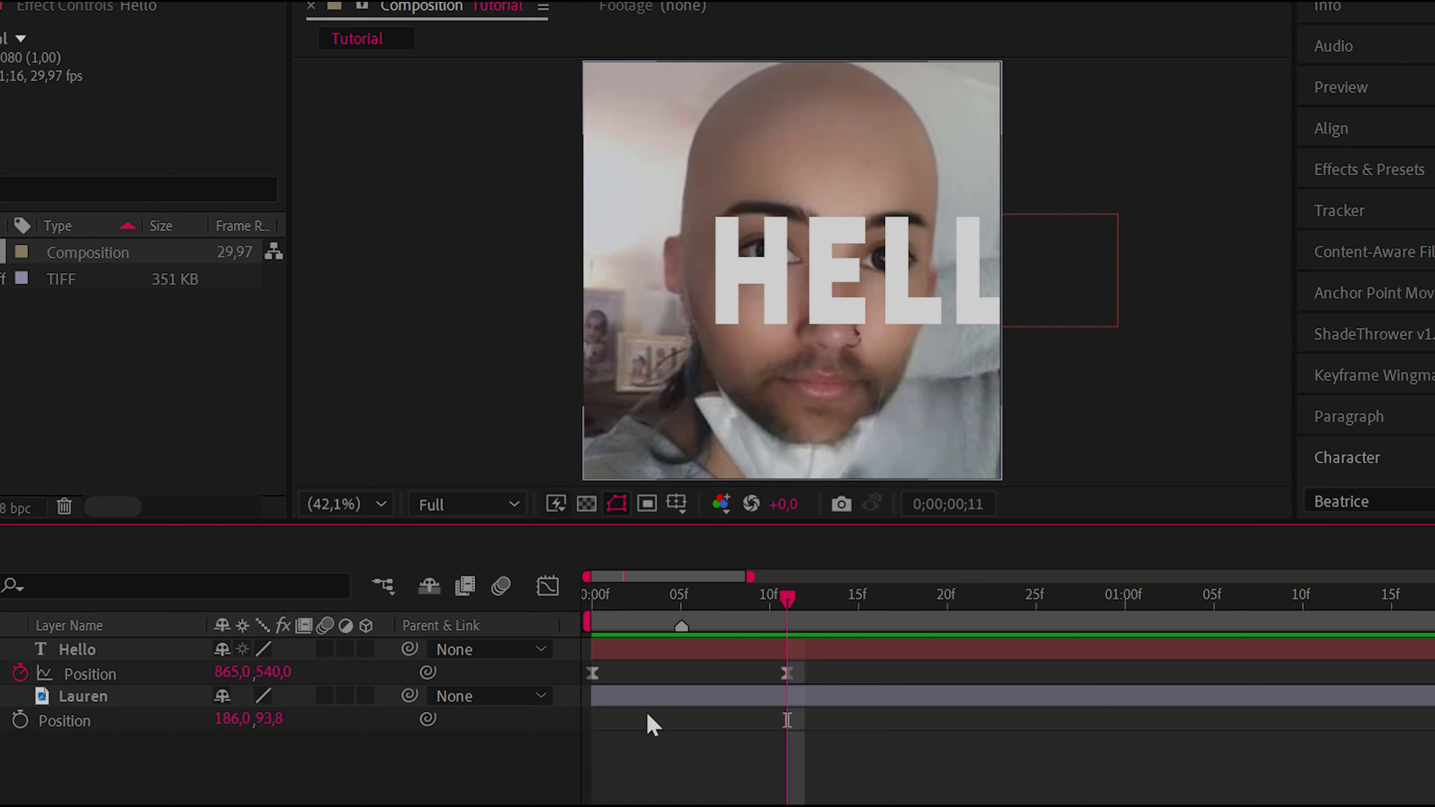
# Switch the timeline back and forth between the Graph Editor and the layer bars, finishing on the layer bars
pyautogui.hotkey('shift', 'F3')
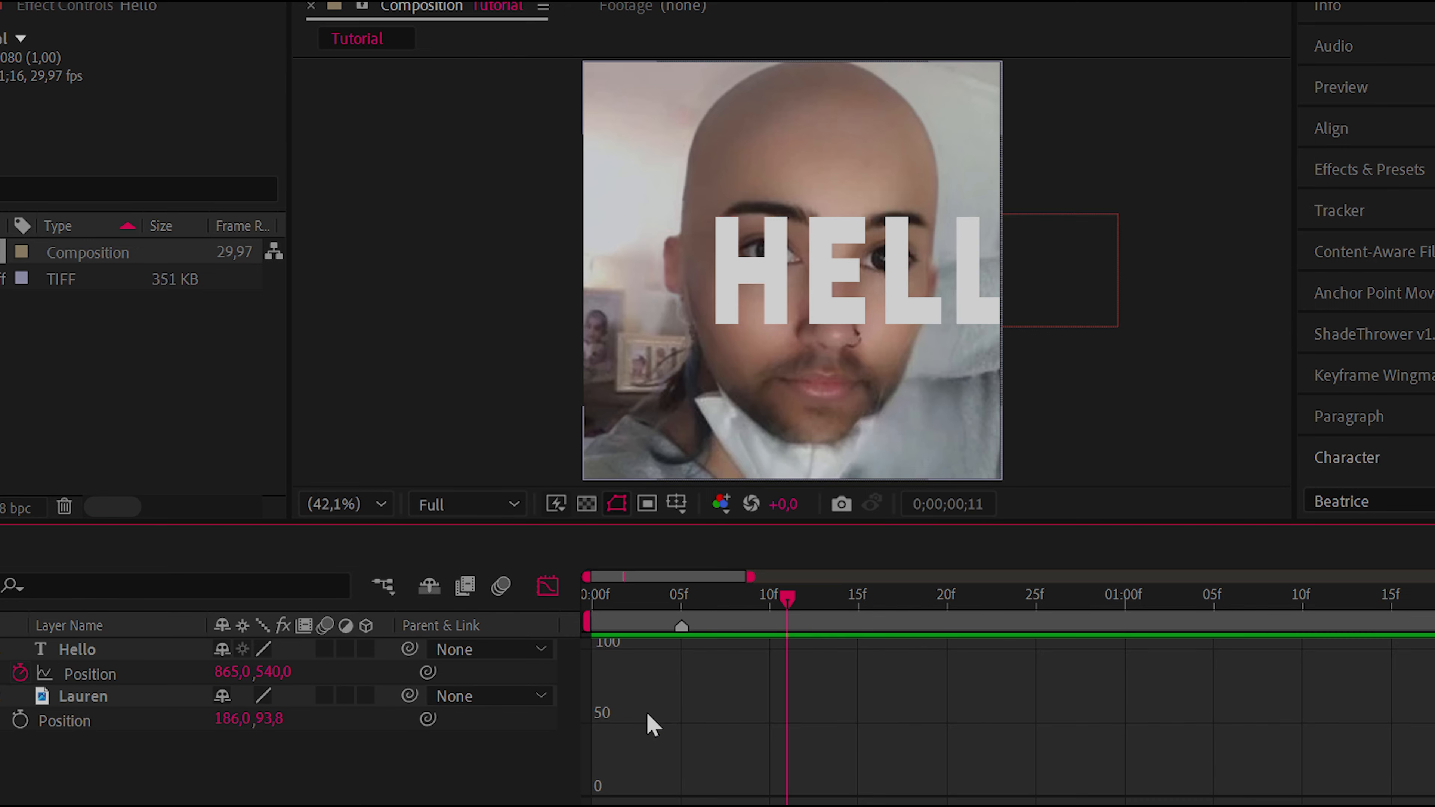
pyautogui.hotkey('shift', 'F3')
pyautogui.hotkey('shift', 'F3')
pyautogui.hotkey('shift', 'F3')
pyautogui.hotkey('shift', 'F3')
pyautogui.hotkey('shift', 'F3')
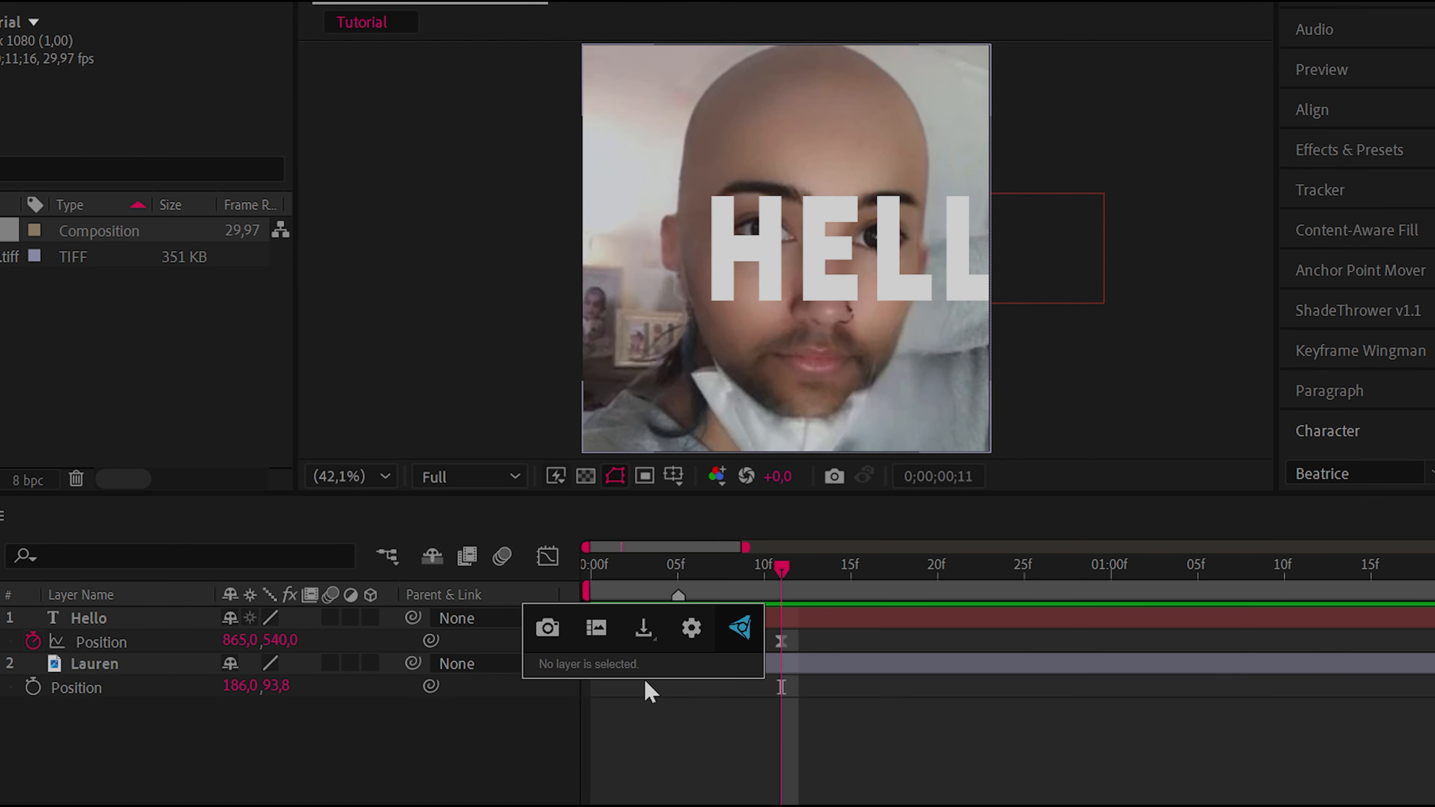
# Open FX Console with no layer selected, view its screenshot export options and close it
pyautogui.press('Escape')
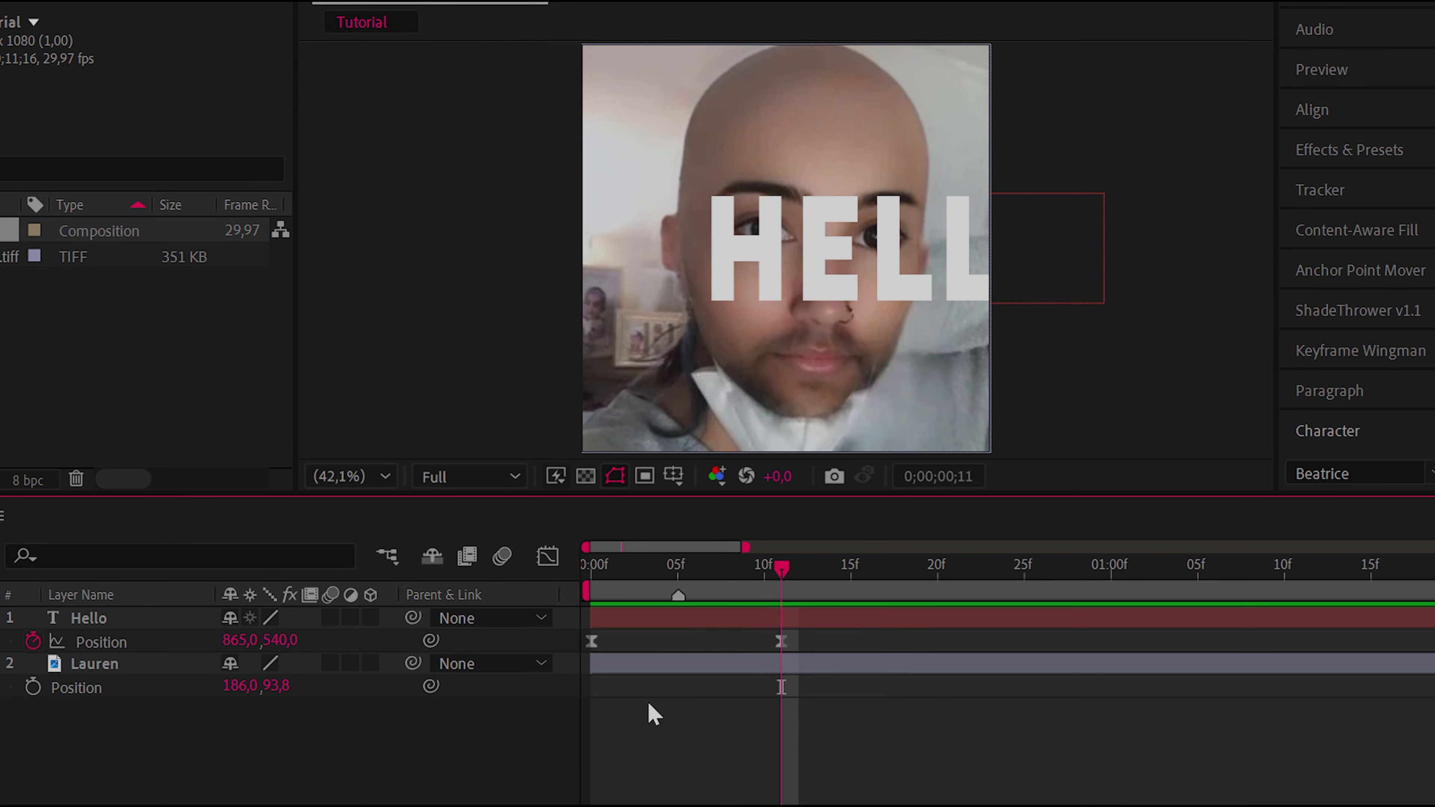
pyautogui.hotkey('ctrl', 'space')
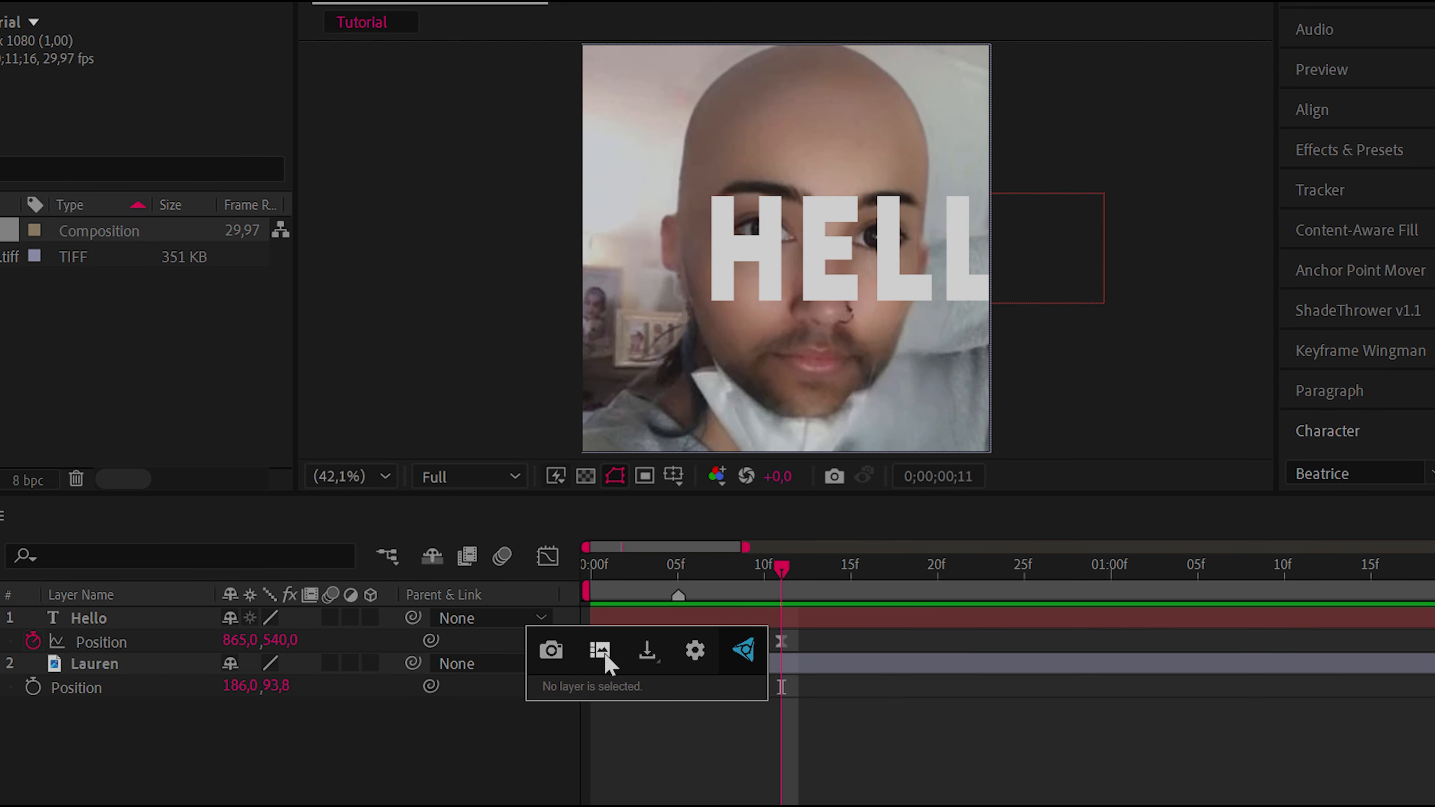
pyautogui.click(657, 657)
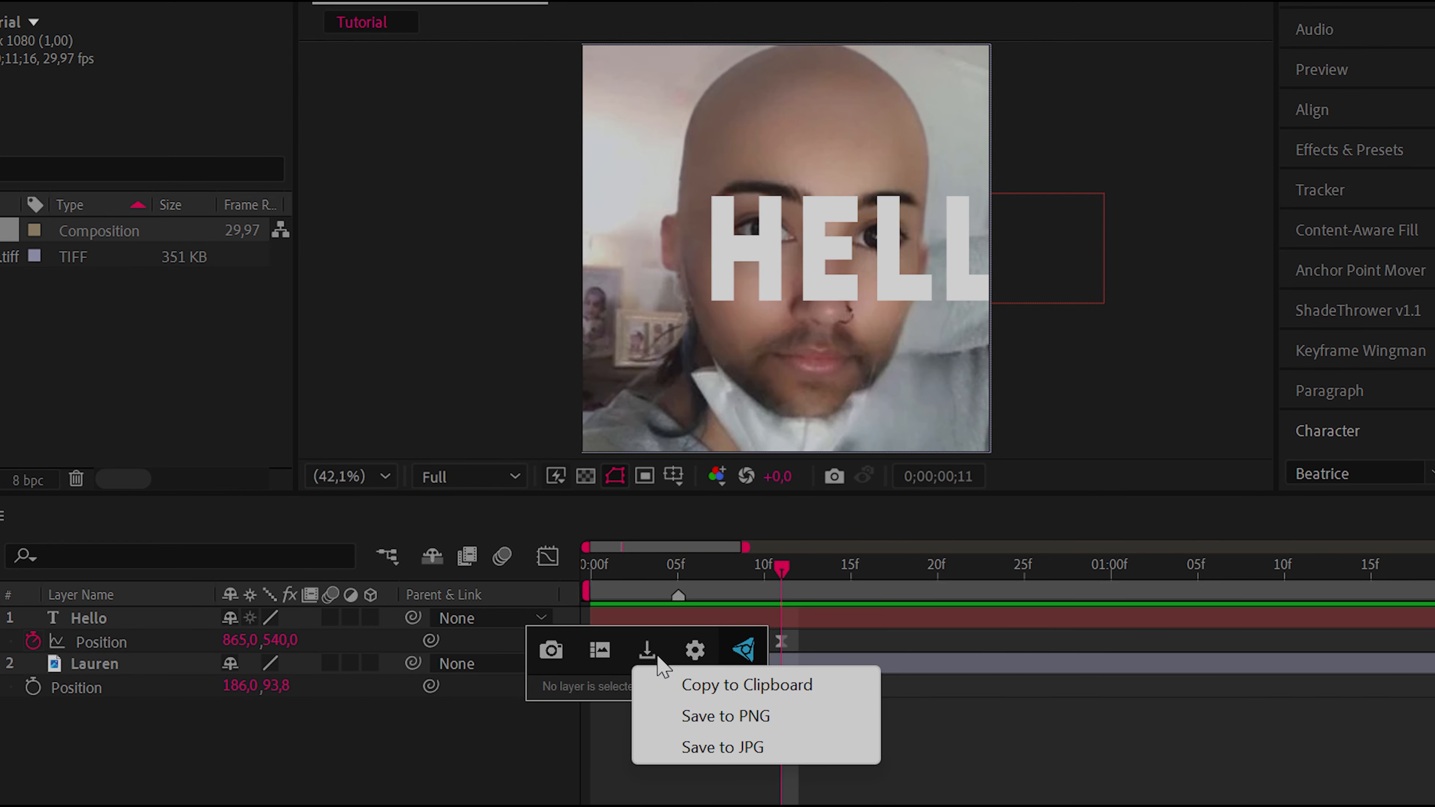
pyautogui.click(575, 683)
pyautogui.click(903, 734)
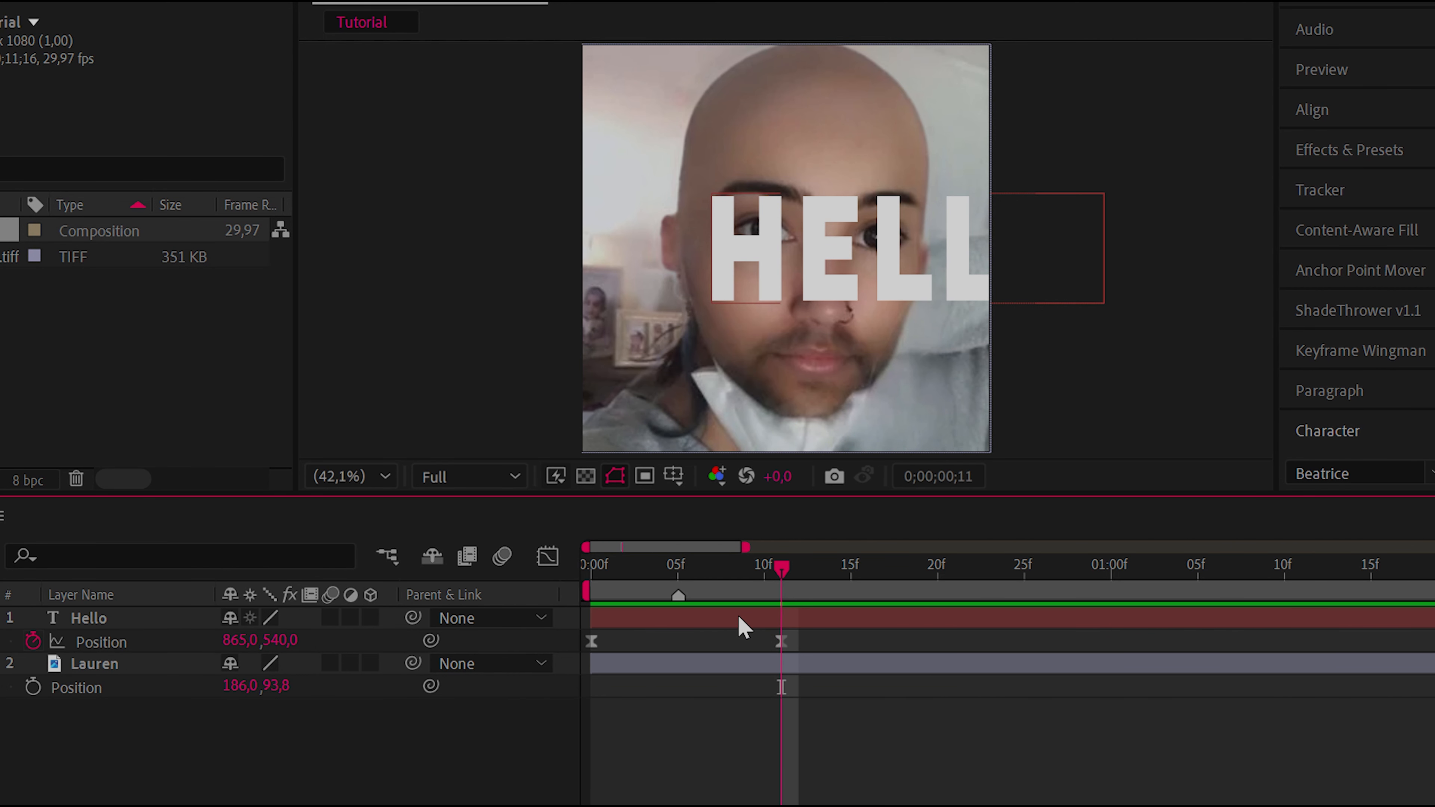
# Apply Motion Tile to the portrait image layer using FX Console, with Output Width 630 and Output Height 300
pyautogui.click(740, 671)
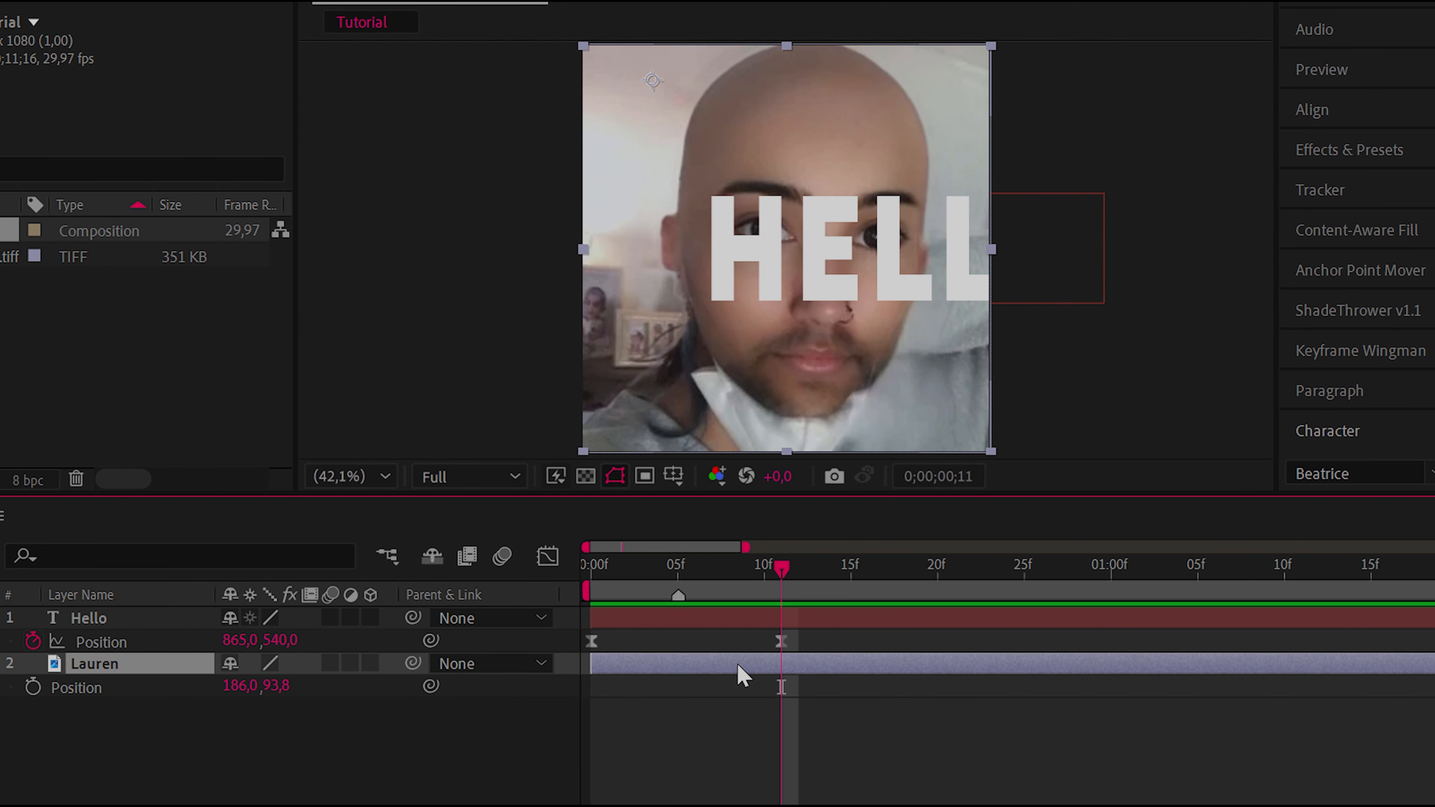
pyautogui.hotkey('ctrl', 'space')
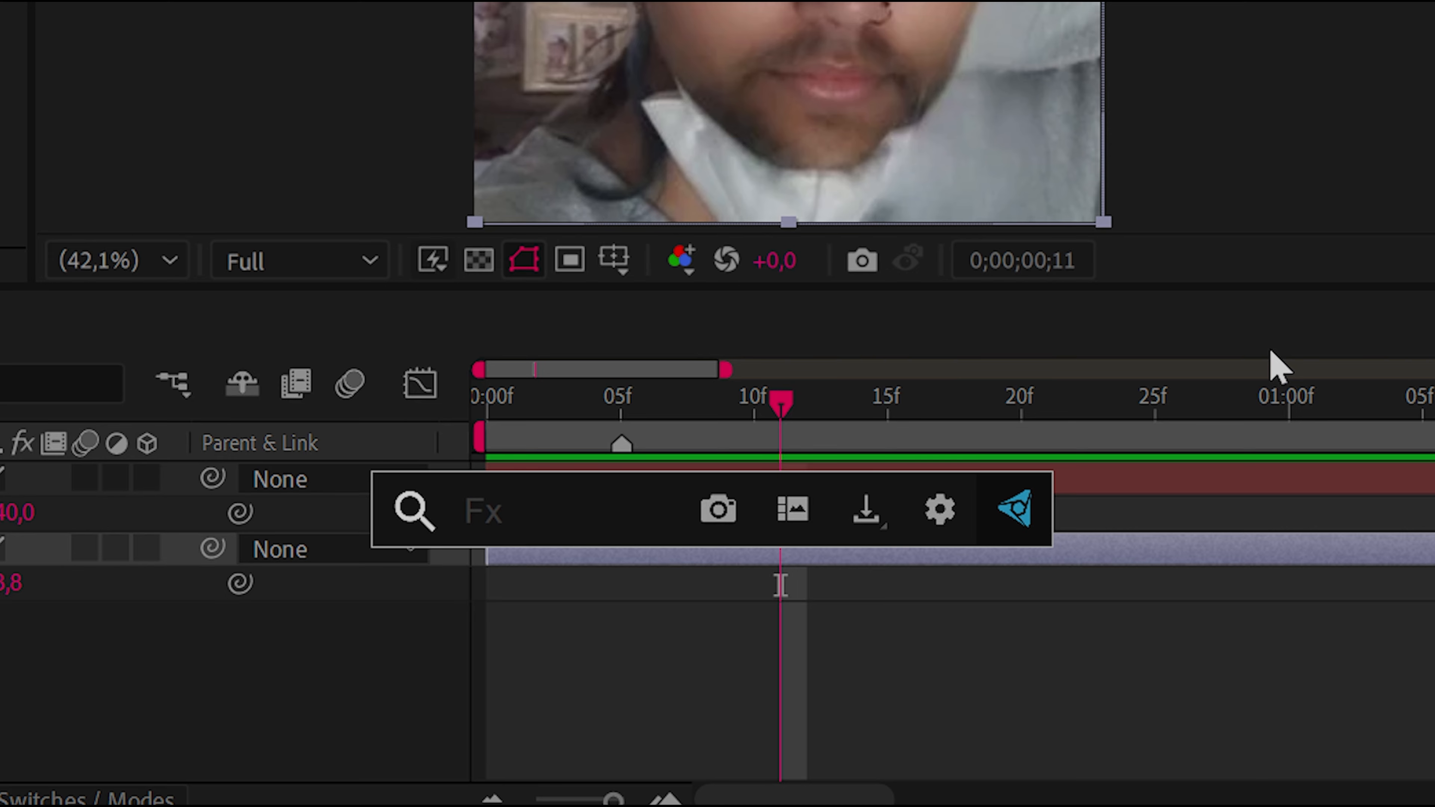
pyautogui.write('motion ')
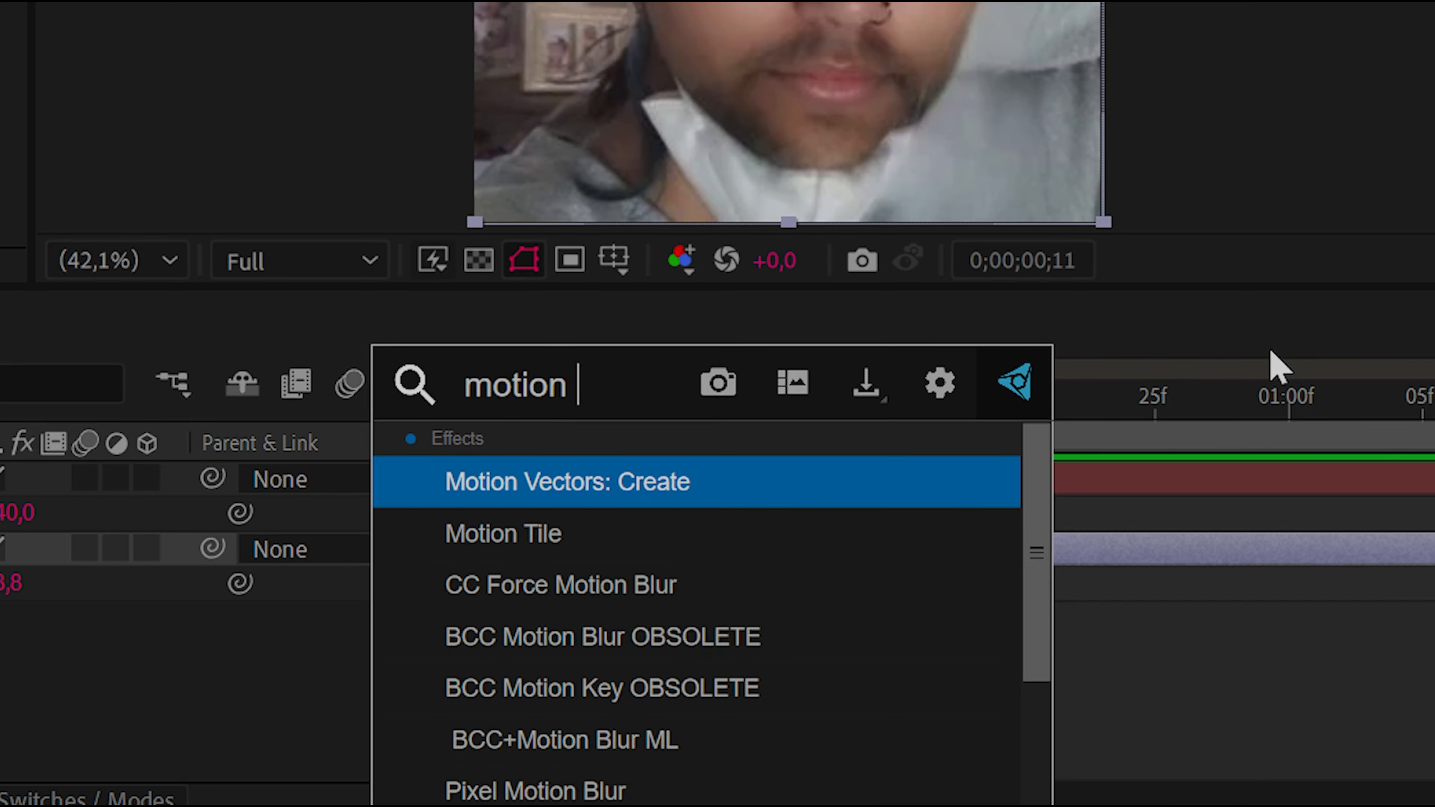
pyautogui.write('tile')
pyautogui.press('Return')
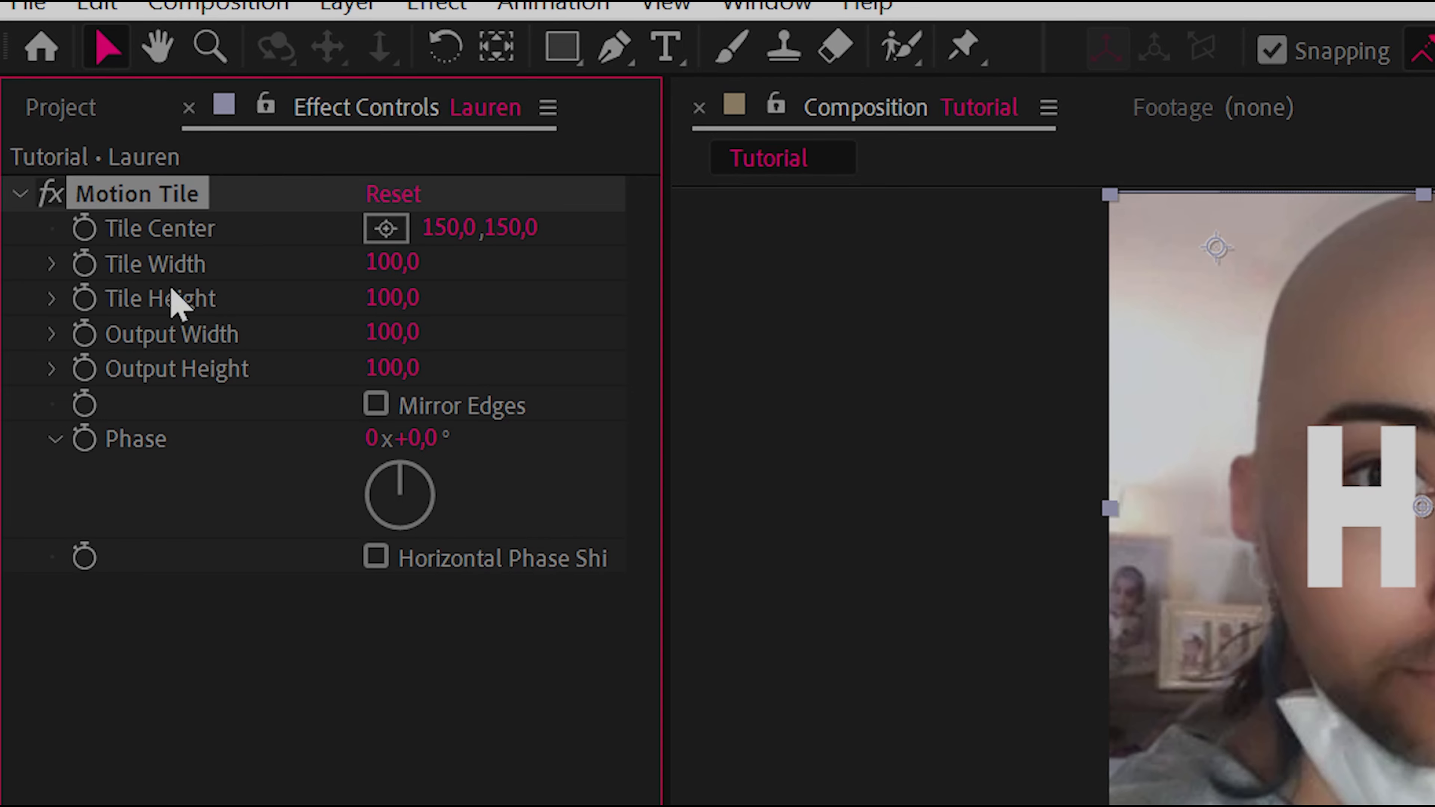
pyautogui.moveTo(408, 334); pyautogui.dragTo(516, 342)
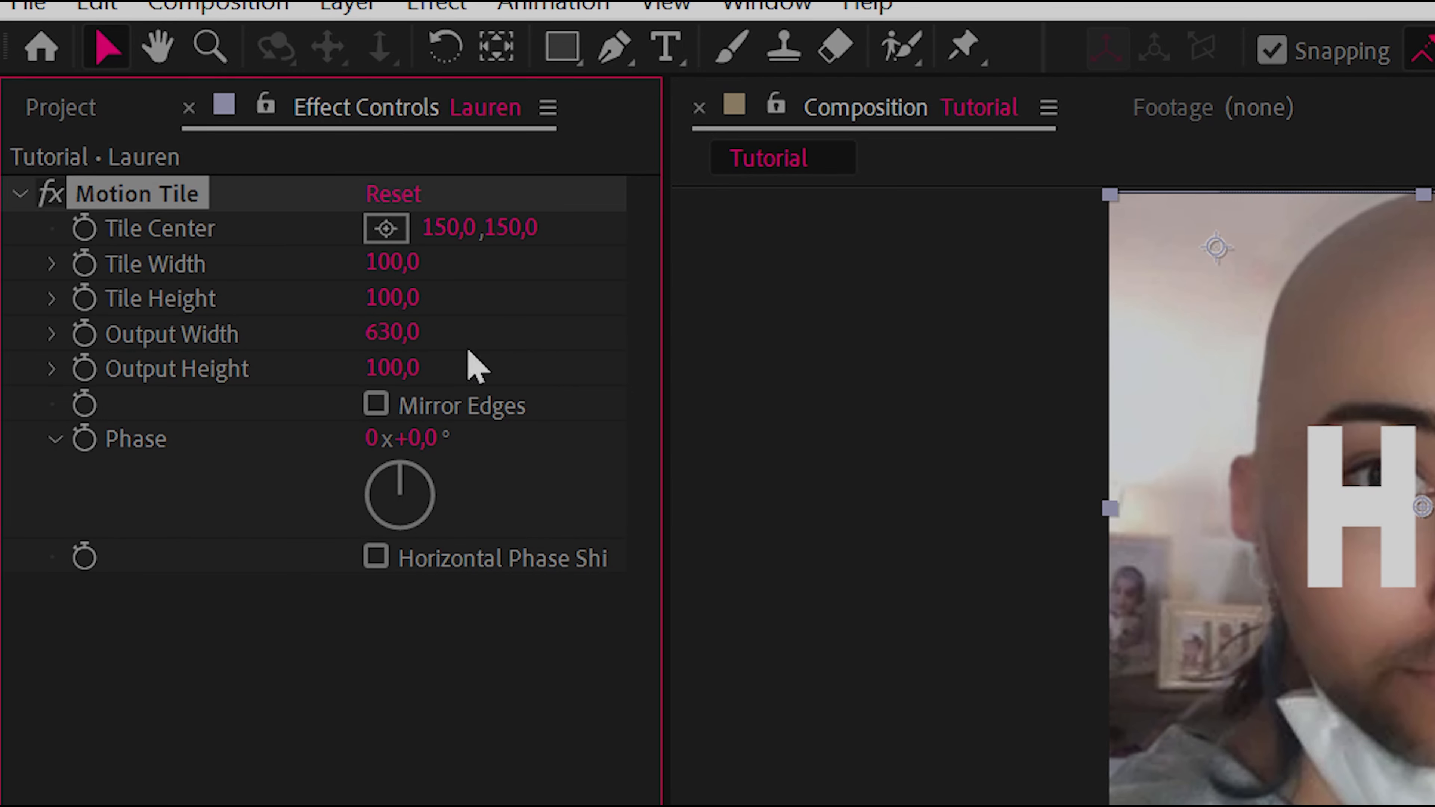
pyautogui.moveTo(394, 388); pyautogui.dragTo(449, 403)
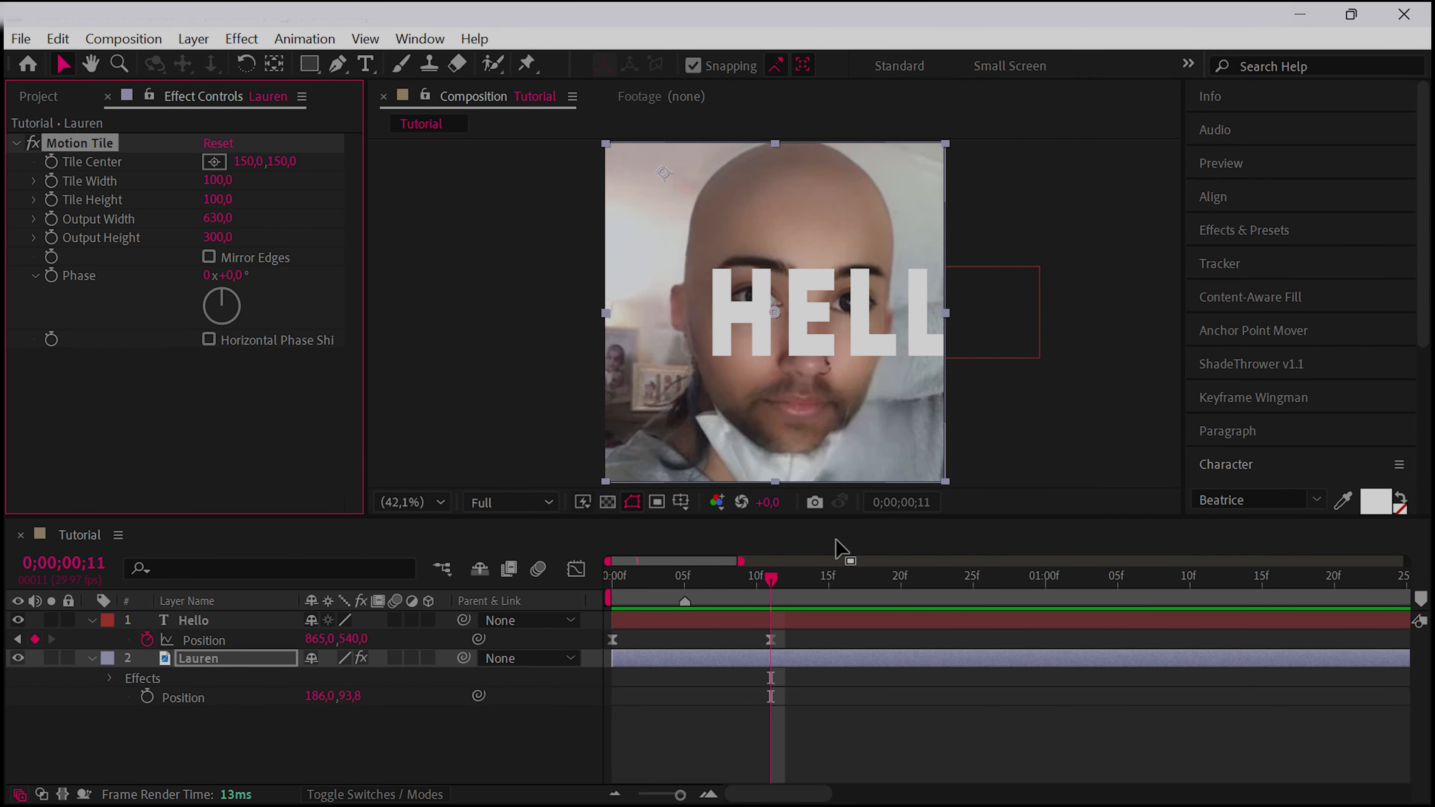
# Search the FX Console effects for "glow" with the portrait image layer selected
pyautogui.hotkey('ctrl', 'space')
pyautogui.write('skrjtöpdn')
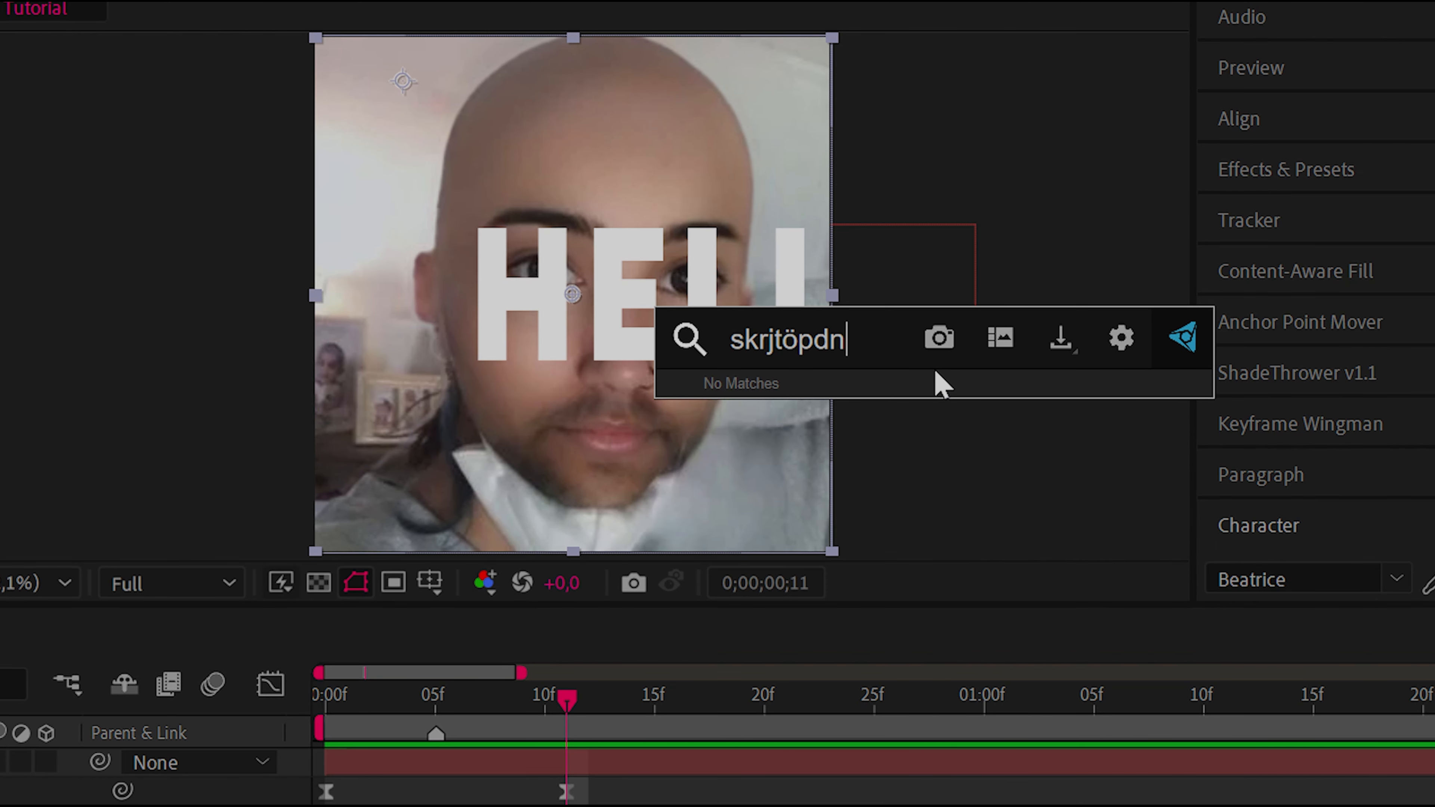
pyautogui.press('BackSpace')
pyautogui.press('BackSpace')
pyautogui.press('BackSpace')
pyautogui.press('BackSpace')
pyautogui.press('BackSpace')
pyautogui.press('BackSpace')
pyautogui.press('BackSpace')
pyautogui.press('BackSpace')
pyautogui.press('BackSpace')
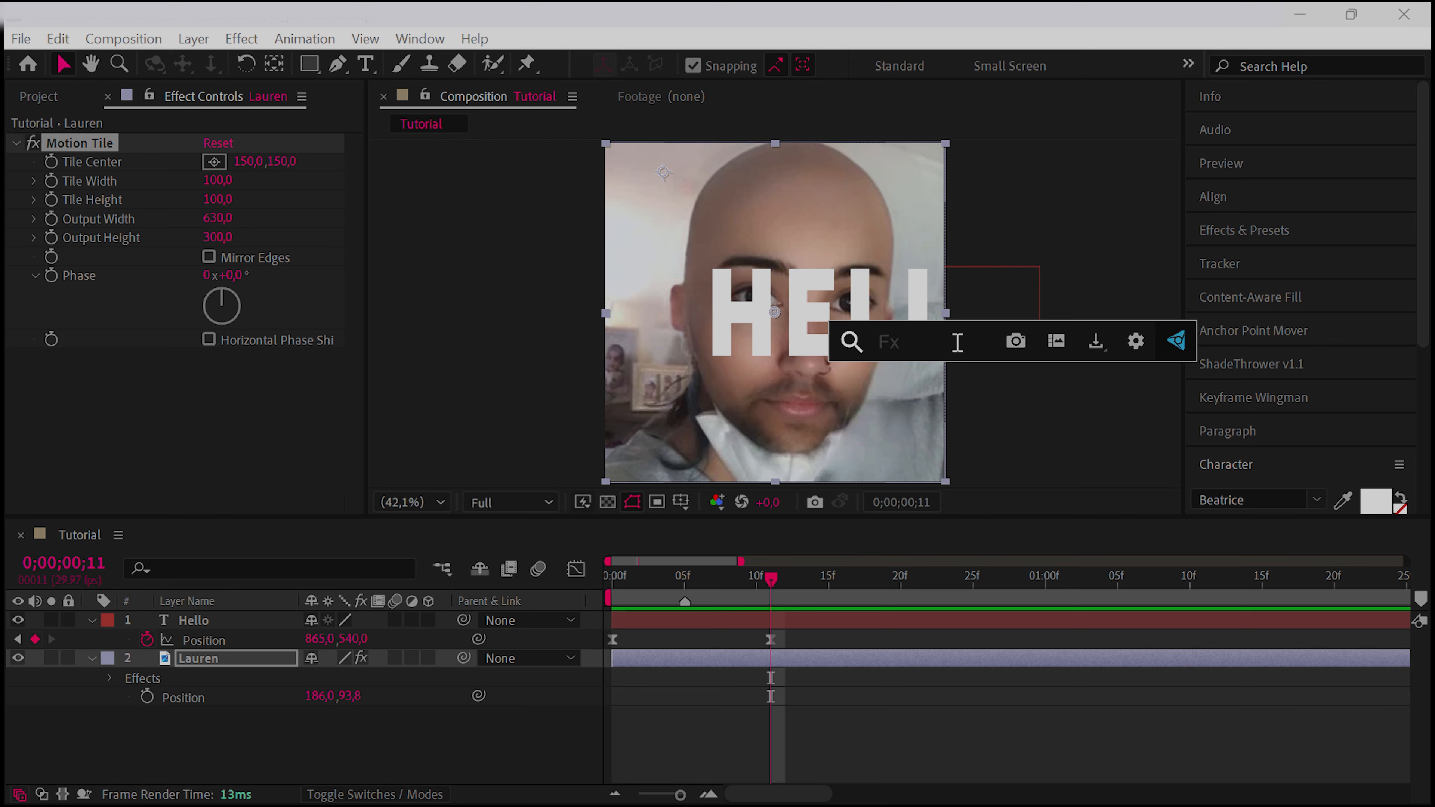
pyautogui.write('glow')
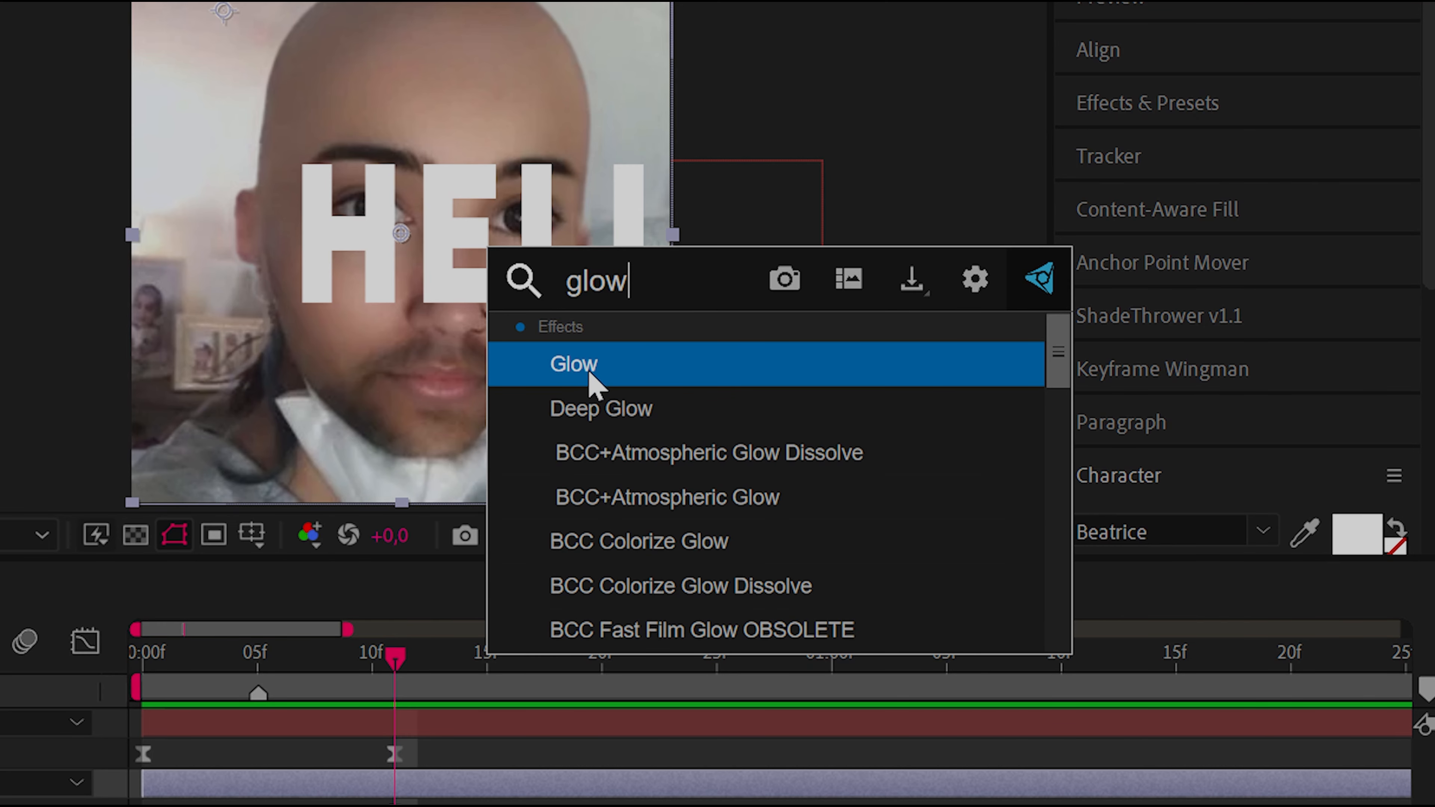
# Import the saved FX Console preferences with their effect shortcuts and favorites
pyautogui.click(972, 282)
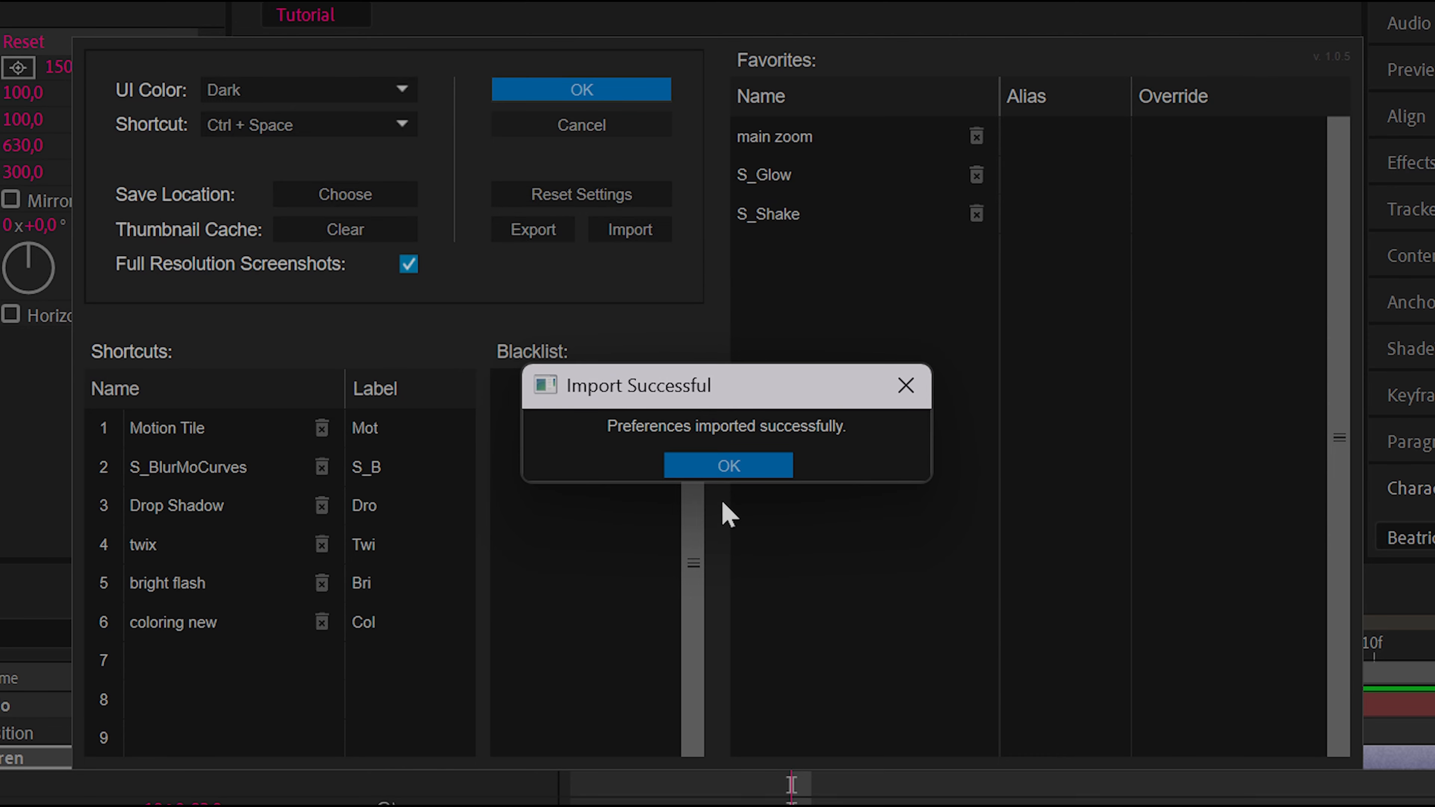
pyautogui.click(728, 462)
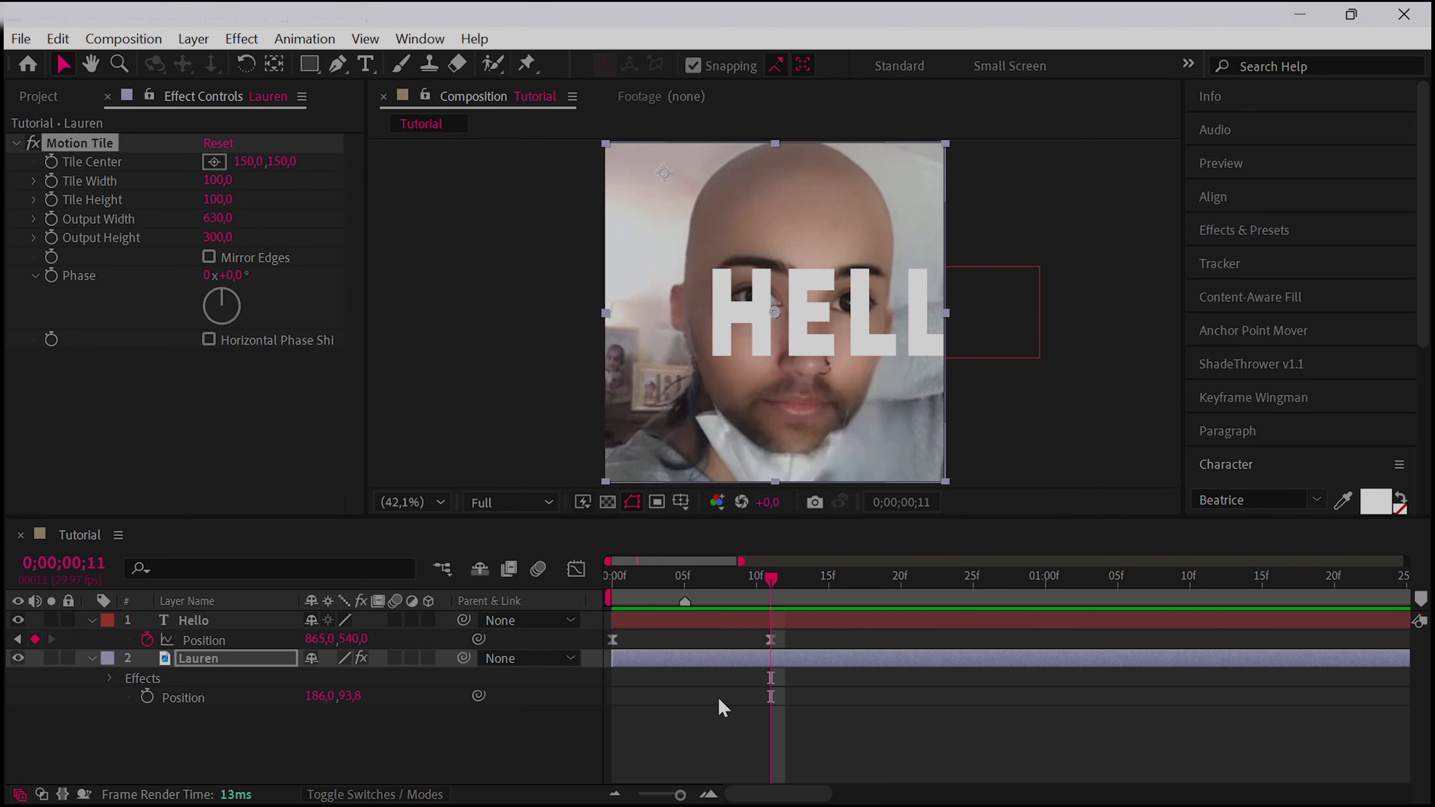
# Try the S_BlurMoCurves effect shortcut from FX Console on the portrait image layer and delete the added effect
pyautogui.hotkey('ctrl', 'space')
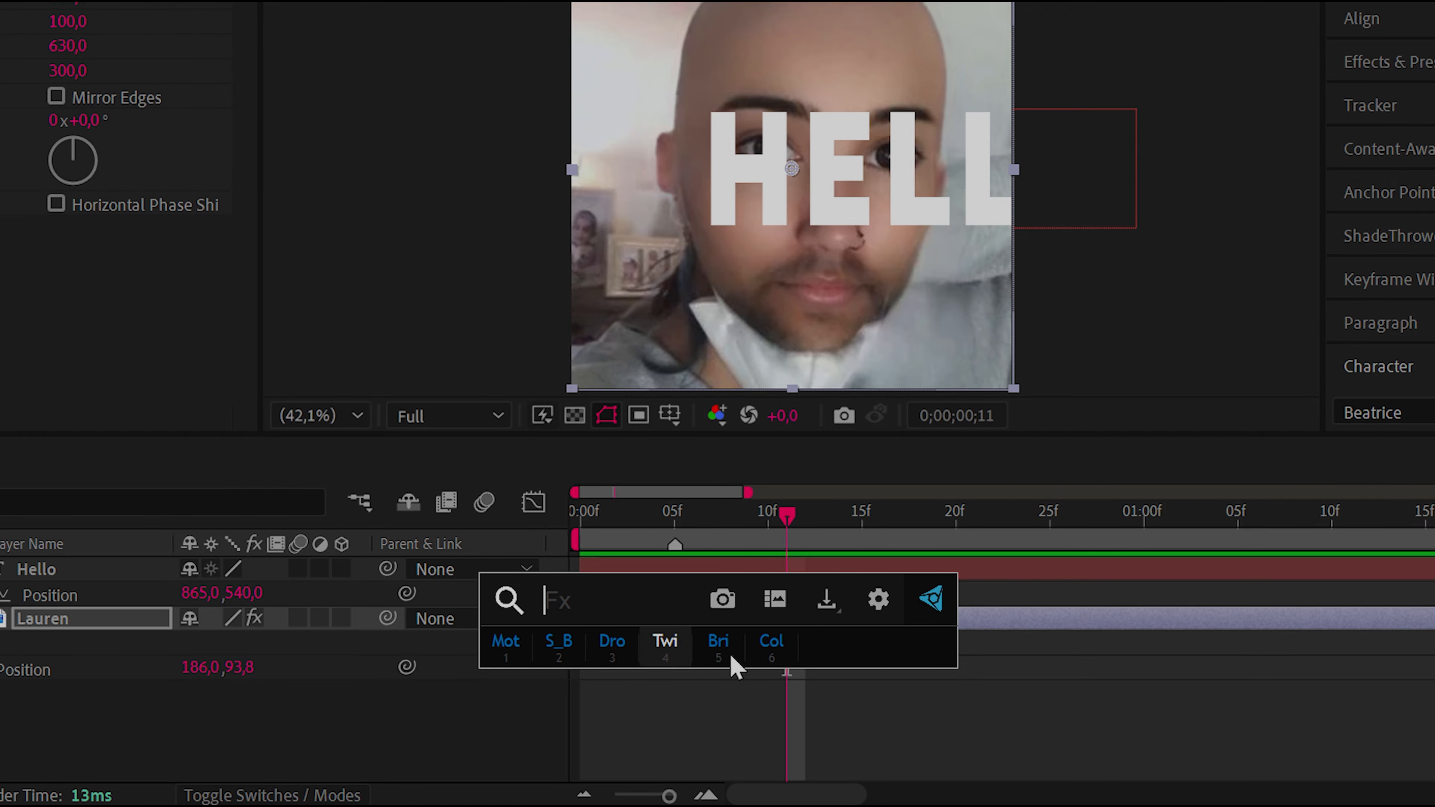
pyautogui.press('Escape')
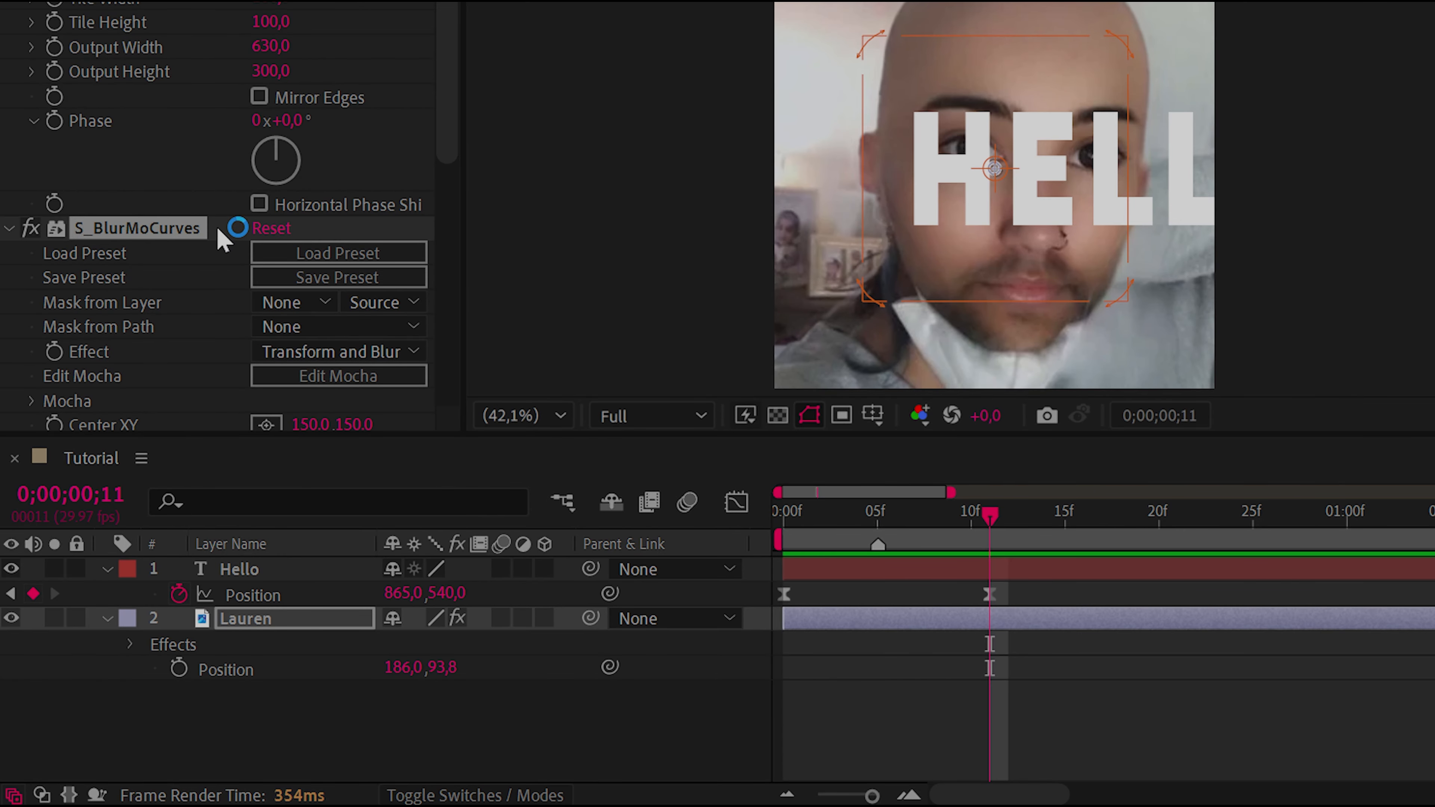
pyautogui.press('Delete')
# Review the effect shortcuts, blacklist and favorites in the FX Console settings
pyautogui.hotkey('ctrl', 'space')
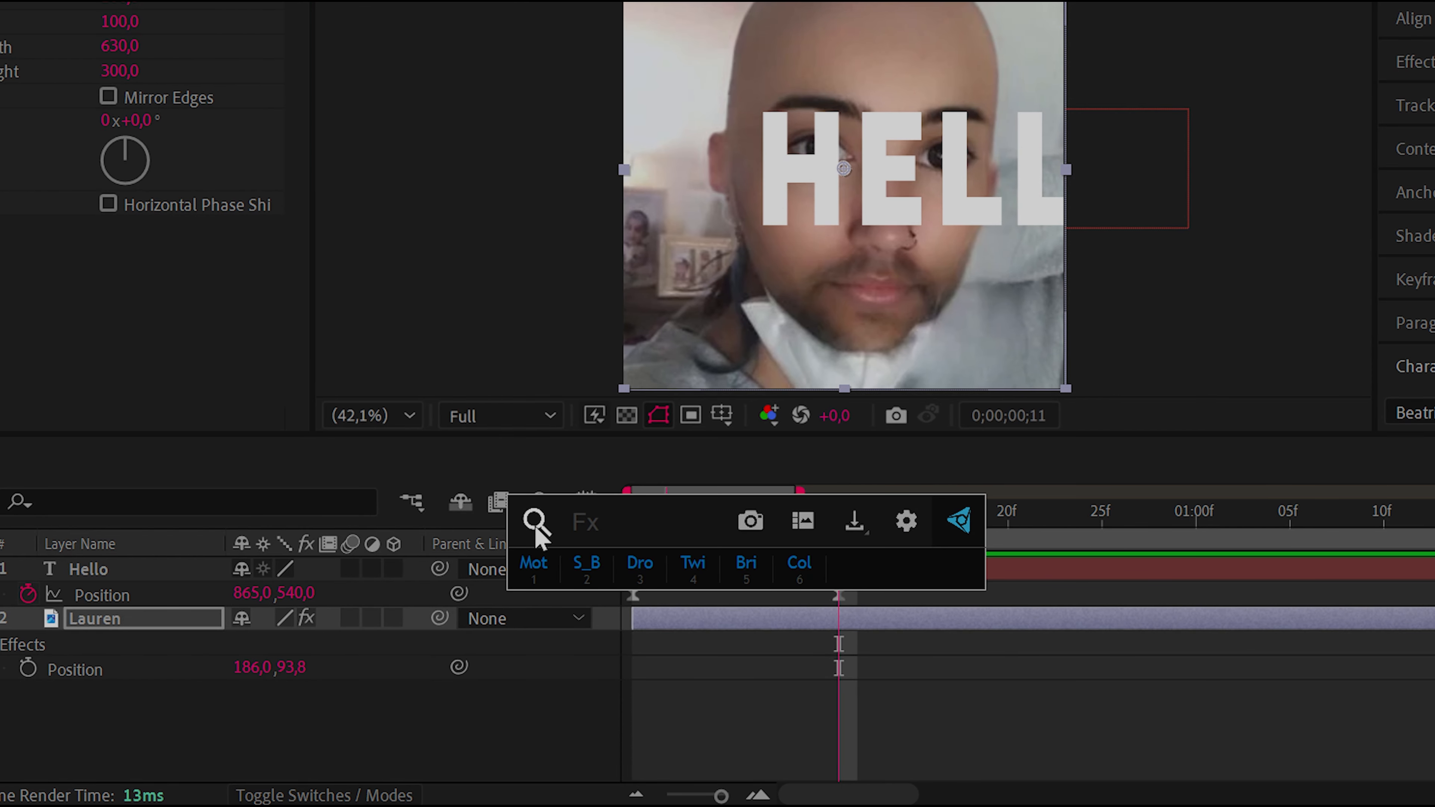
pyautogui.click(906, 520)
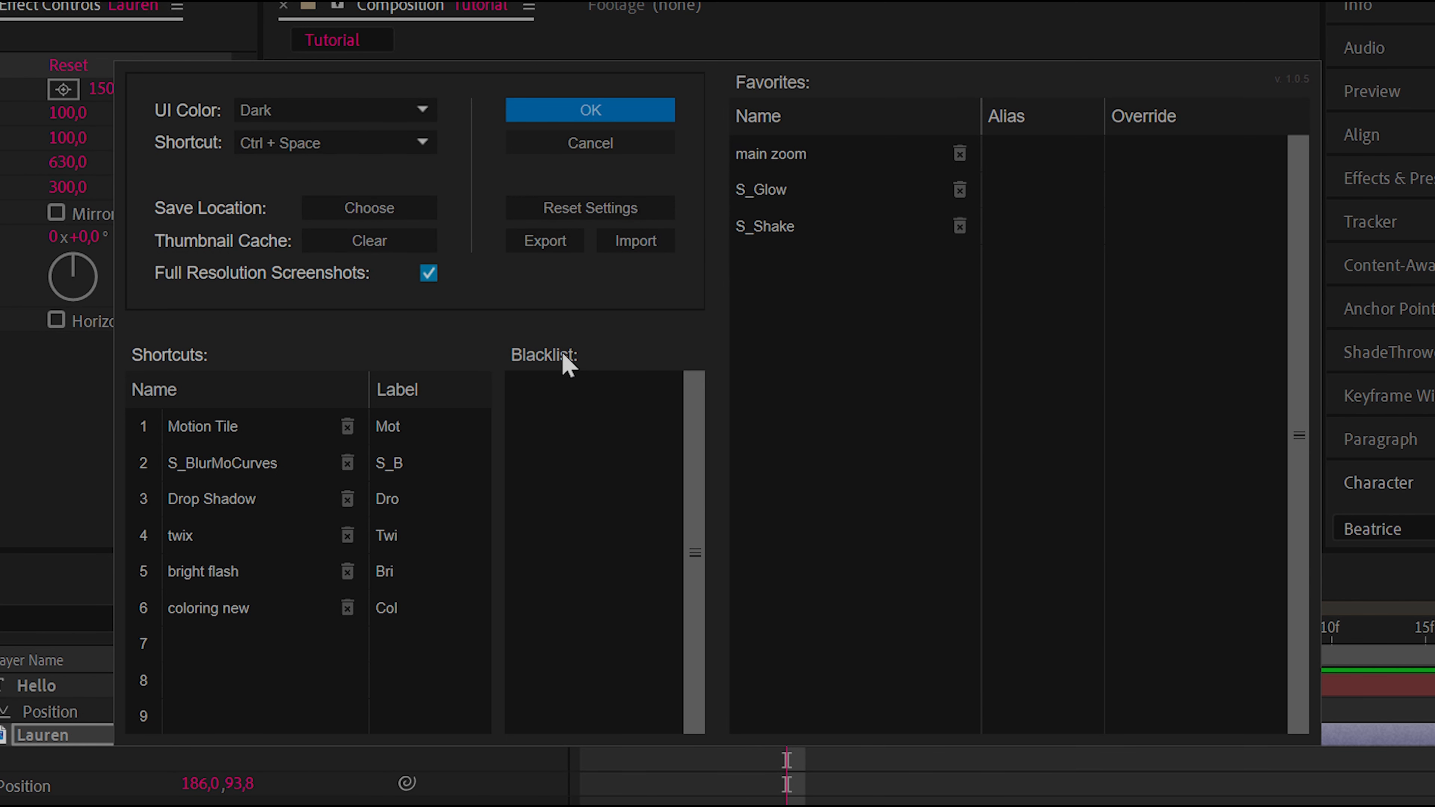
pyautogui.click(819, 229)
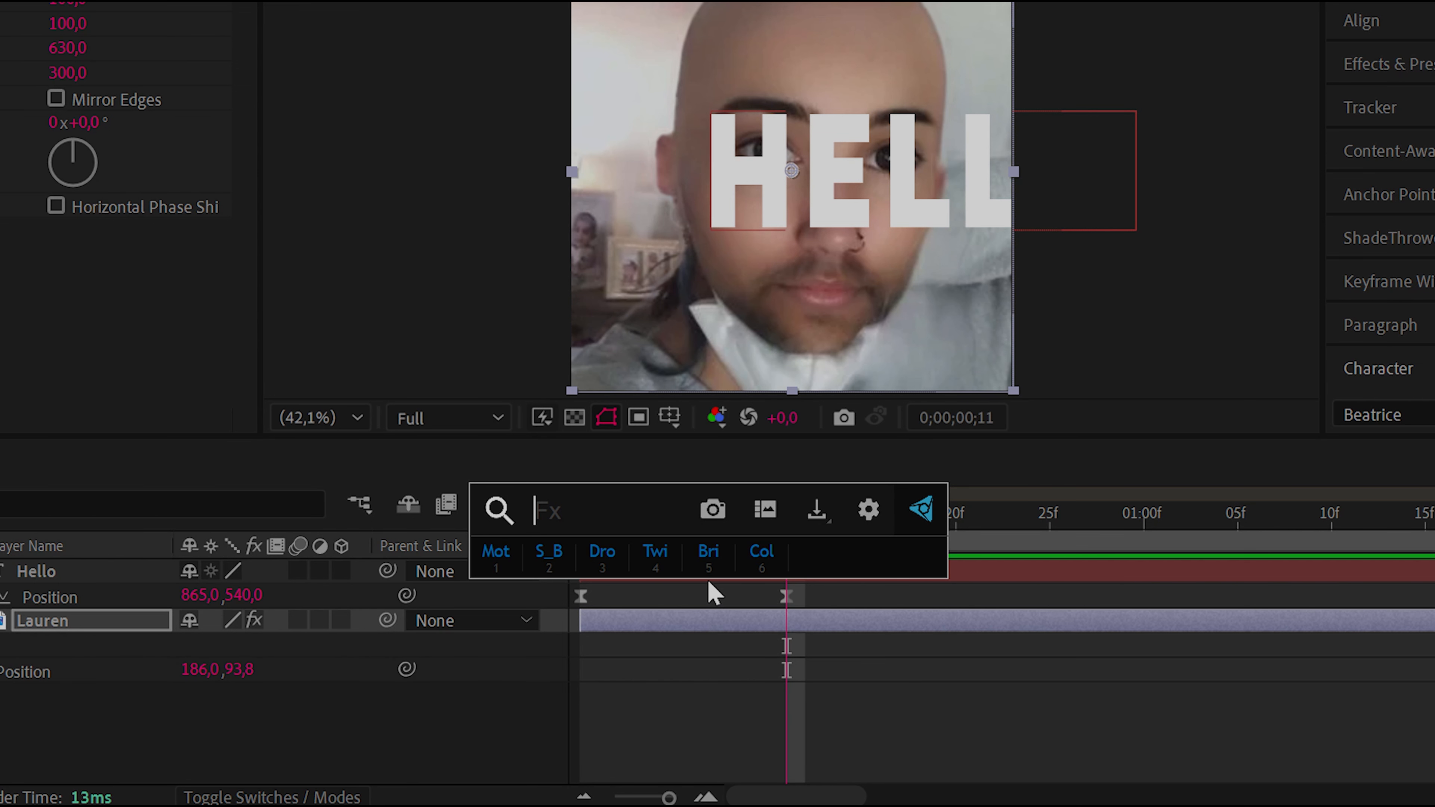
# Search FX Console for "glow" and compare the result order with the favorites list in its settings
pyautogui.write('glow')
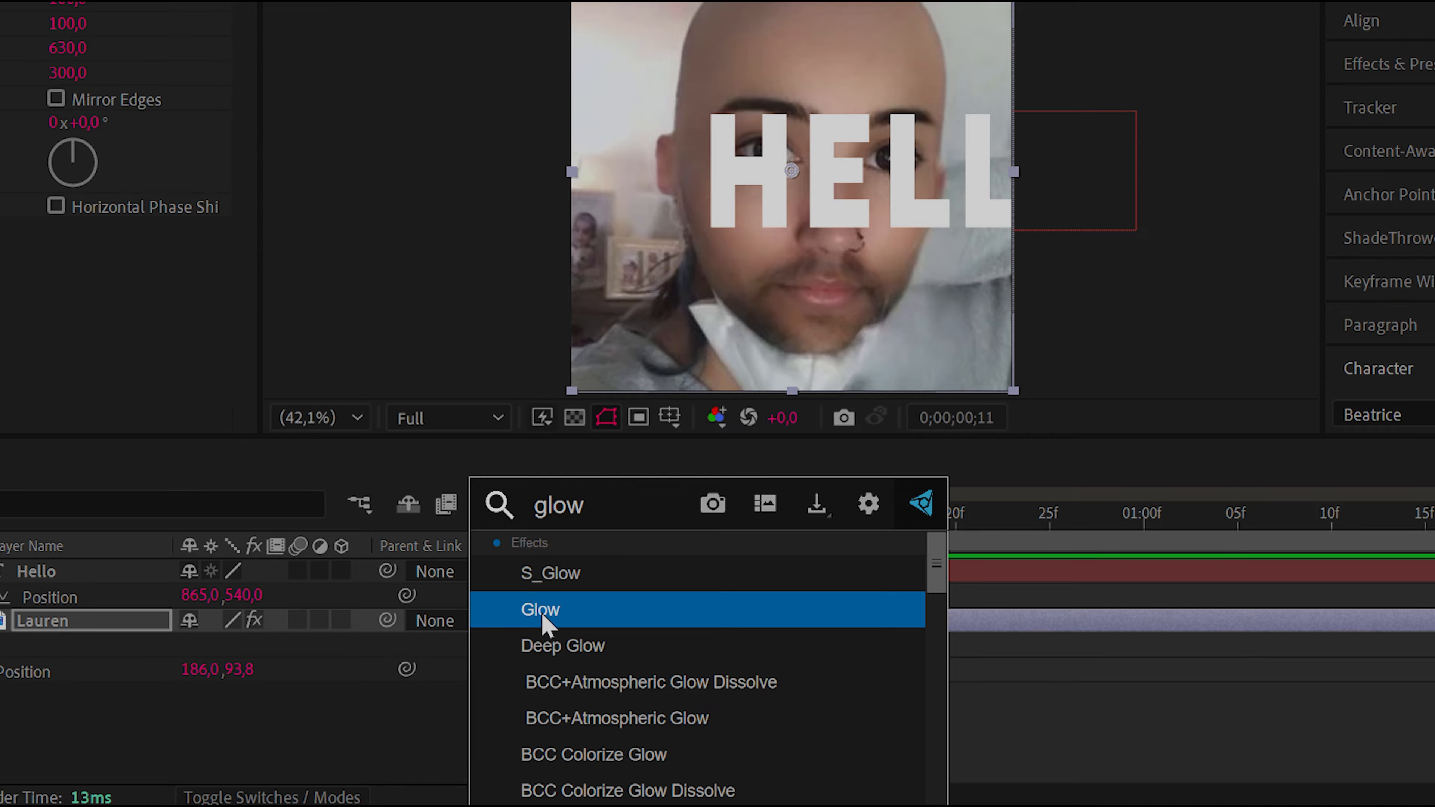
pyautogui.click(868, 503)
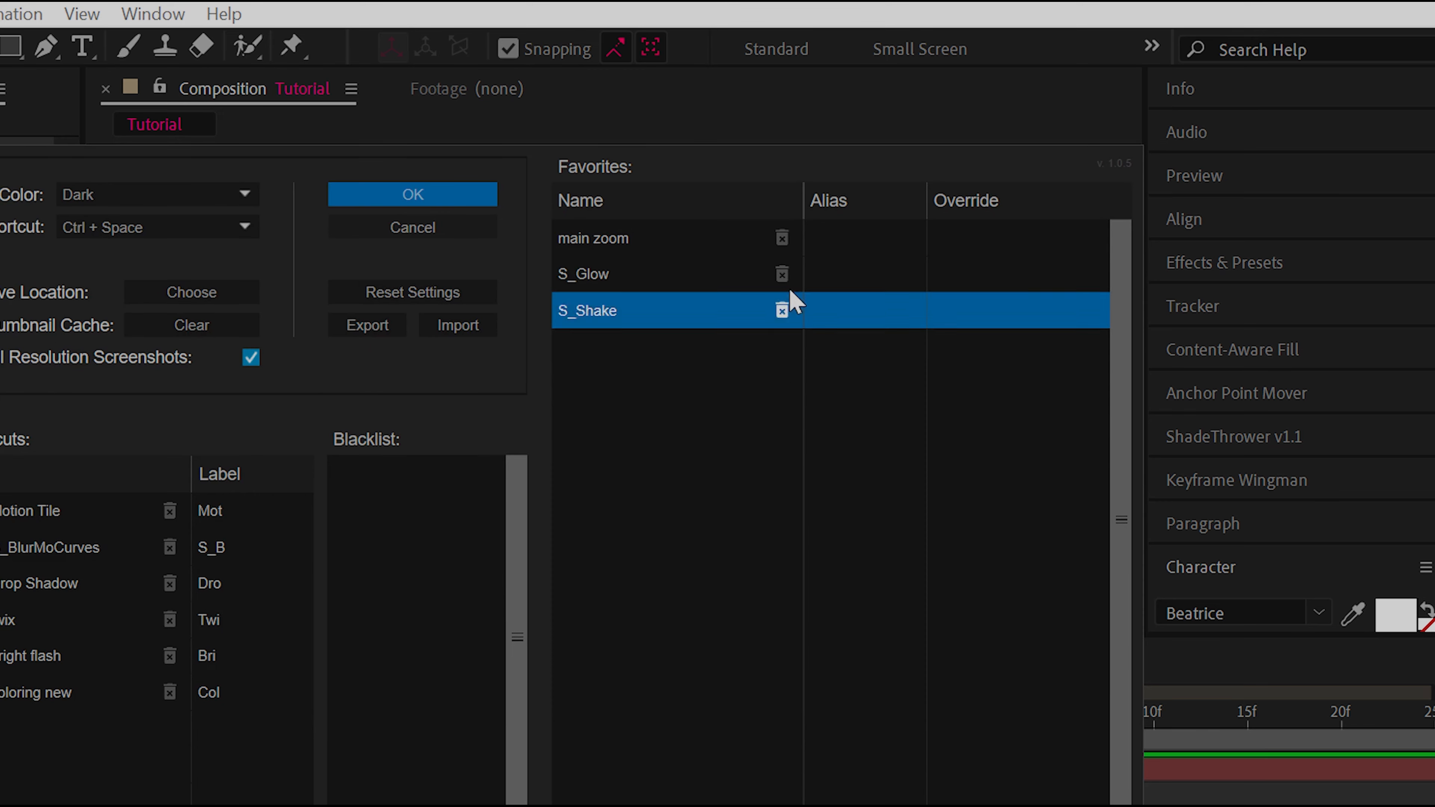